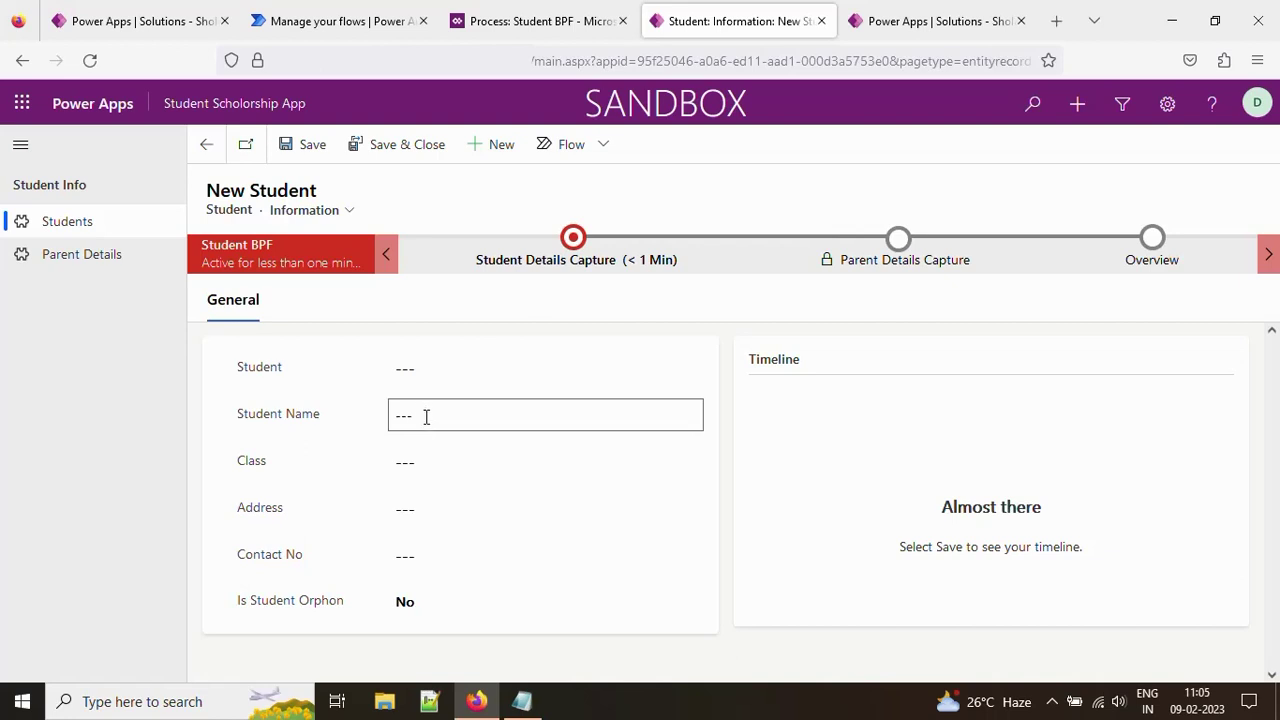
Save the blank new student record and refresh it to load its timeline note
left_click(313, 150)
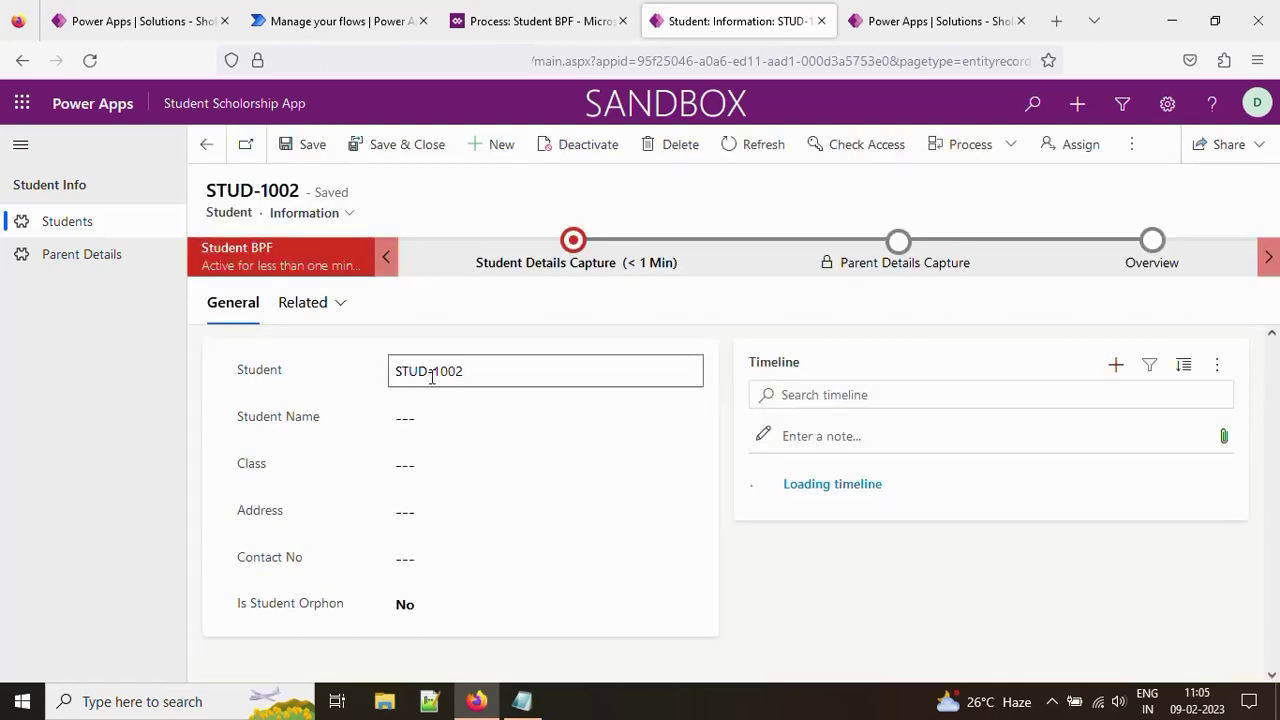
left_click_drag(457, 377, 390, 377)
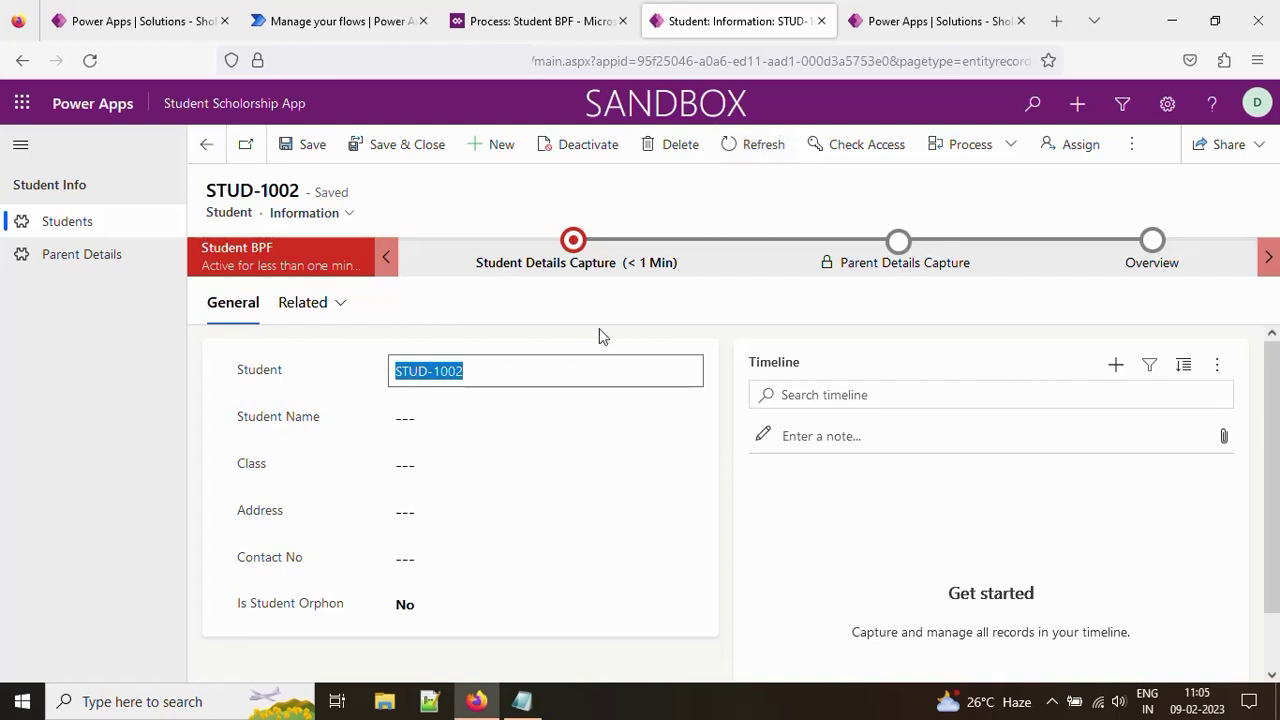
left_click(758, 155)
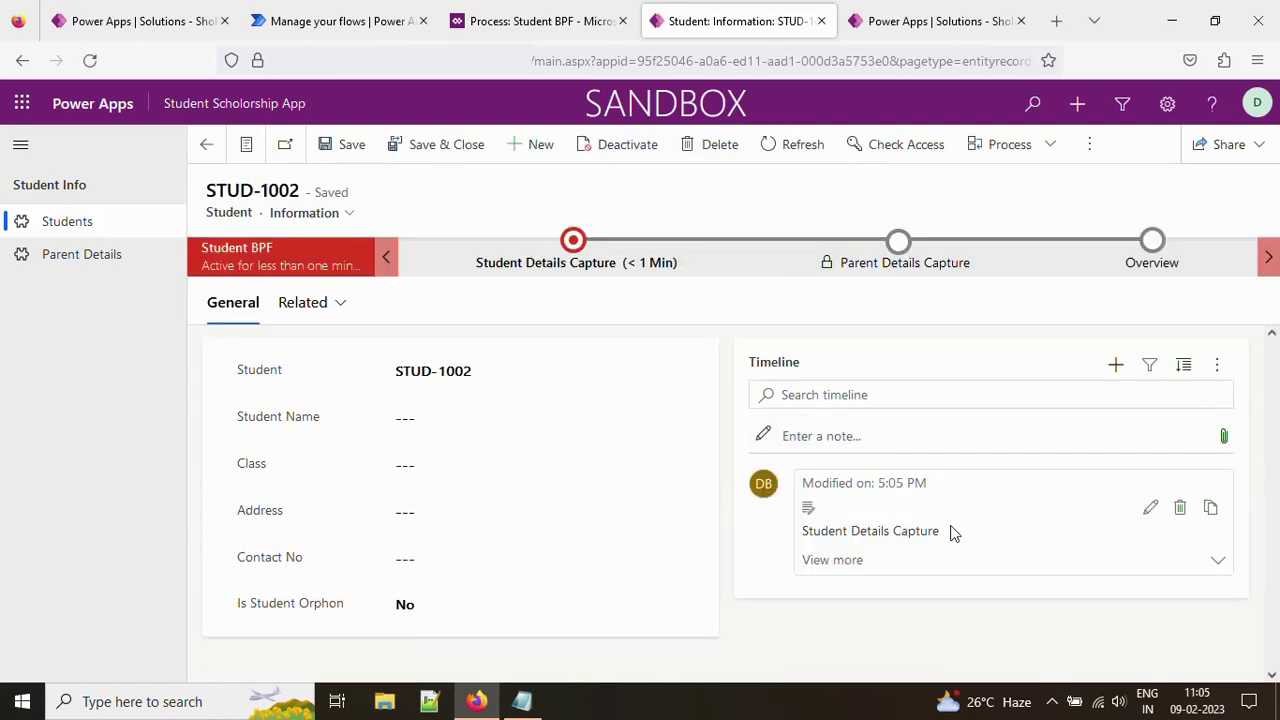
Set Is Student Orphon to Yes in the Student Details Capture stage
left_click(575, 241)
left_click(650, 440)
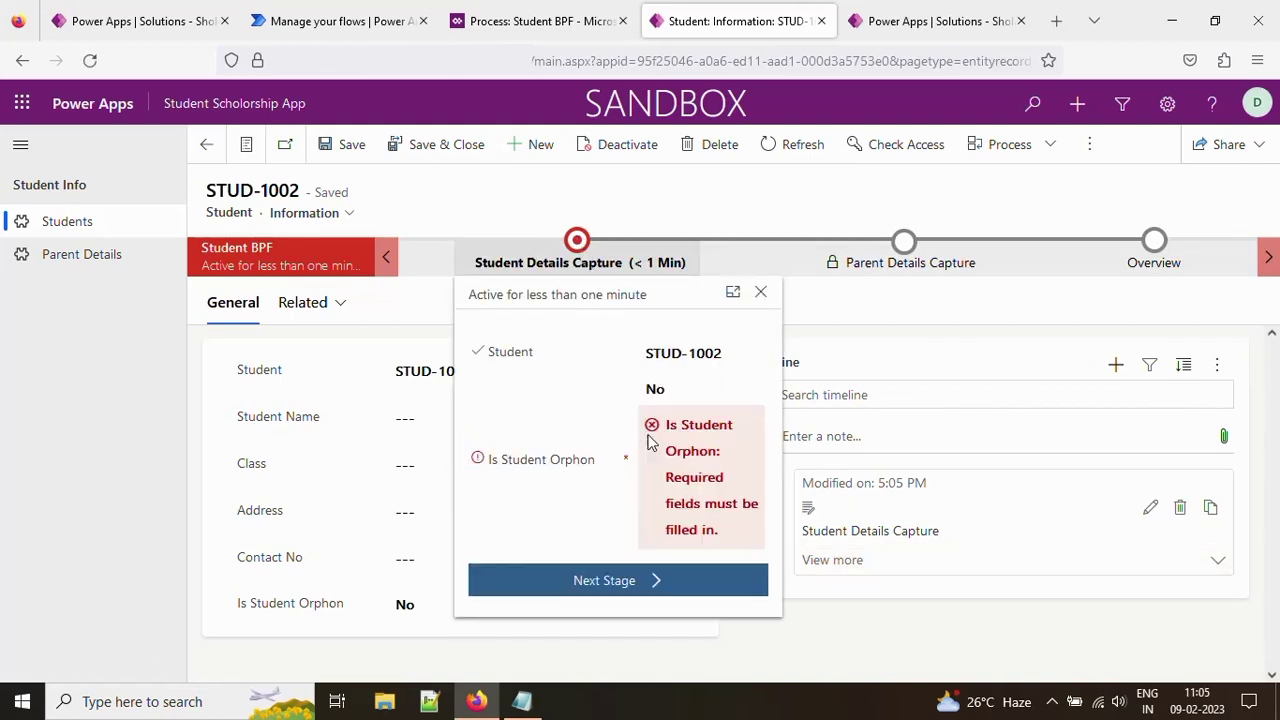
left_click(668, 392)
left_click(669, 449)
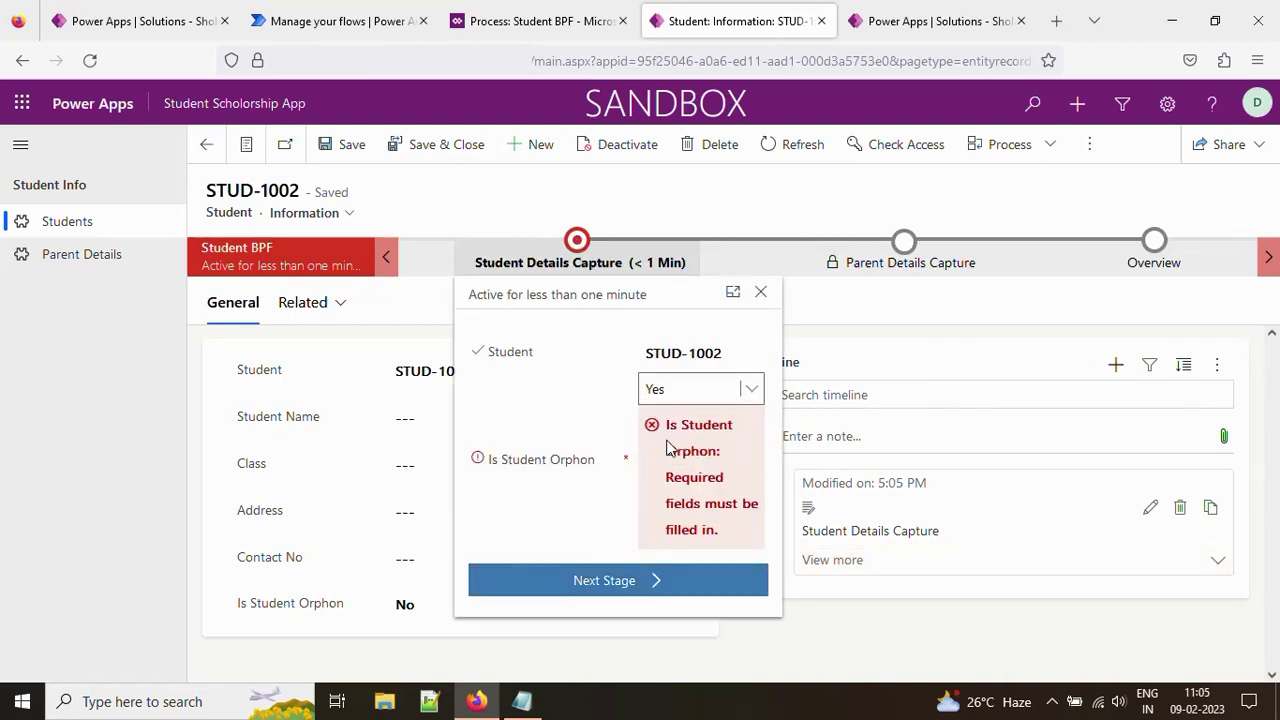
Advance the process to Parent Details Capture by creating a new Parent Details record
left_click(601, 588)
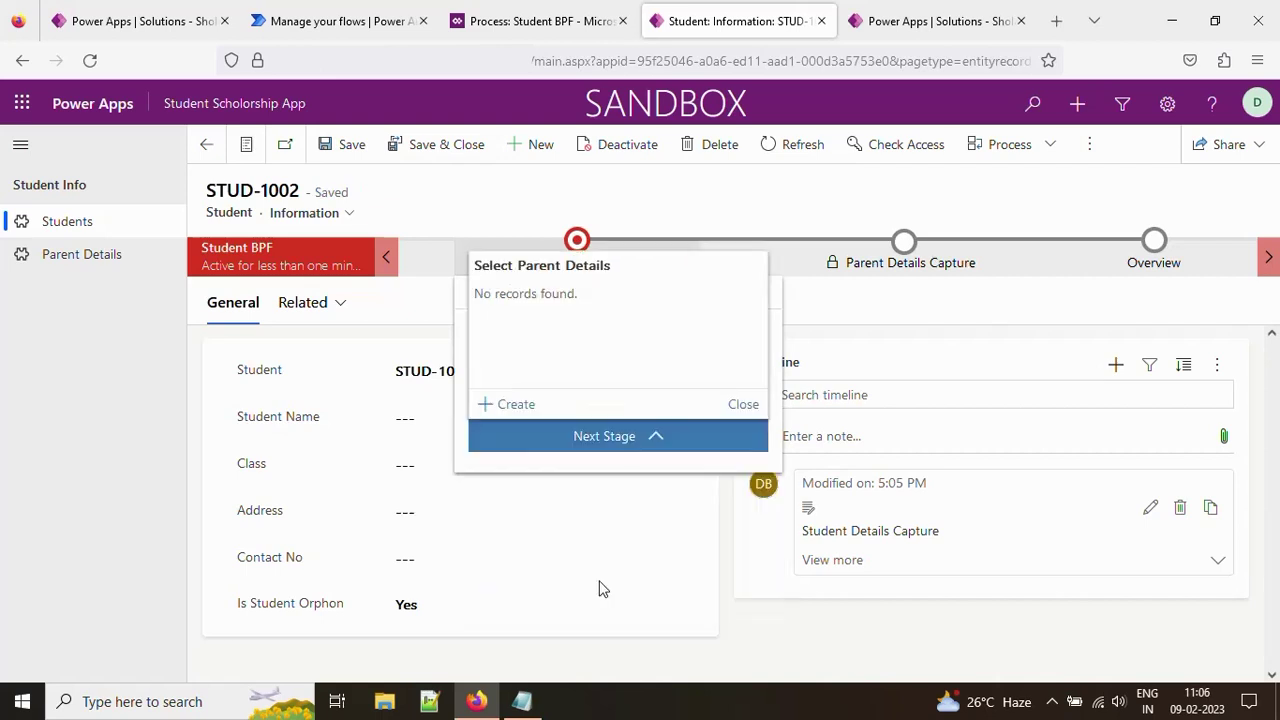
left_click(577, 443)
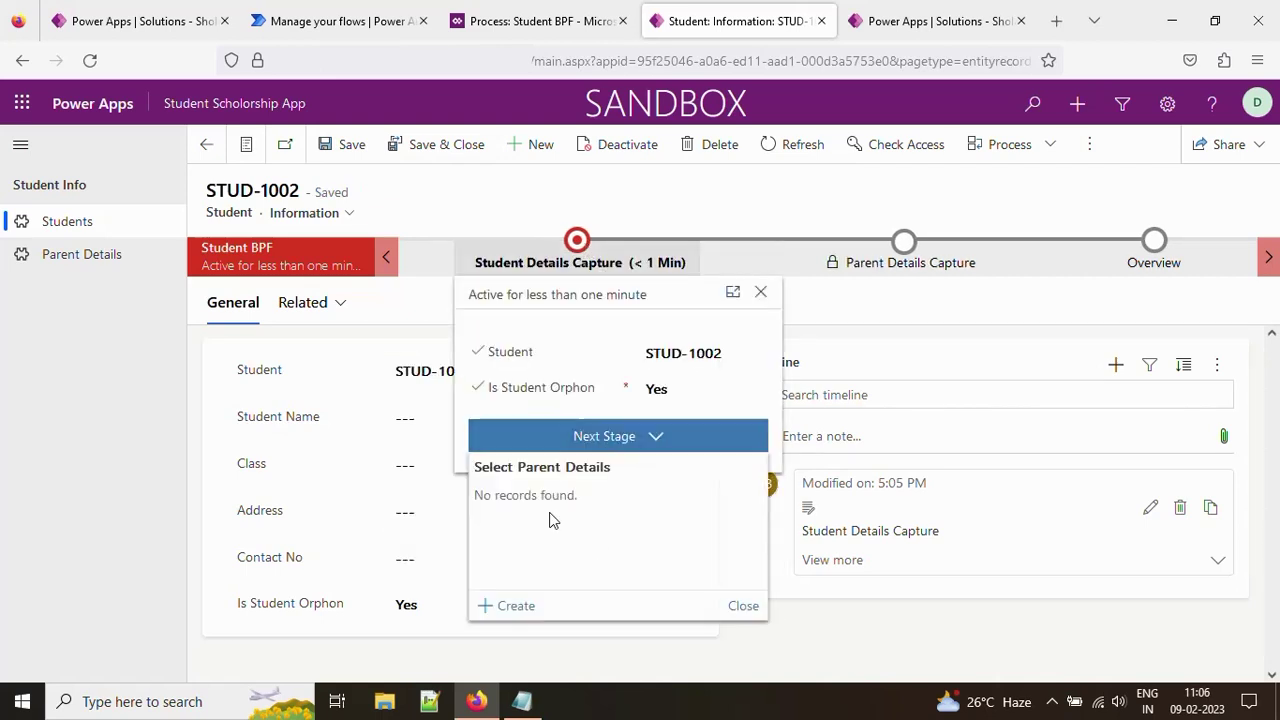
left_click(541, 605)
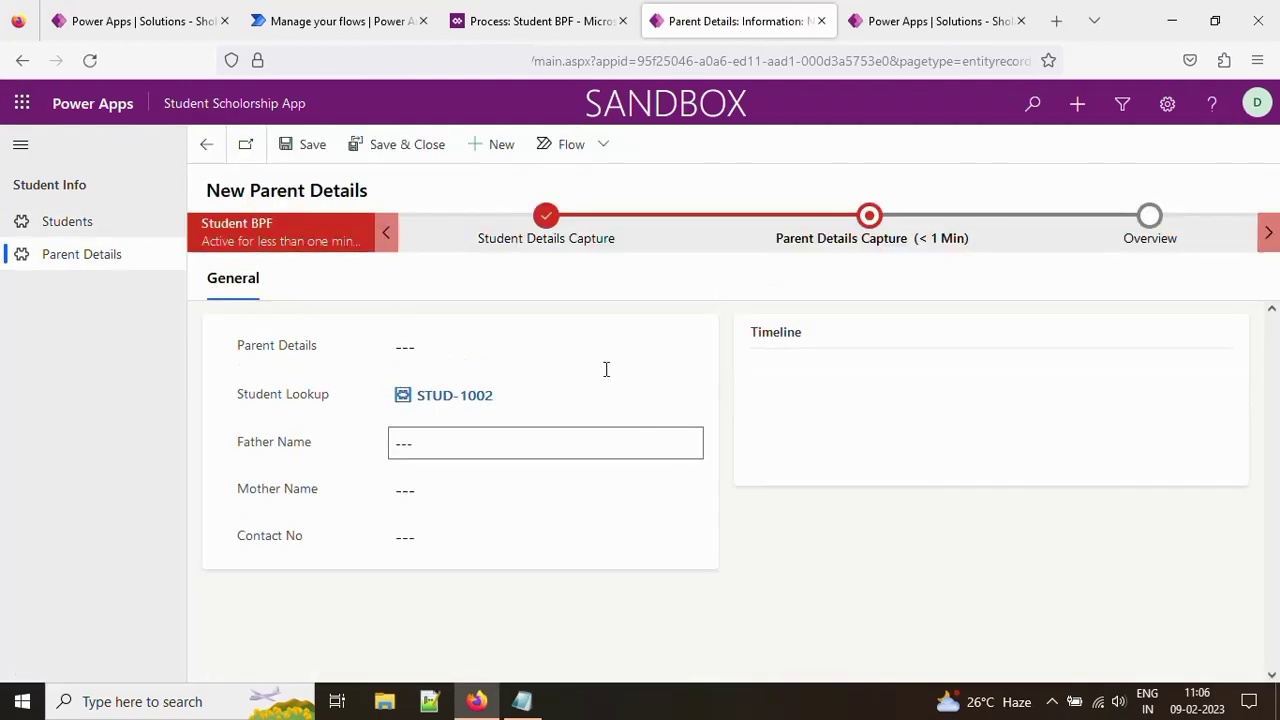
Save the new parent record and refresh it to check its timeline notes
left_click(305, 145)
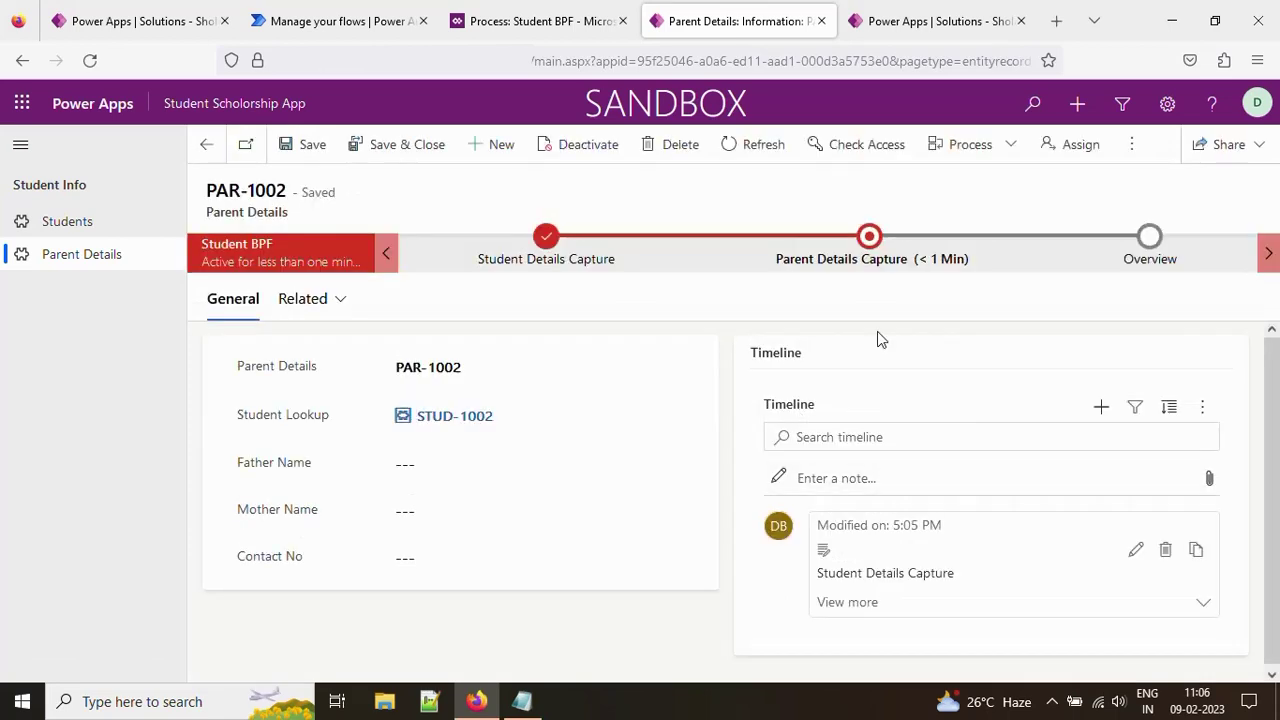
left_click(757, 151)
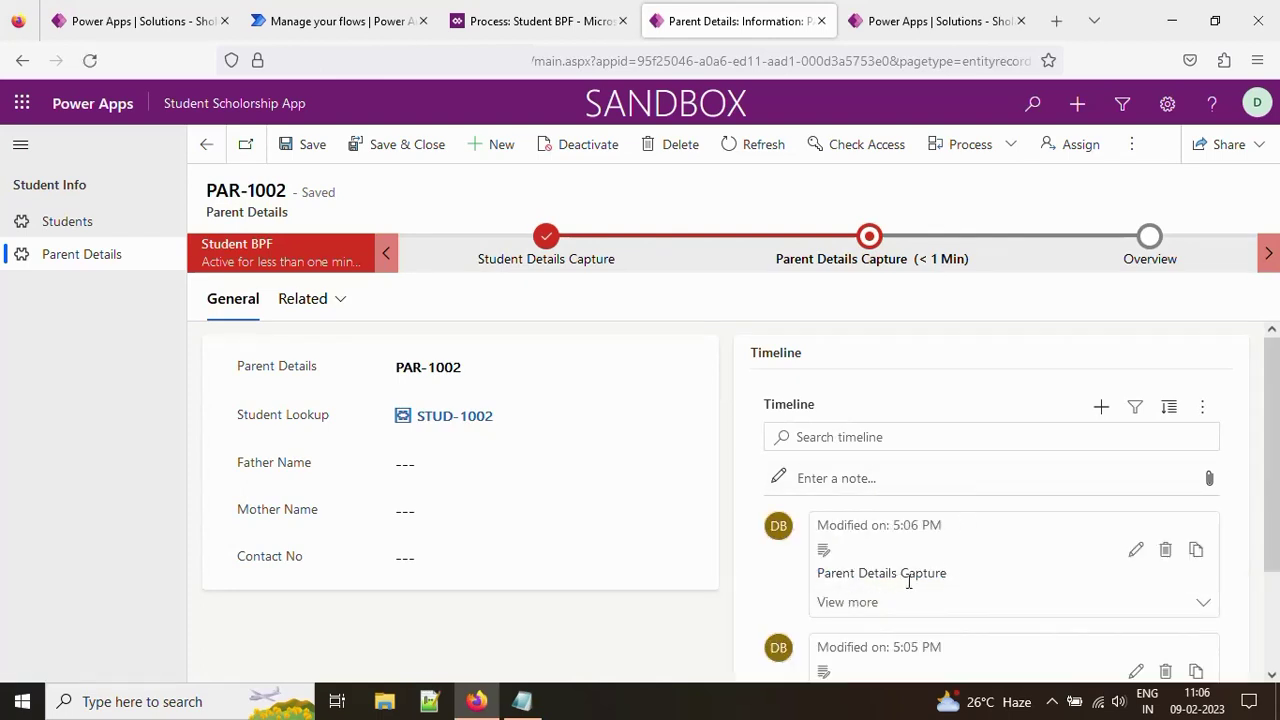
scroll(903, 609, "down", 2)
scroll(880, 611, "up", 2)
Advance the process to the Overview stage and refresh the student record's timeline
left_click(875, 252)
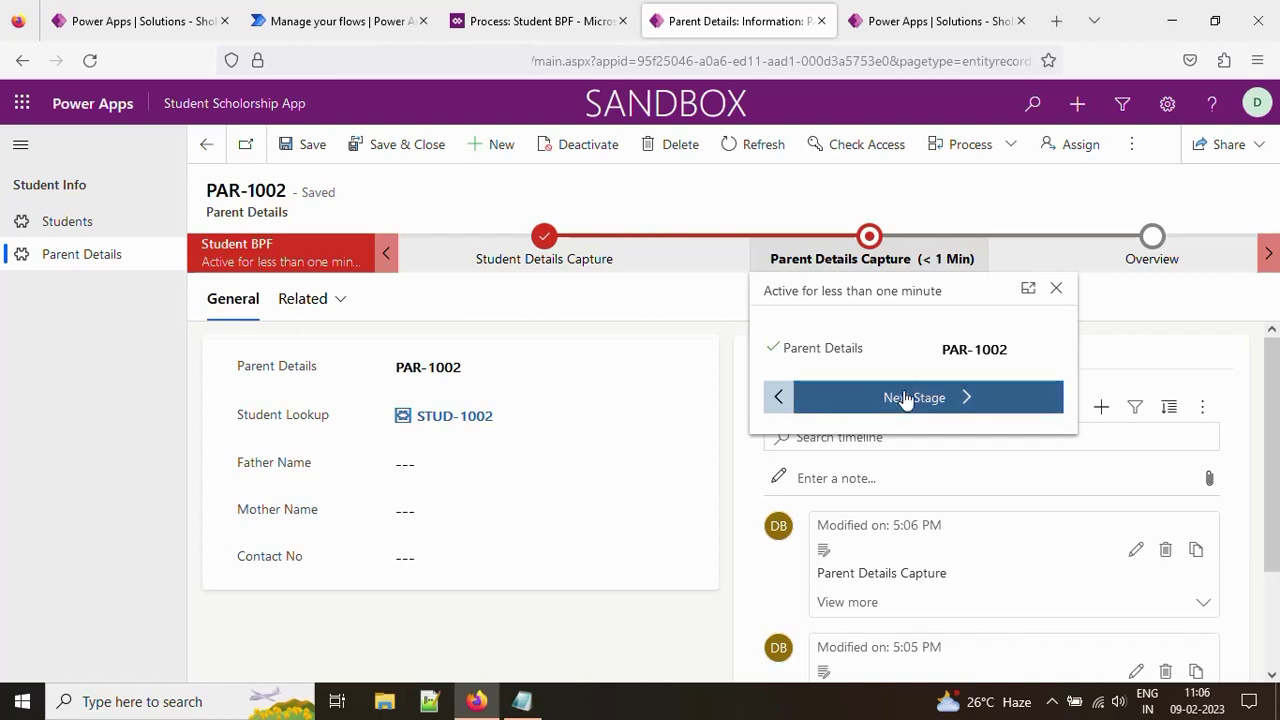
left_click(905, 398)
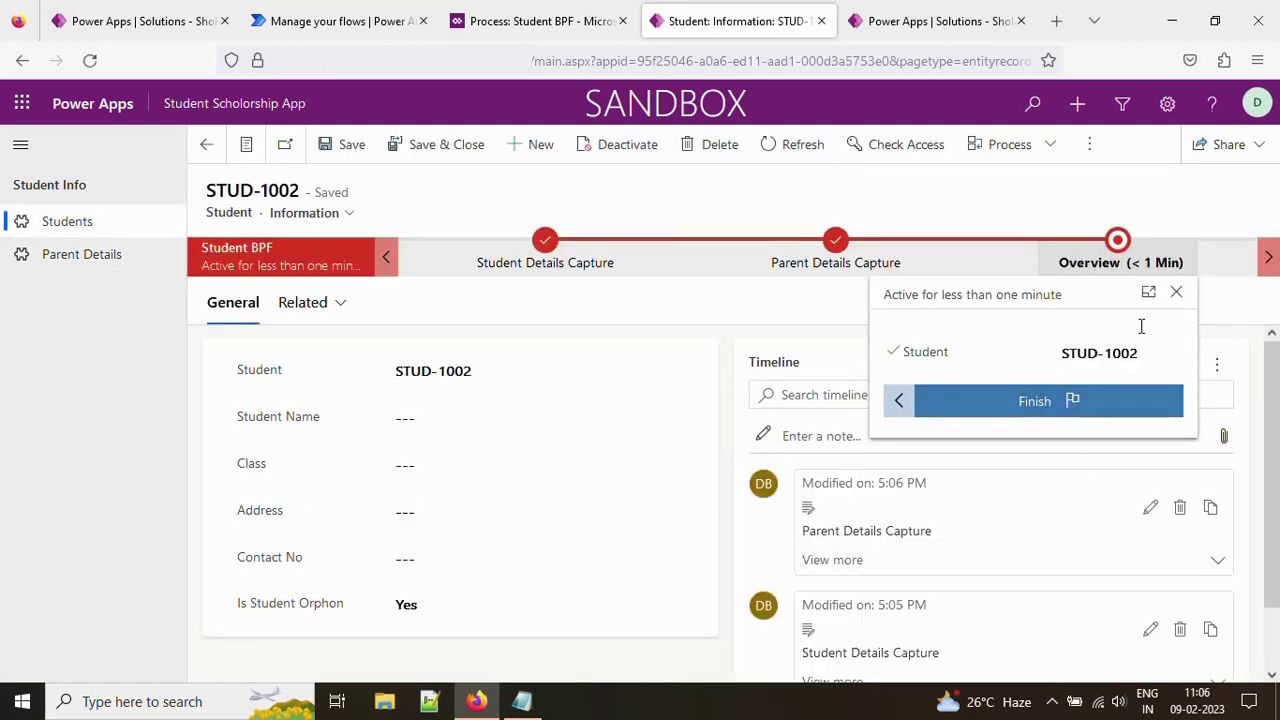
left_click(1177, 297)
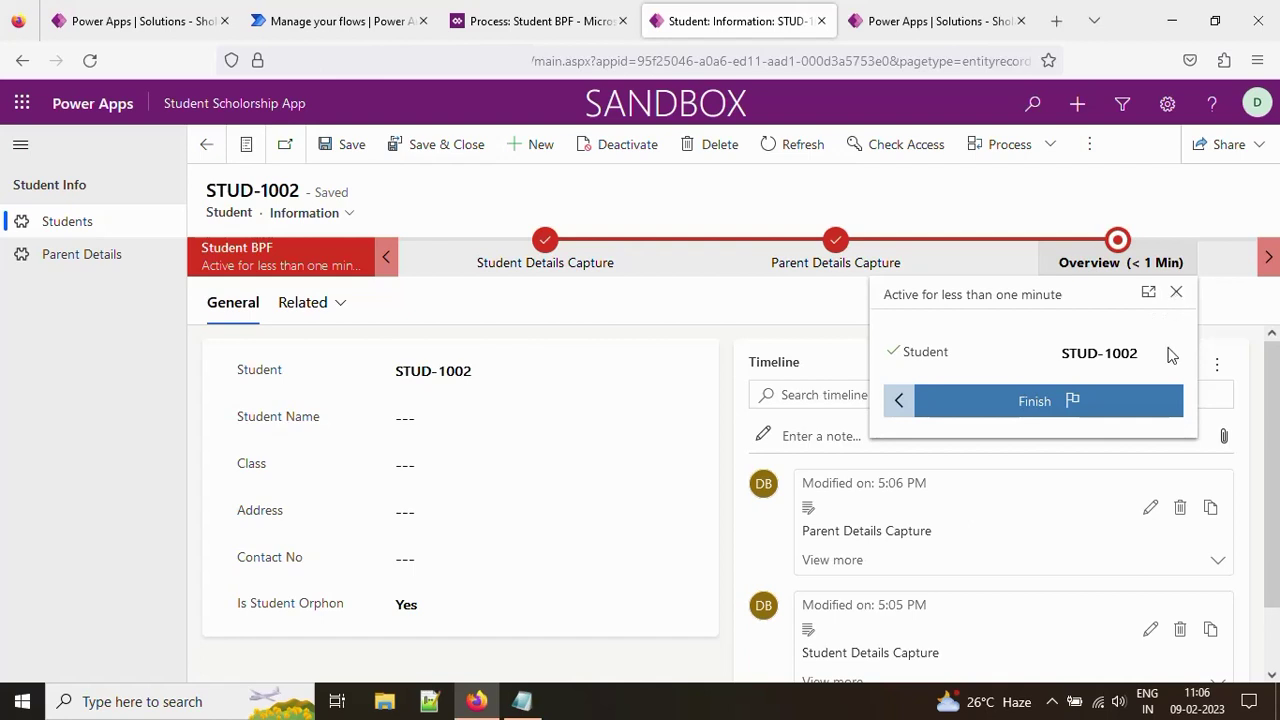
left_click(801, 150)
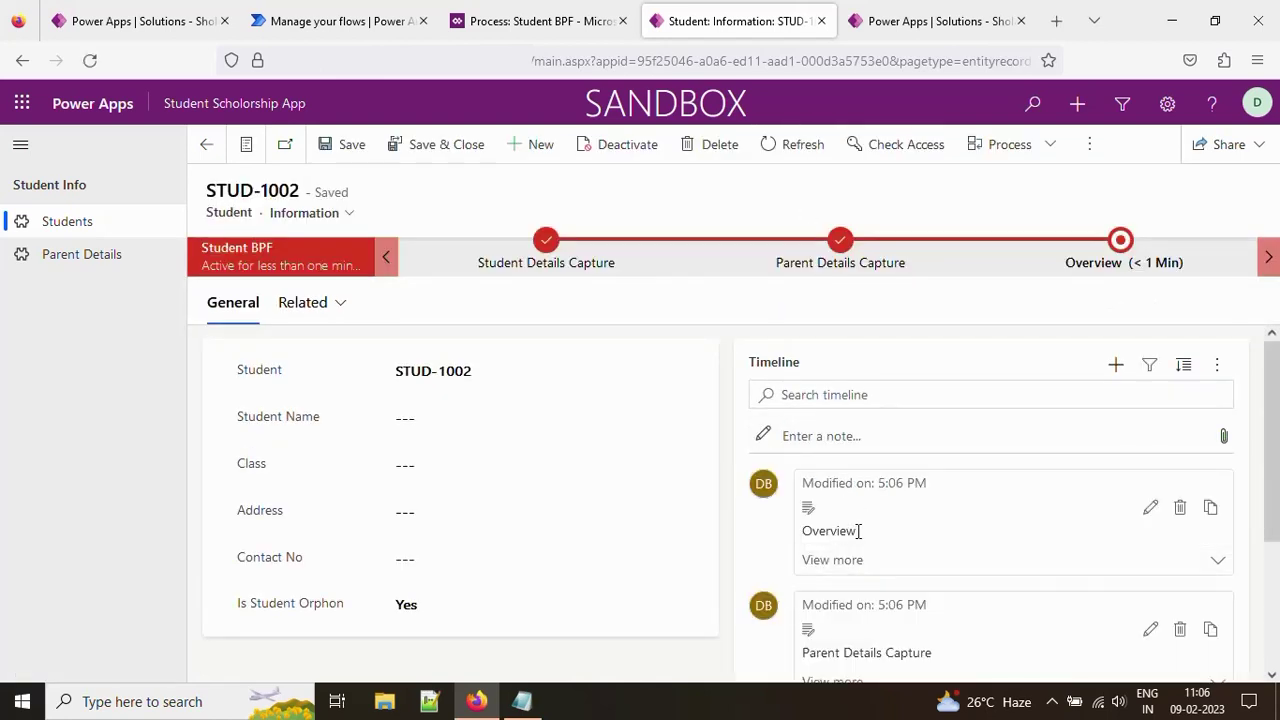
Review the timeline notes for the Overview, Parent Details Capture and Student Details Capture stages
left_click_drag(858, 531, 800, 531)
scroll(861, 543, "down", 2)
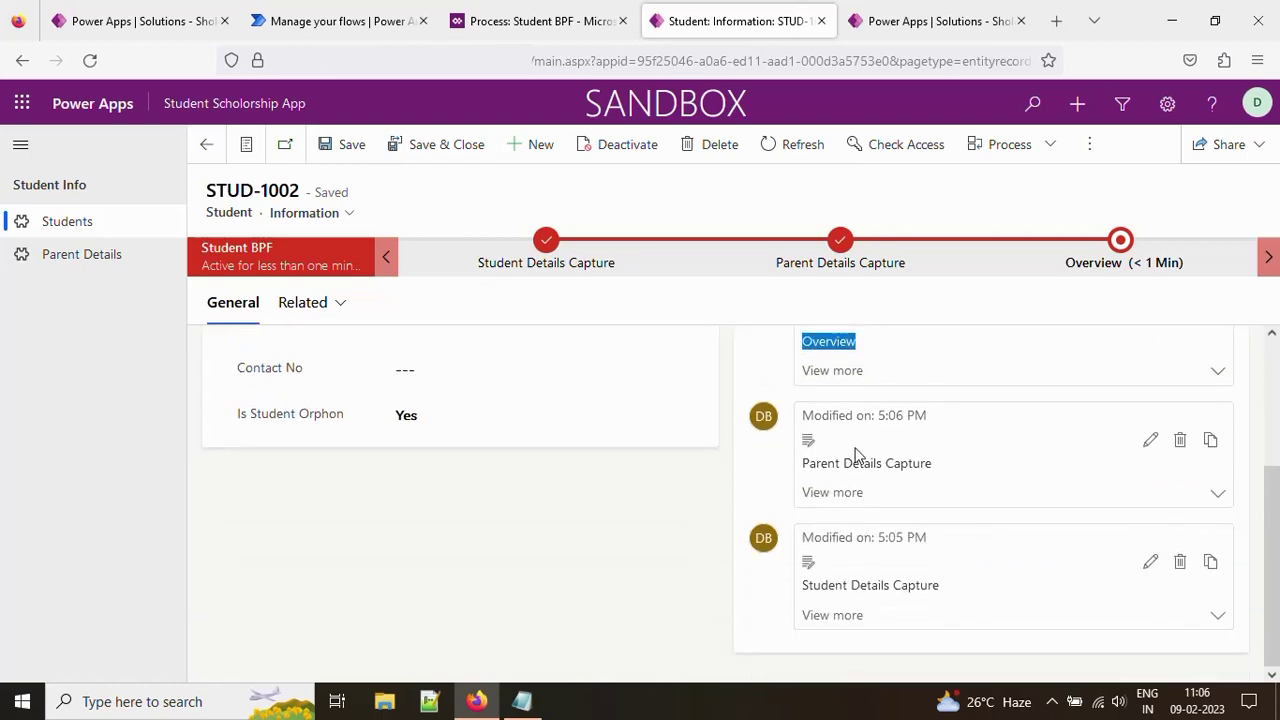
left_click_drag(932, 464, 800, 463)
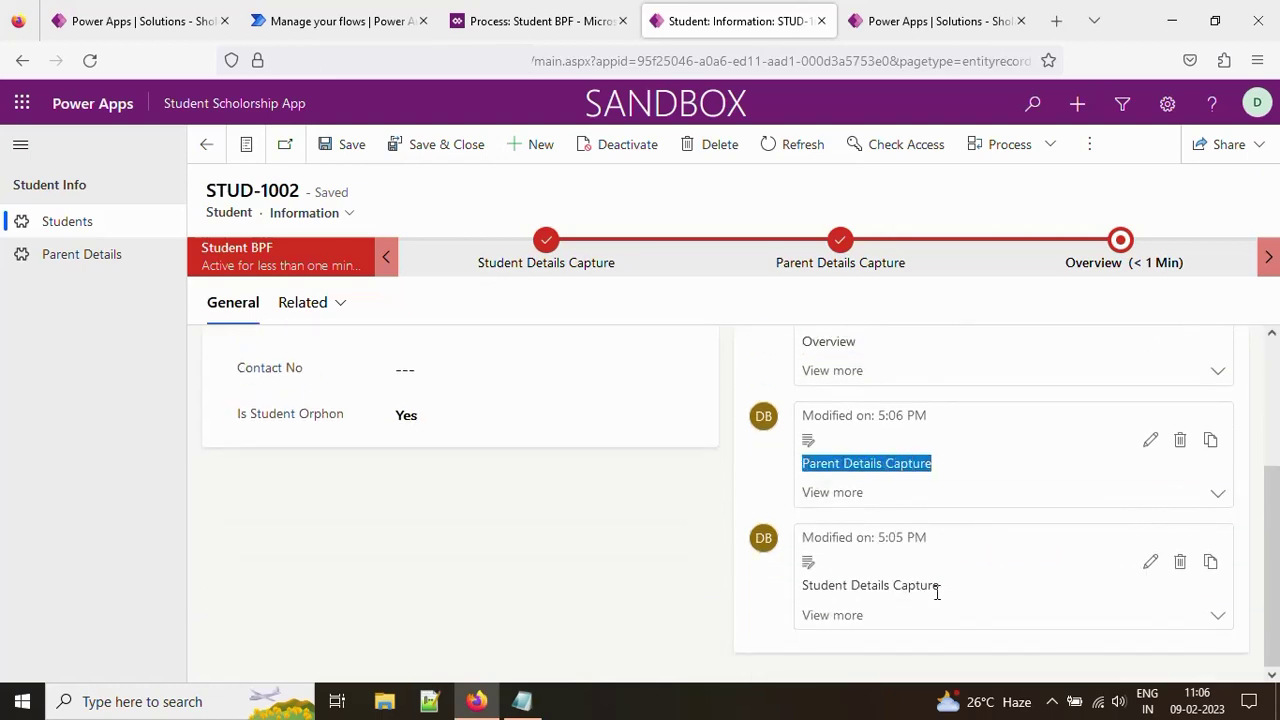
left_click_drag(946, 590, 791, 594)
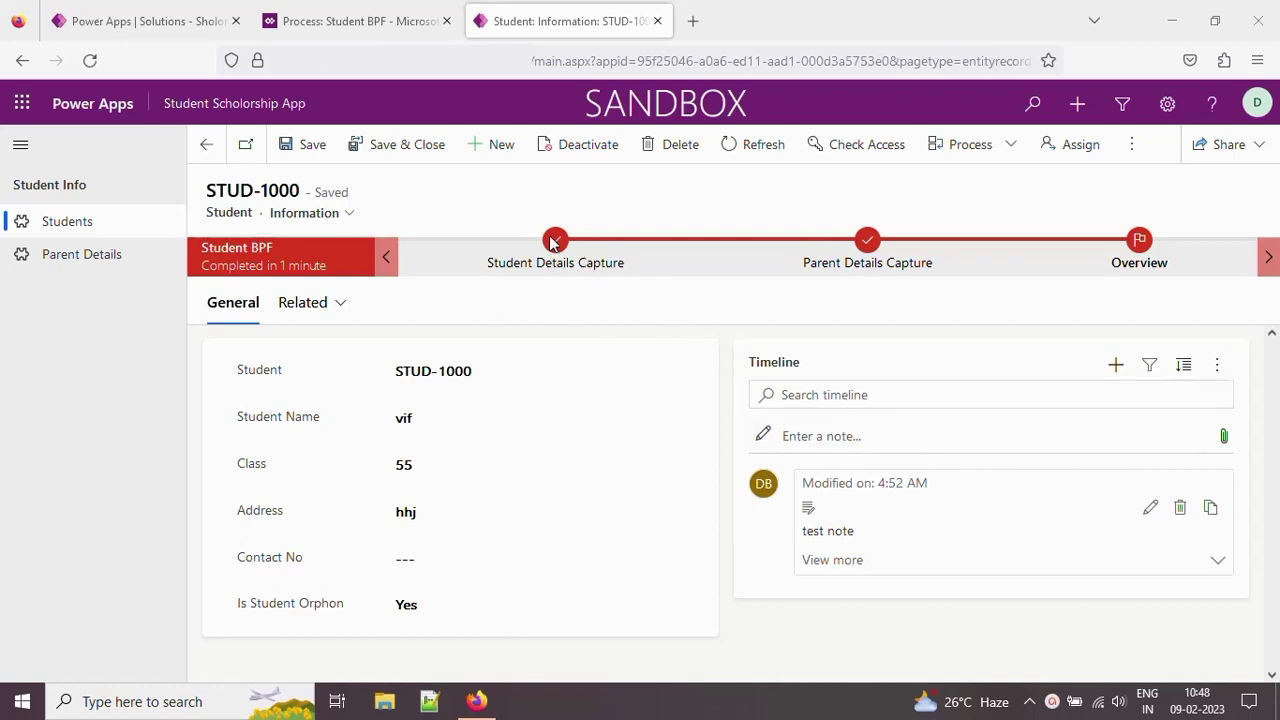
Examine the table name of the parent record in the completed process's Parent Details Capture stage
double_click(207, 212)
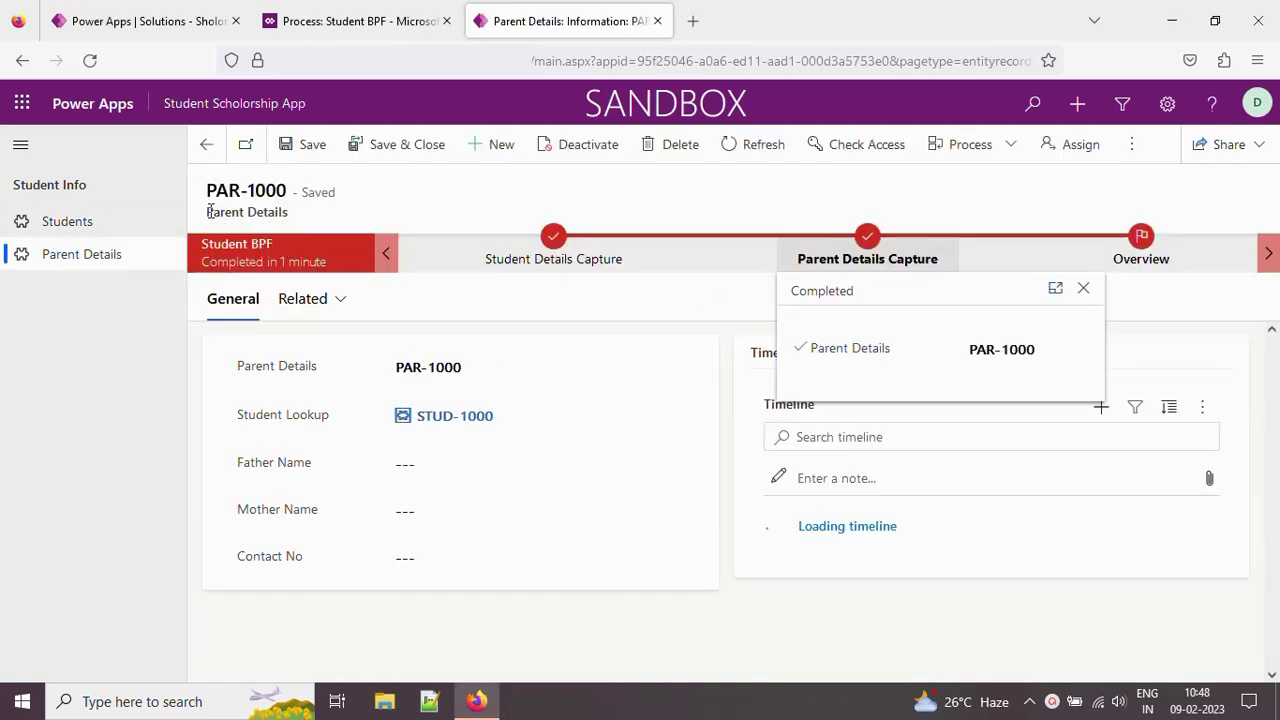
triple_click(267, 214)
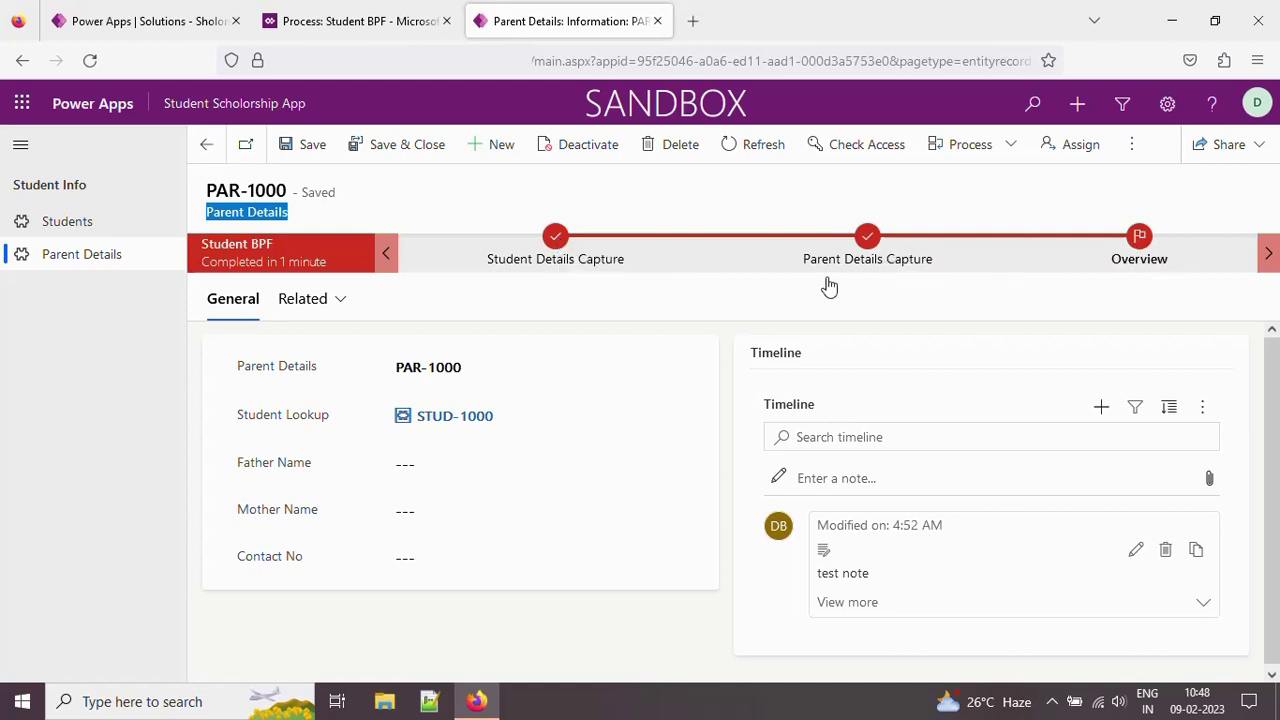
left_click(520, 300)
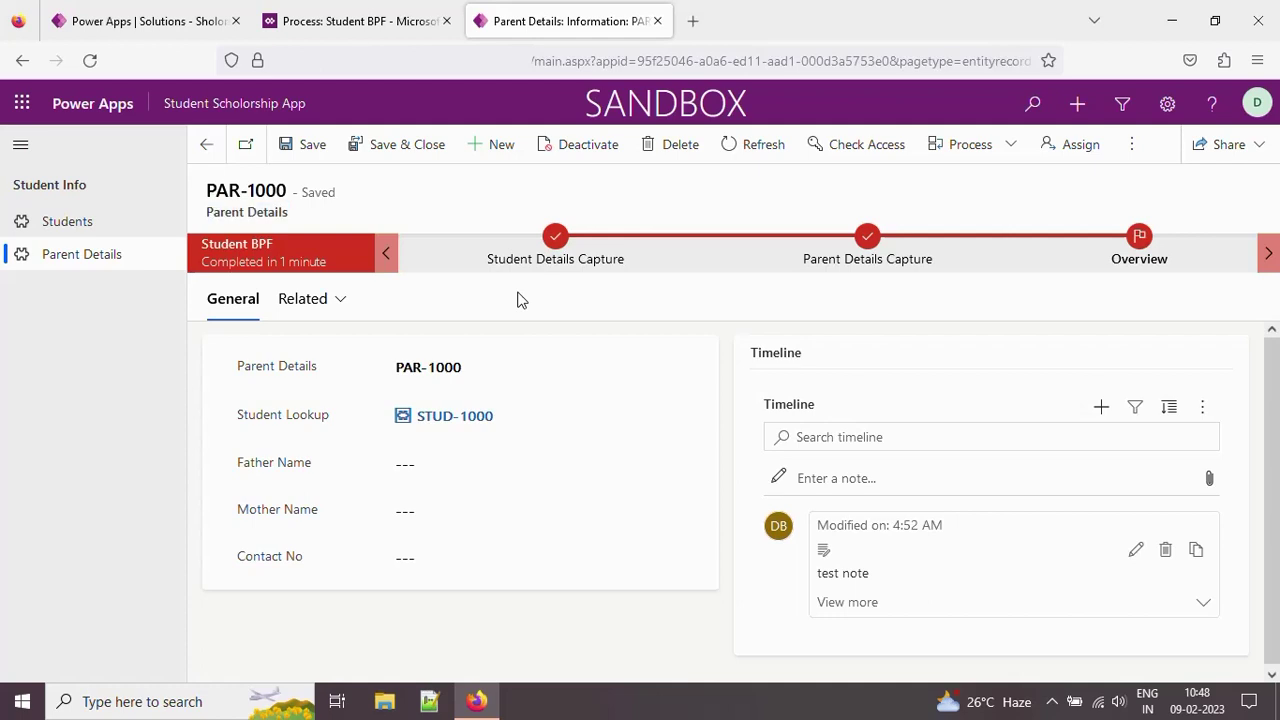
Switch to the Student BPF process designer and examine the data steps of the Student Details Capture stage
left_click(335, 22)
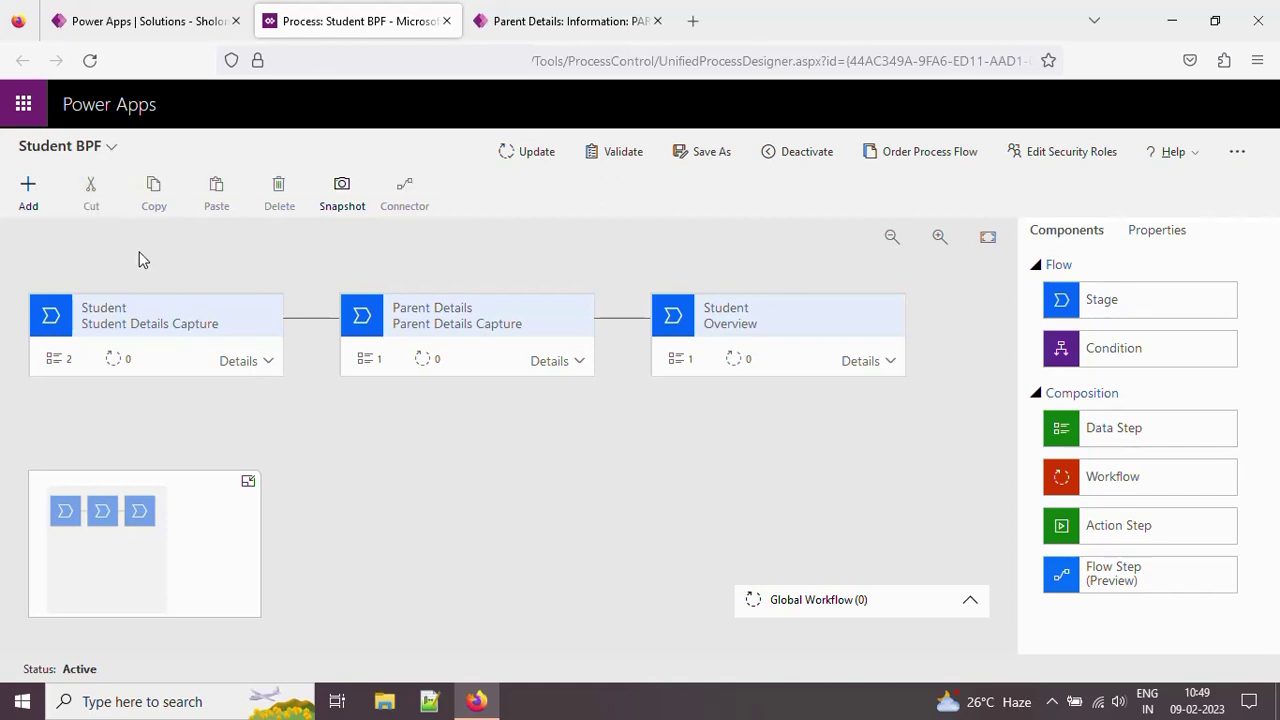
left_click(252, 362)
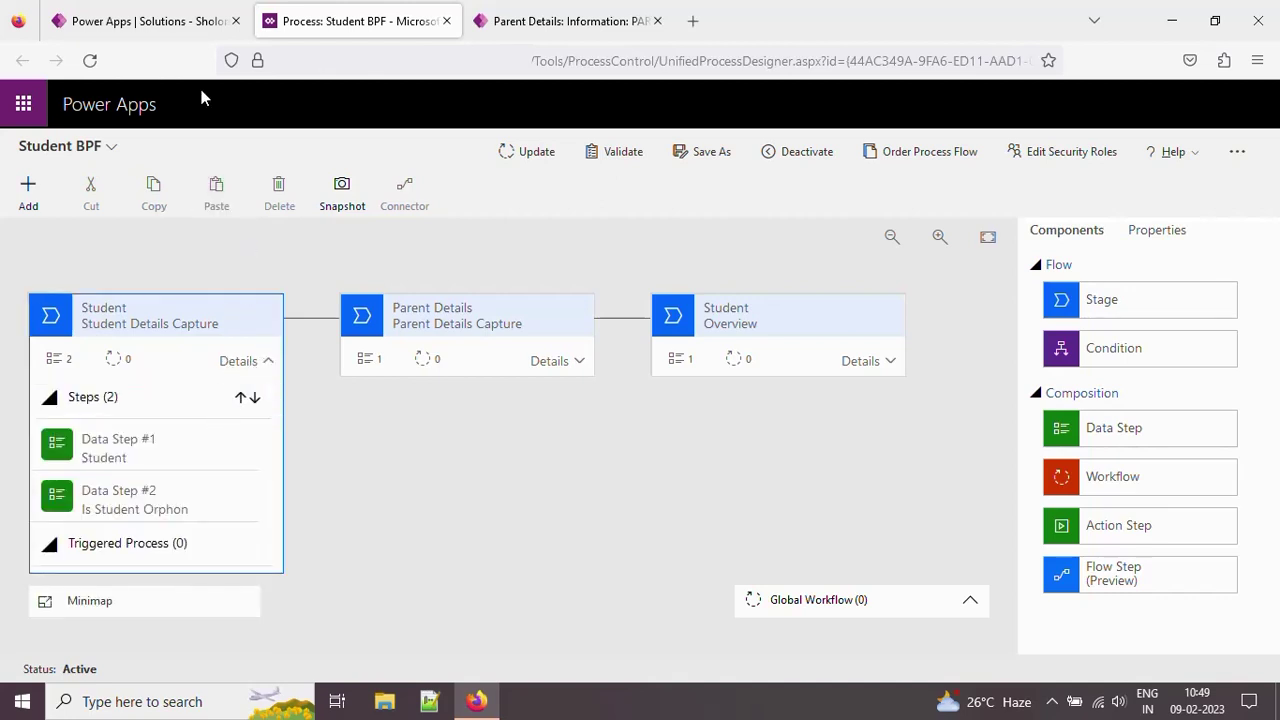
left_click(240, 365)
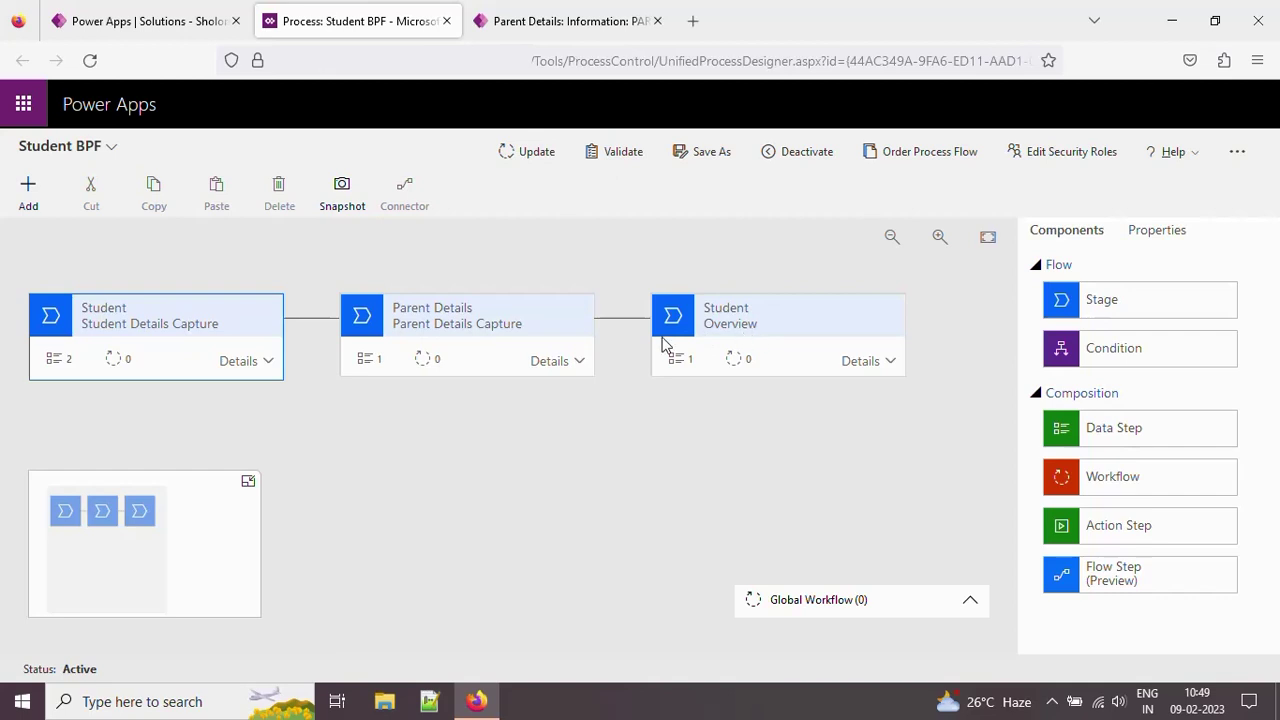
Return to the solution's process list, finish the editing notice and examine the Student BPF process's advanced options
left_click(147, 22)
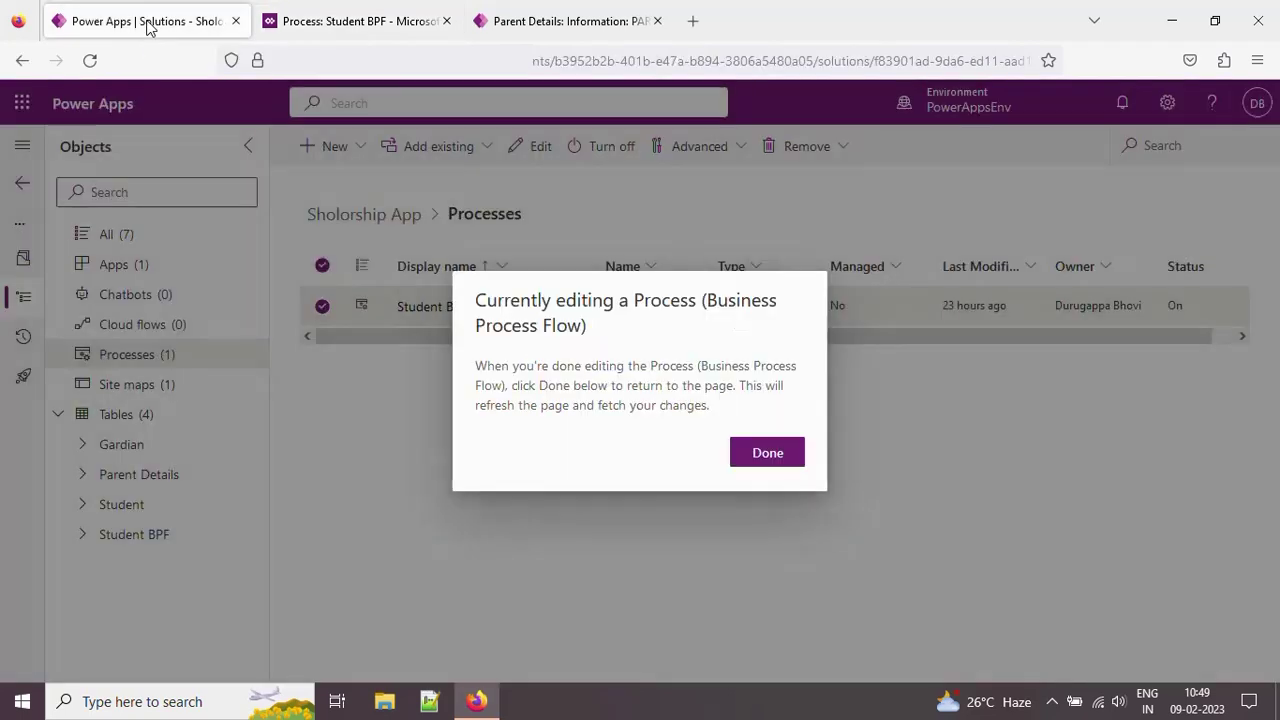
left_click(767, 453)
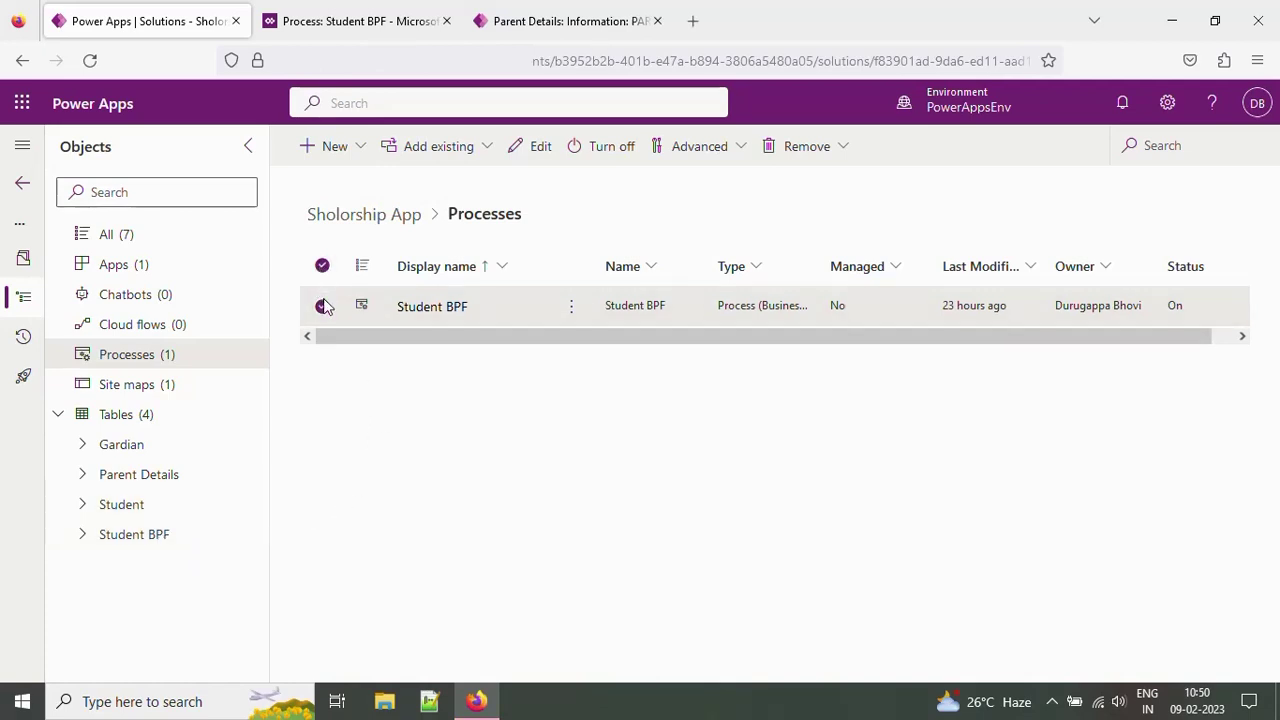
left_click(323, 307)
left_click(323, 308)
left_click(323, 308)
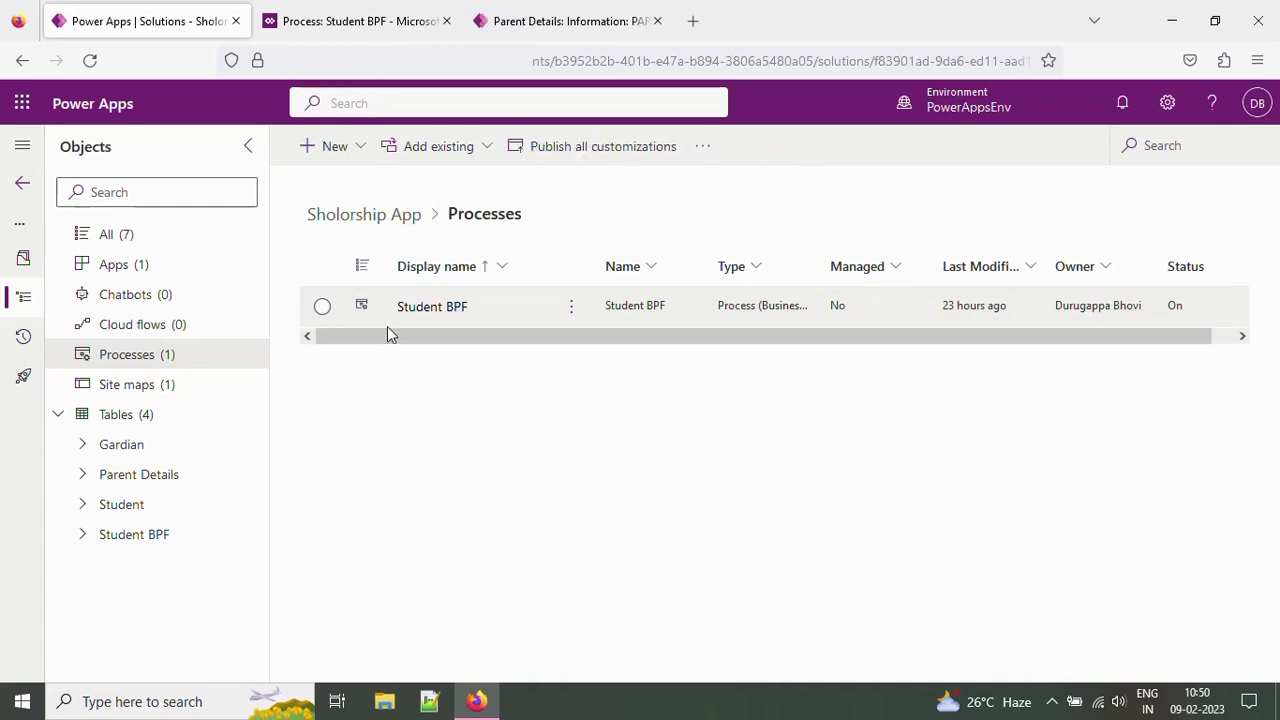
left_click(575, 308)
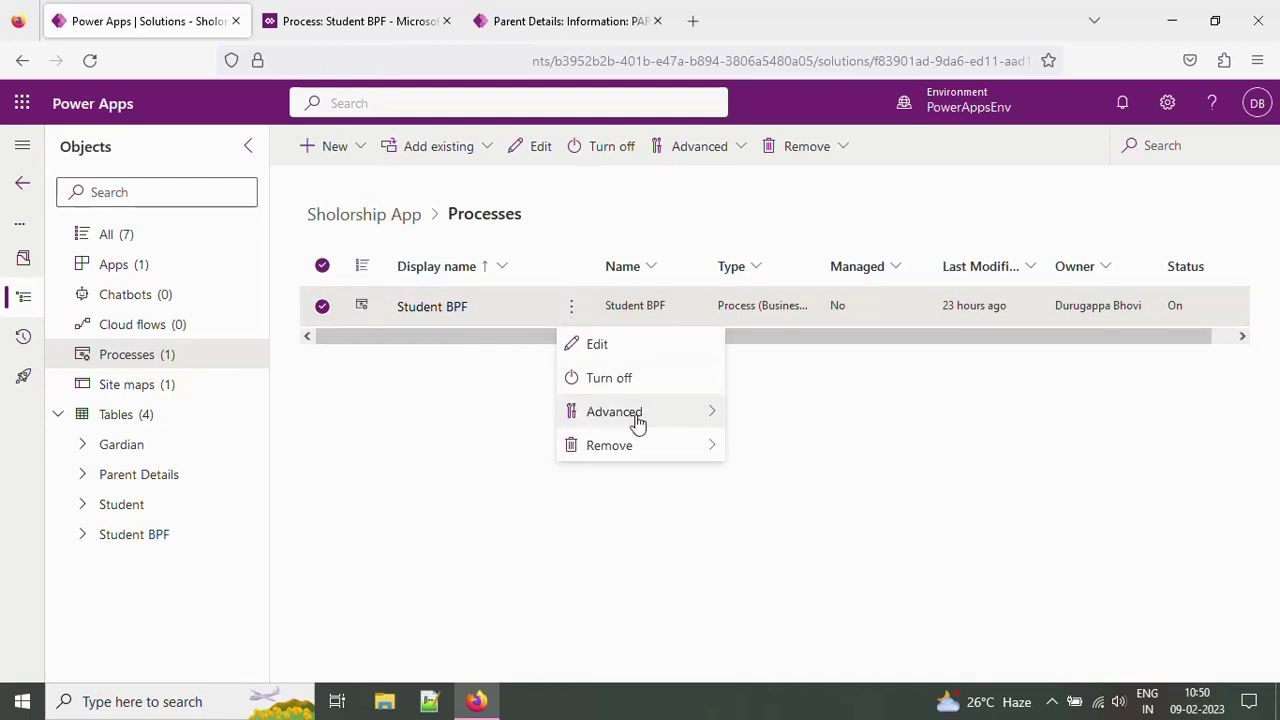
mouse_move(646, 423)
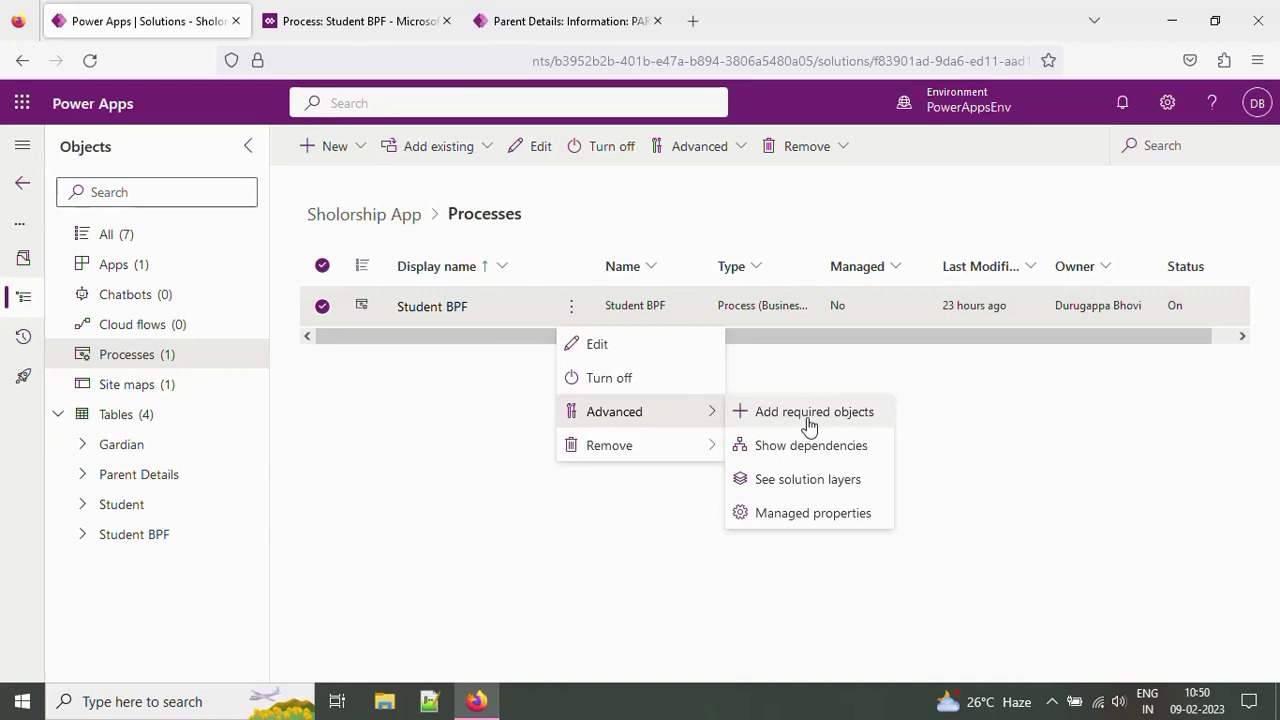
Open the Student BPF table's data in the editor and select its existing row
left_click(83, 536)
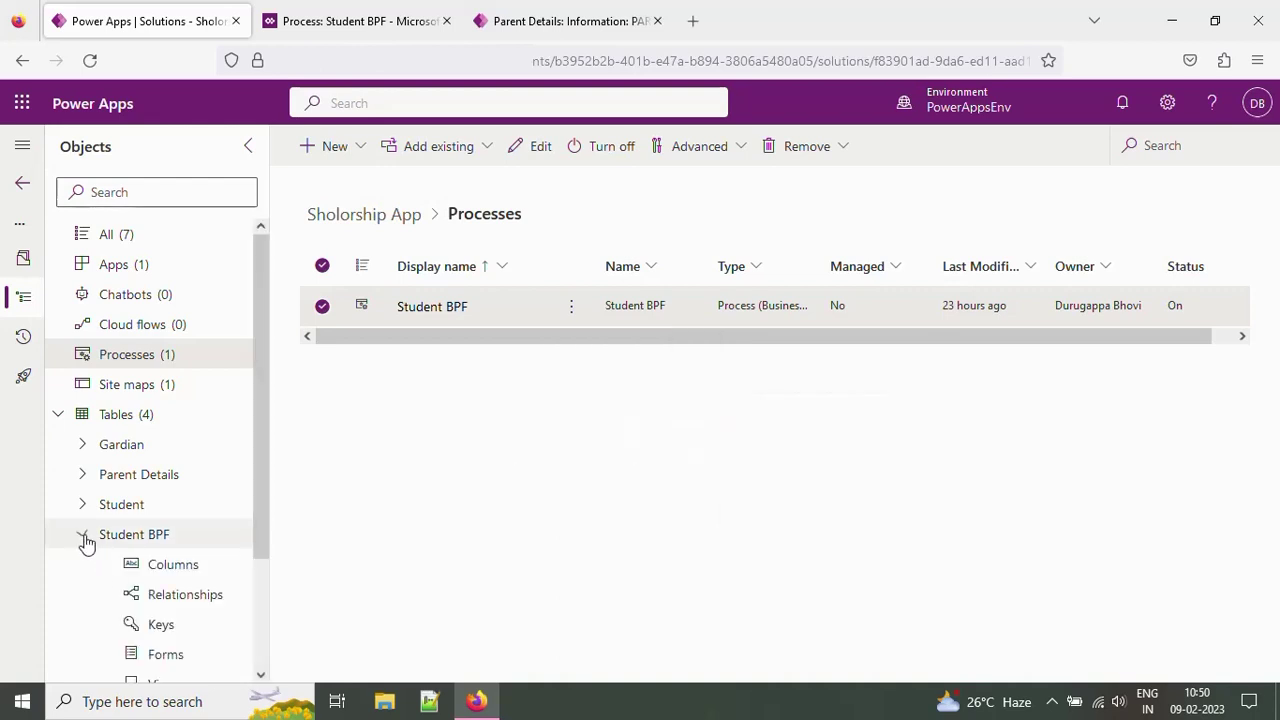
left_click(160, 536)
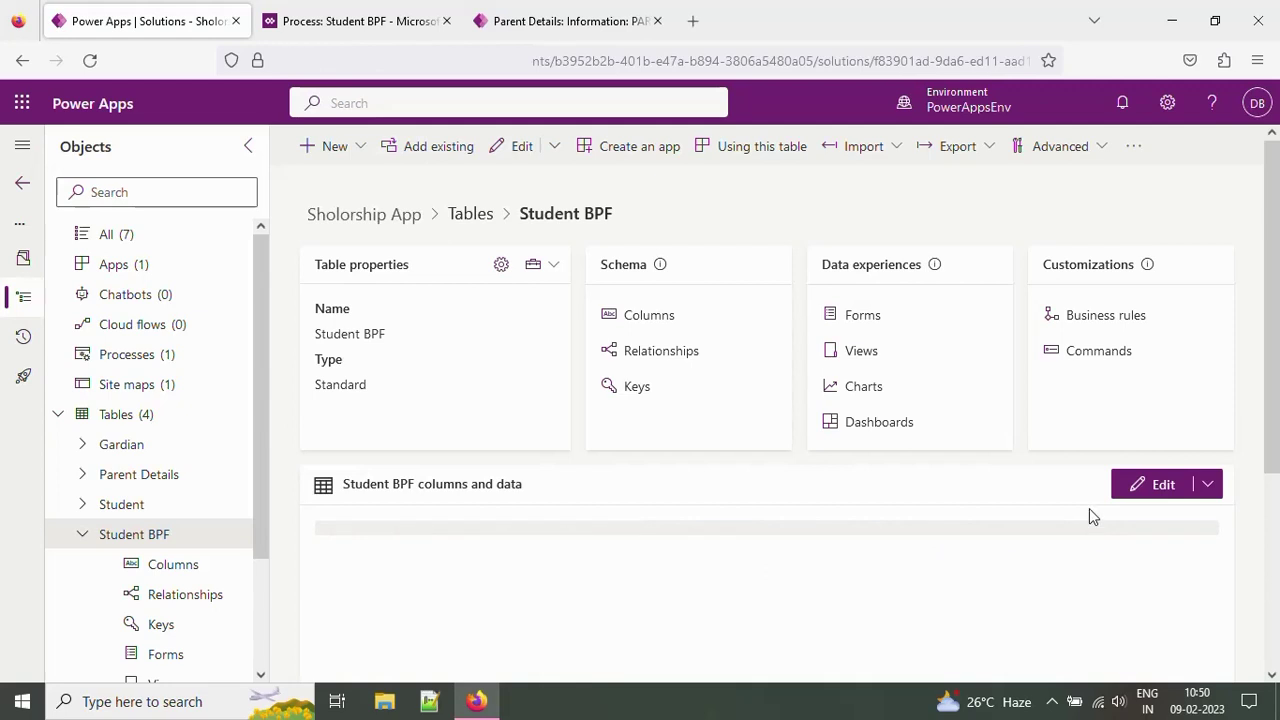
left_click(1163, 487)
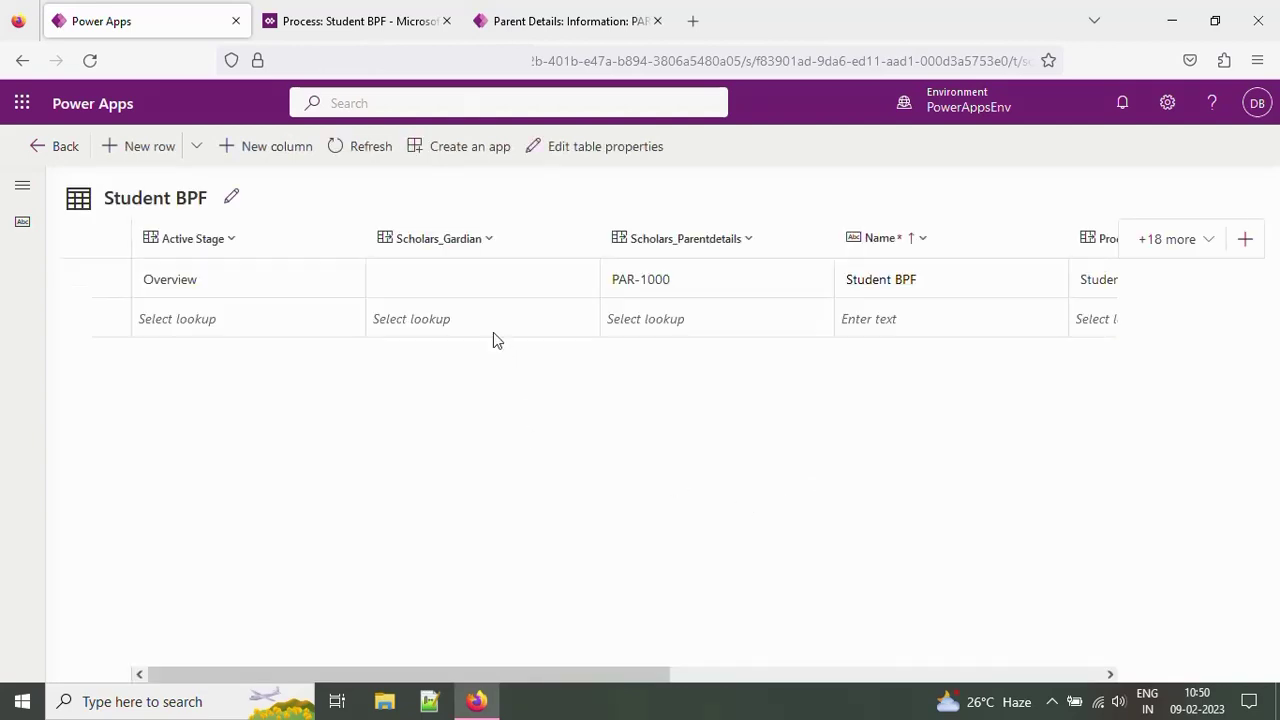
left_click(112, 281)
Check the active students list in the scholarship app, then examine the remaining columns of the Student BPF row
left_click(575, 24)
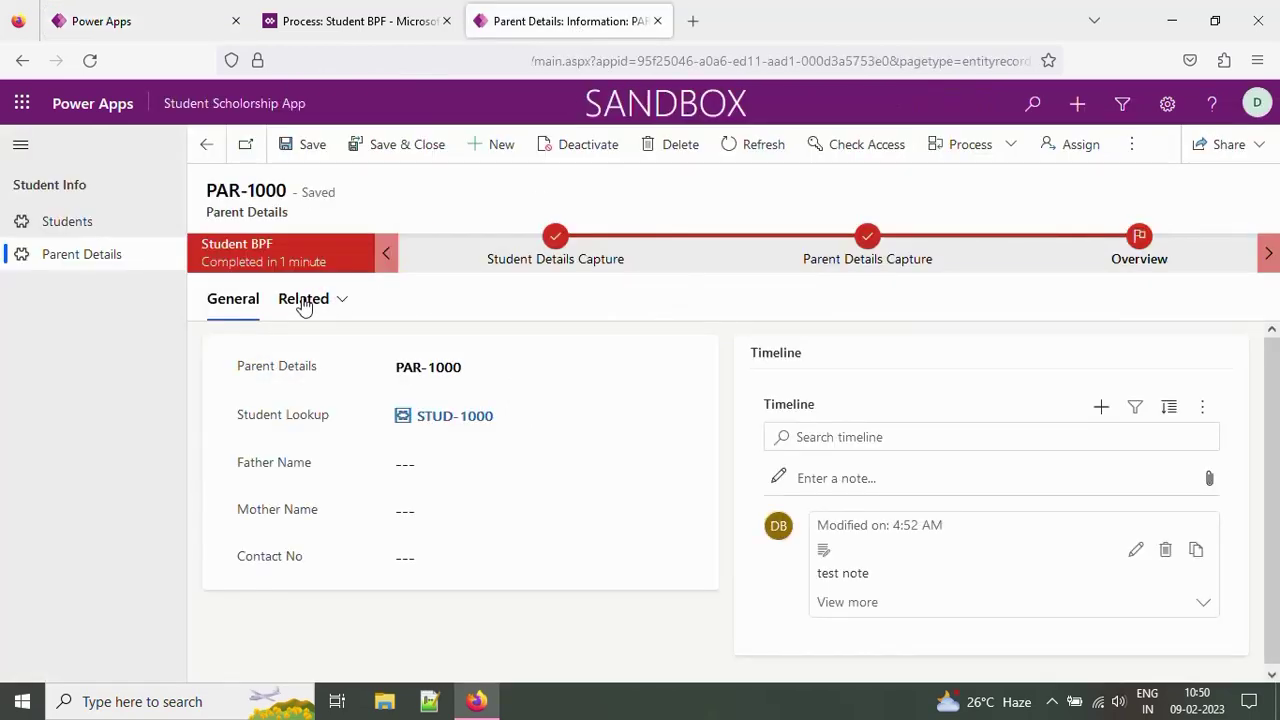
left_click(68, 258)
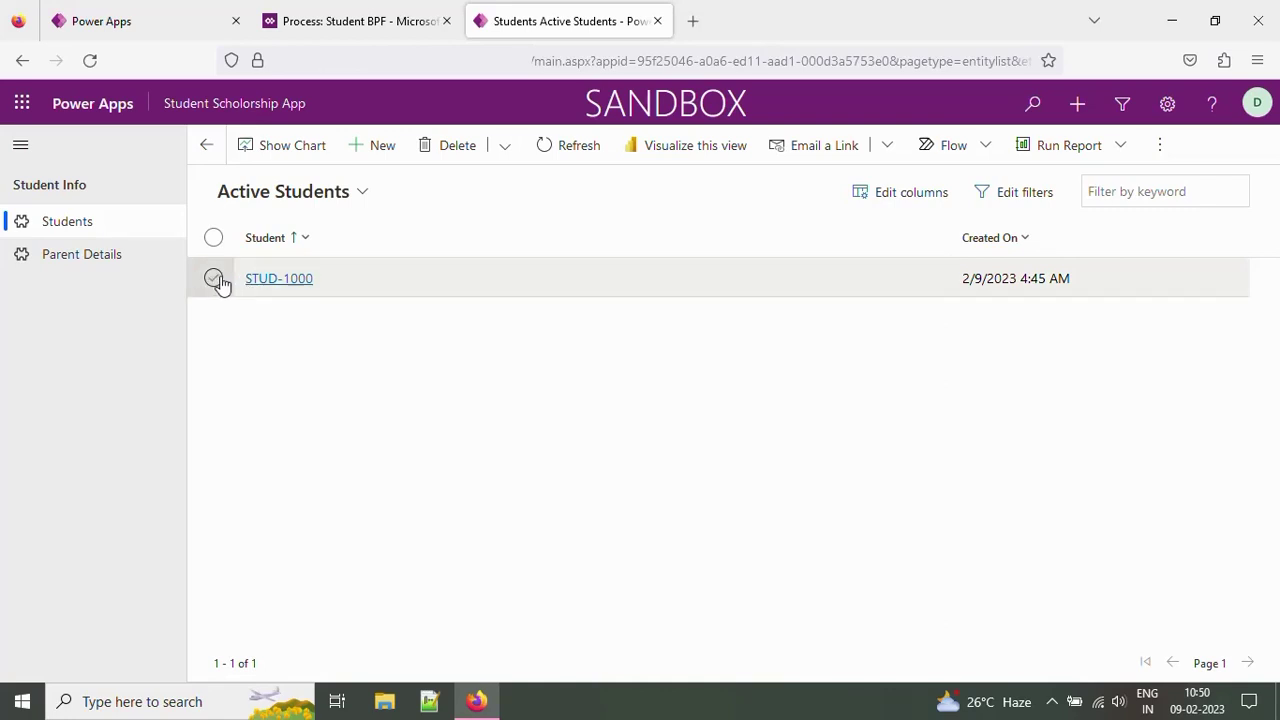
left_click(137, 20)
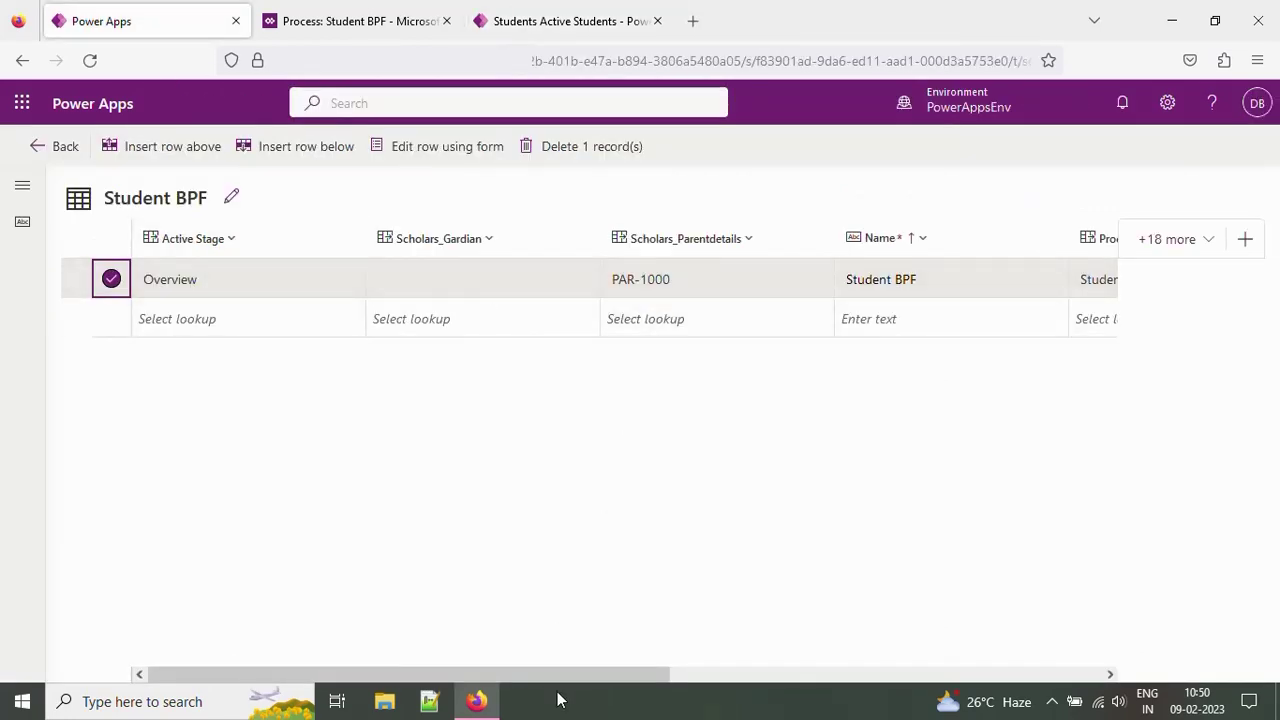
left_click_drag(555, 672, 1104, 645)
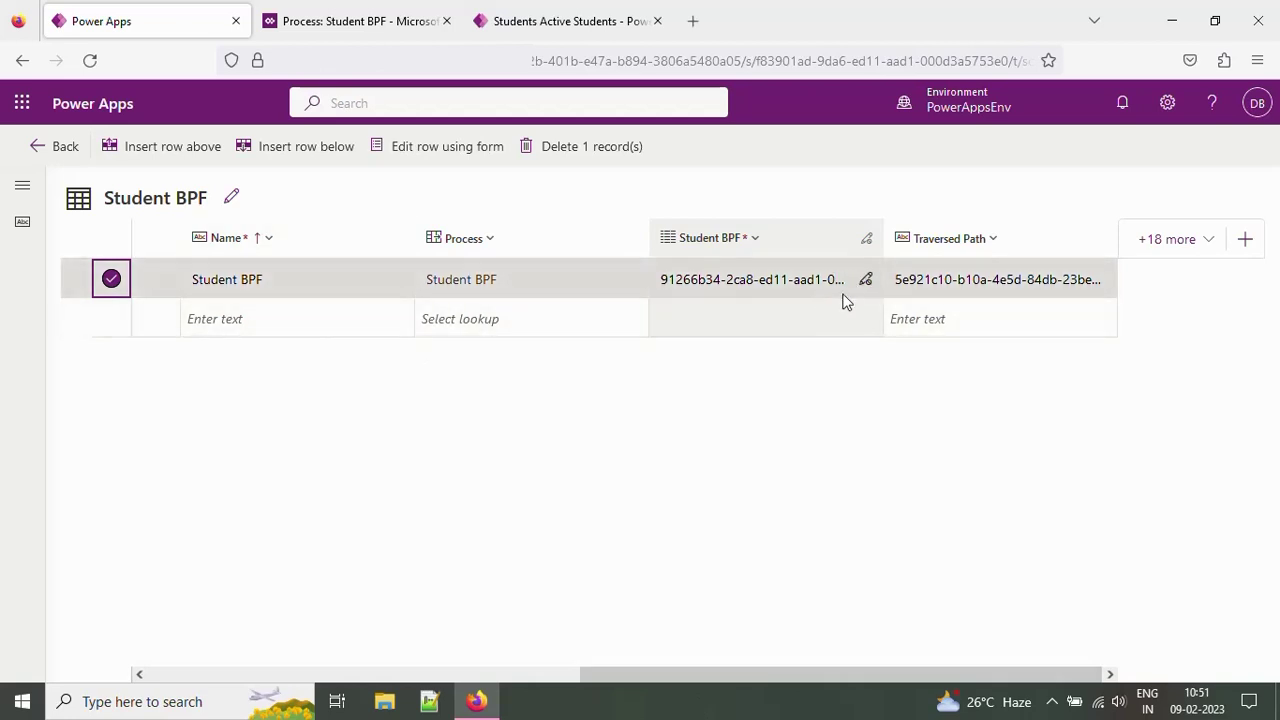
Copy the Student BPF row's whole Traversed Path value into a new Notepad document
left_click(976, 286)
left_click(976, 286)
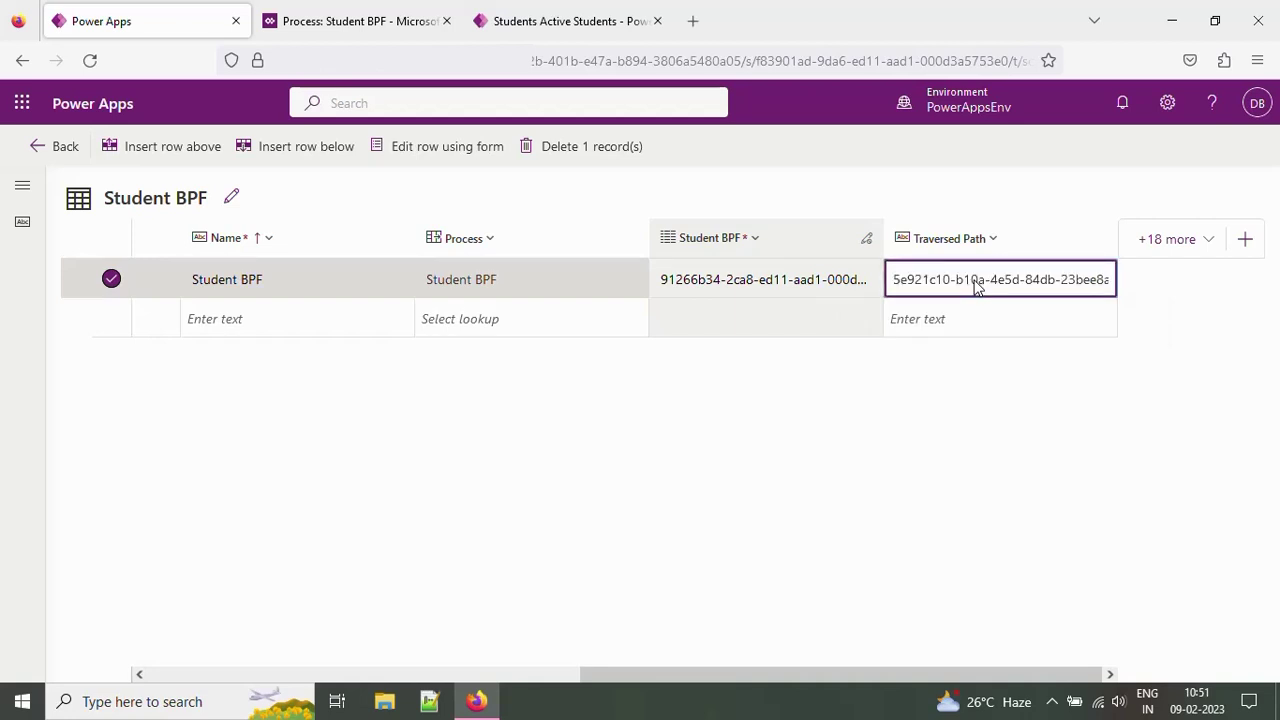
key("ctrl+a")
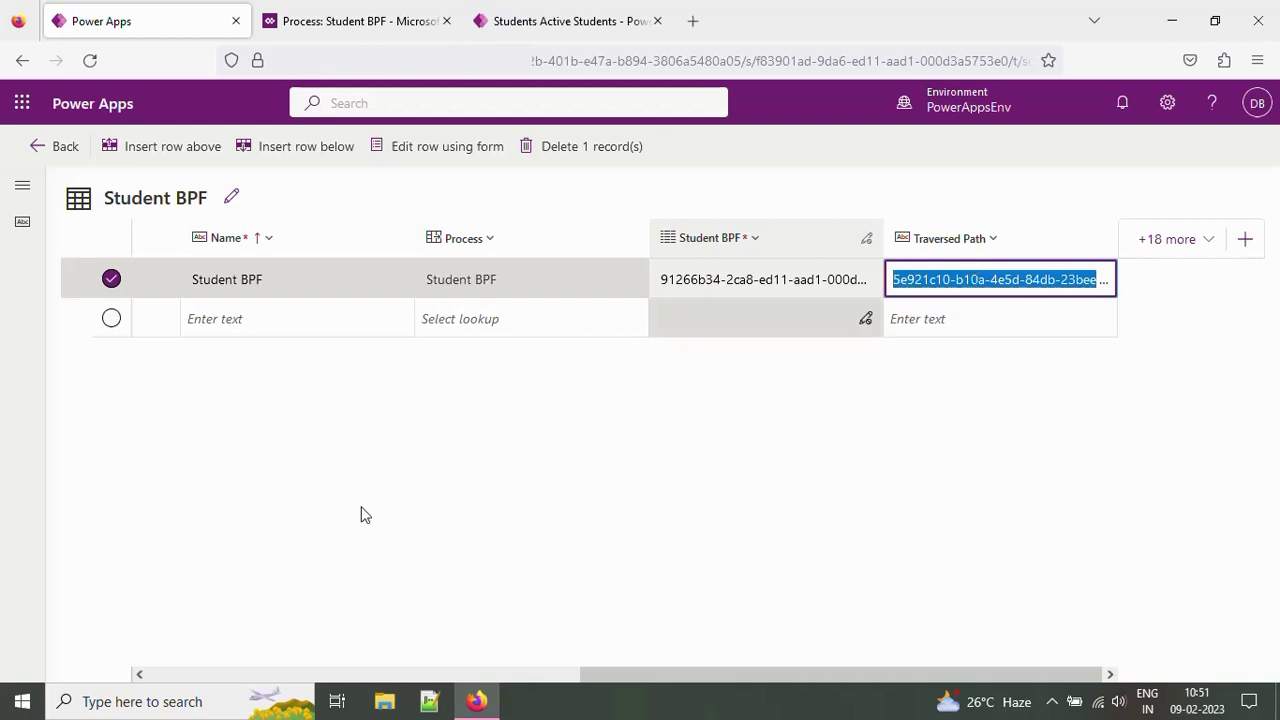
left_click(113, 693)
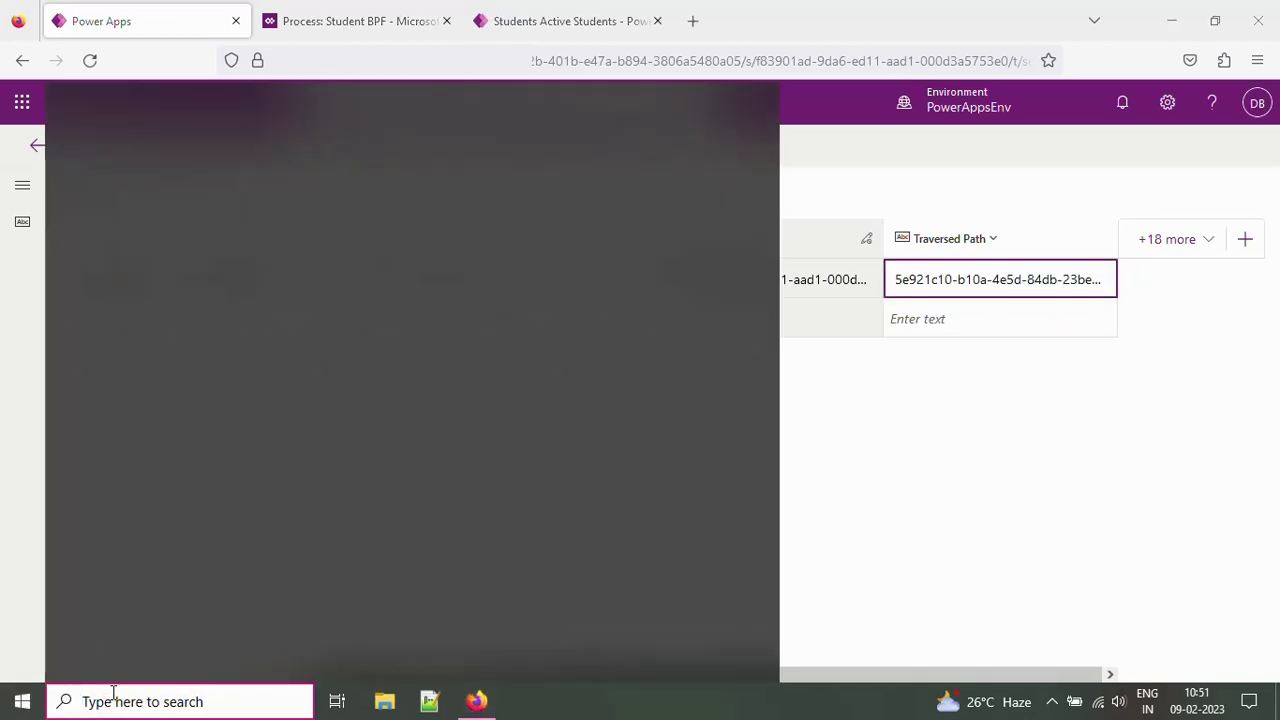
type("note")
key("BackSpace")
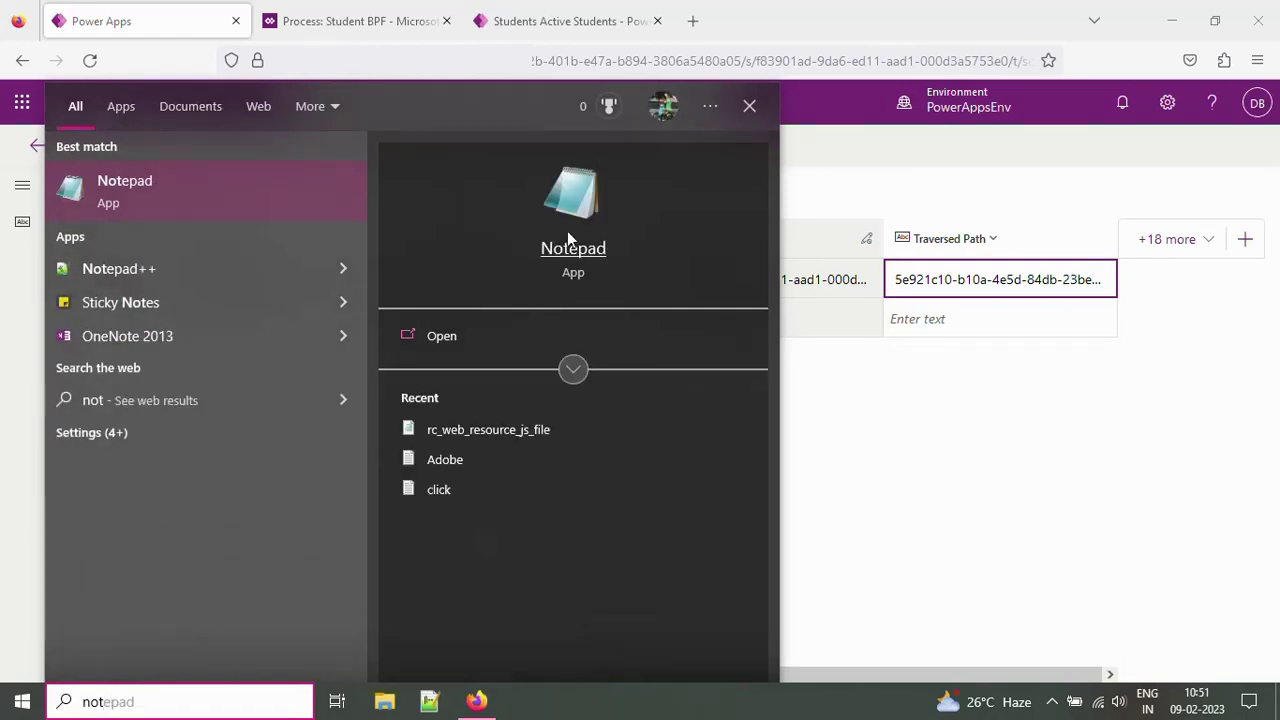
left_click(568, 231)
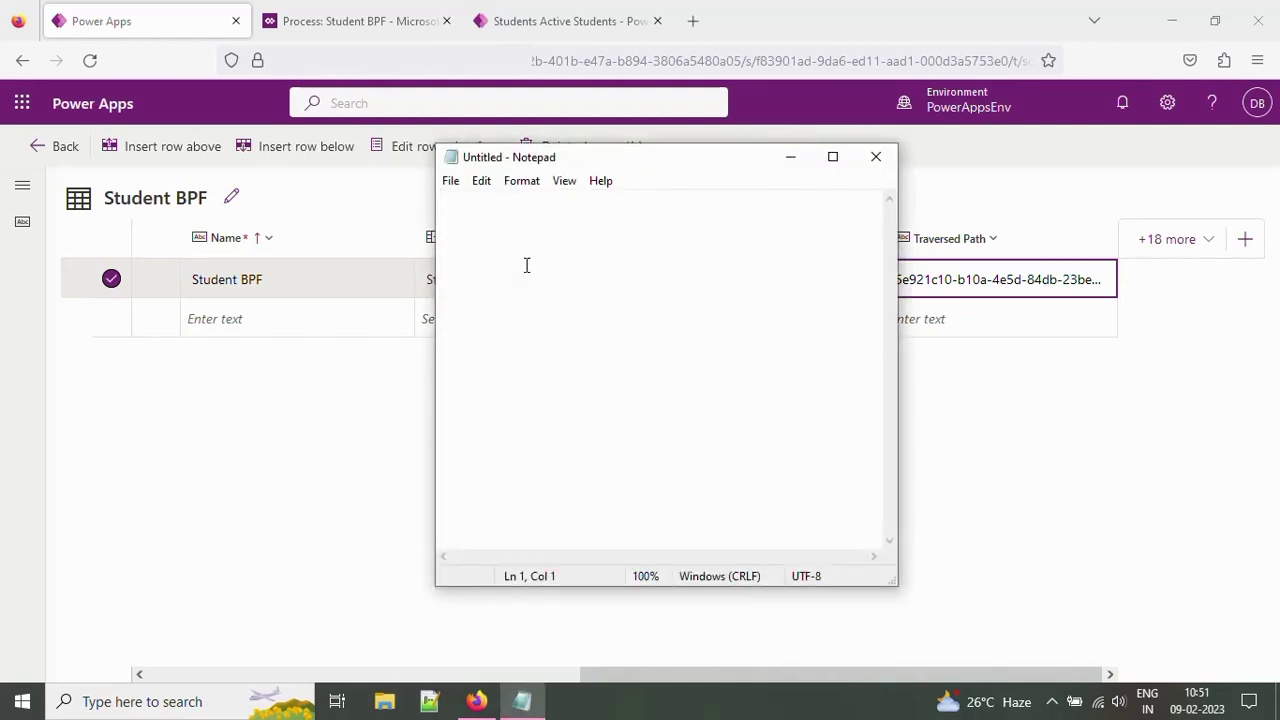
key("ctrl+v")
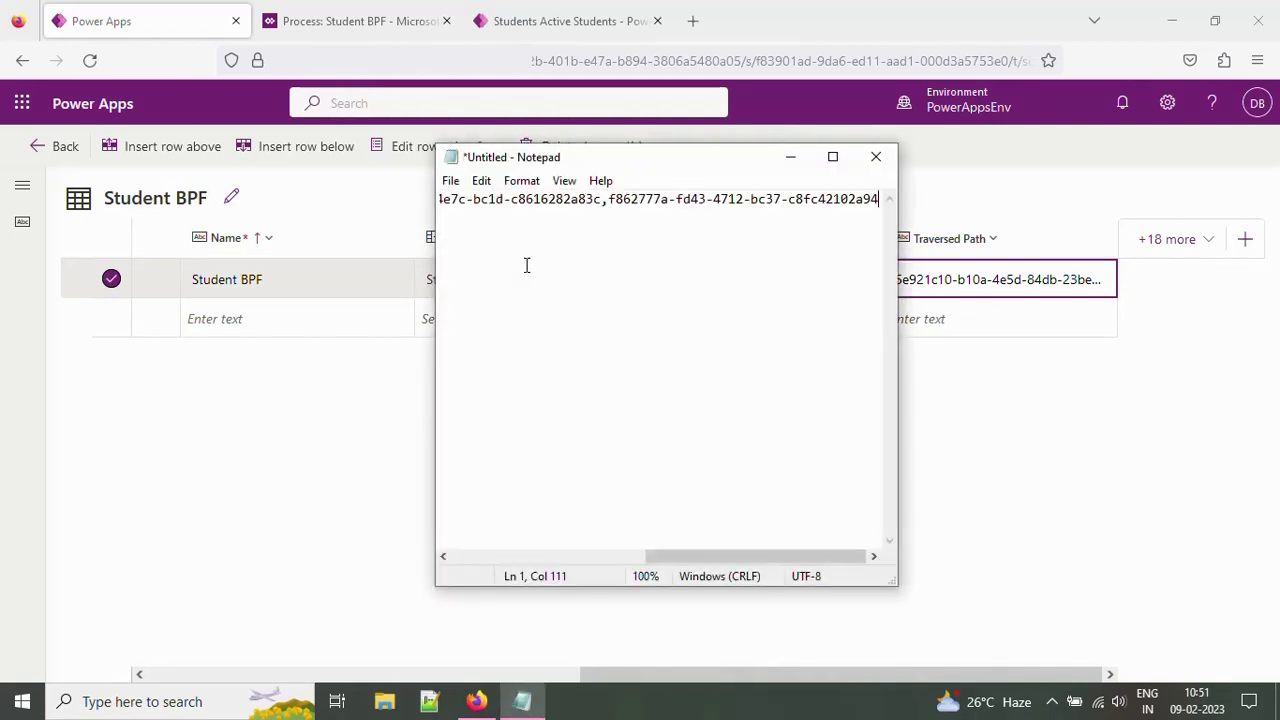
Break the pasted traversed path in Notepad after each comma so every stage ID has its own line, then return to the browser
left_click(832, 157)
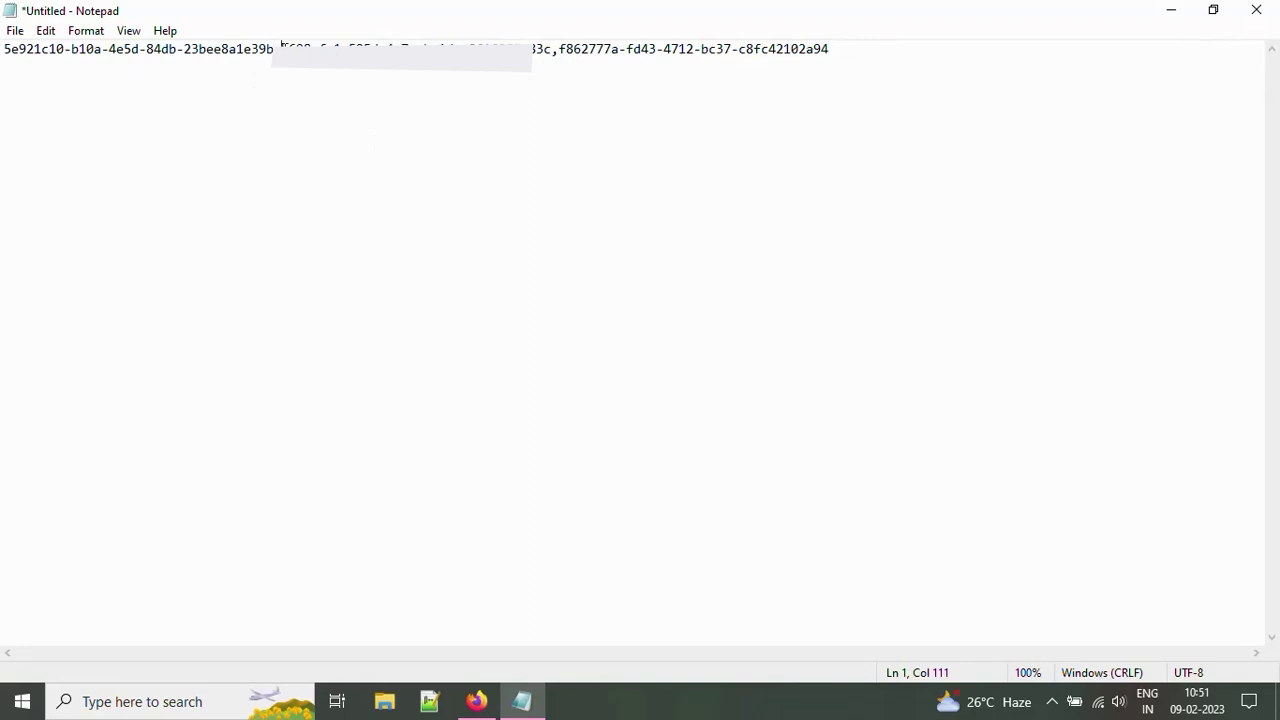
key("Return")
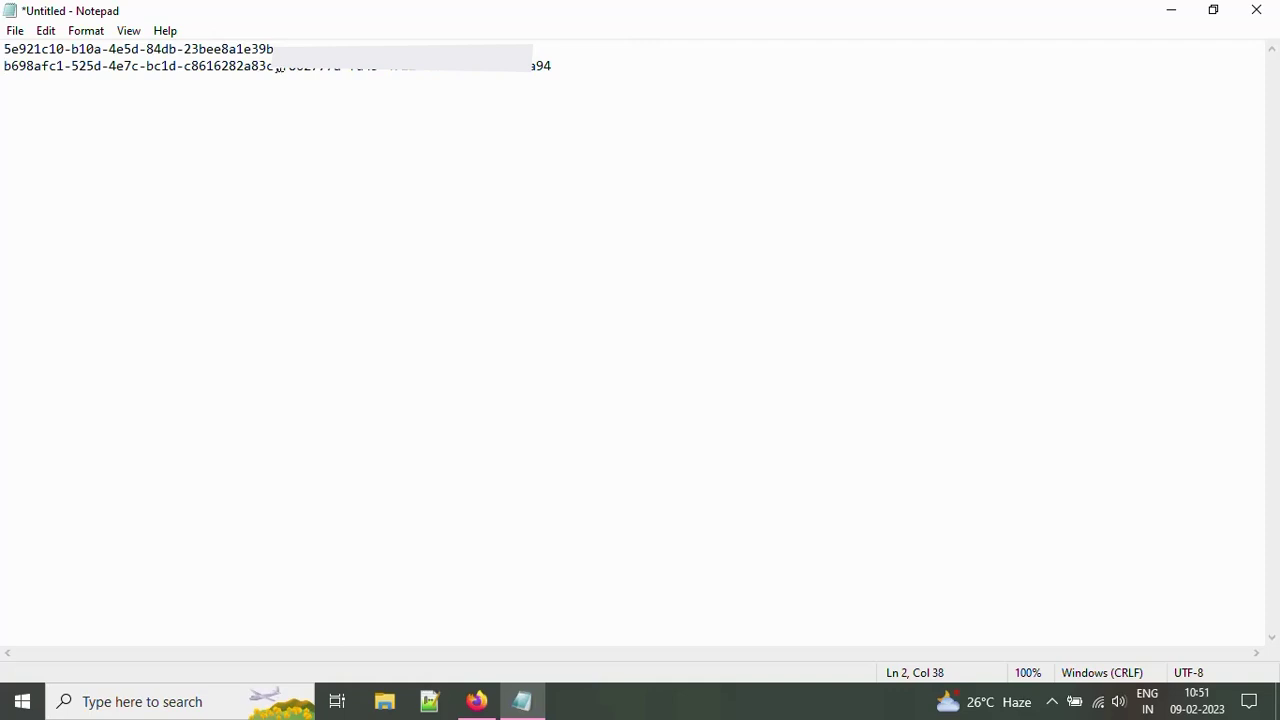
key("Return")
left_click_drag(300, 93, 2, 45)
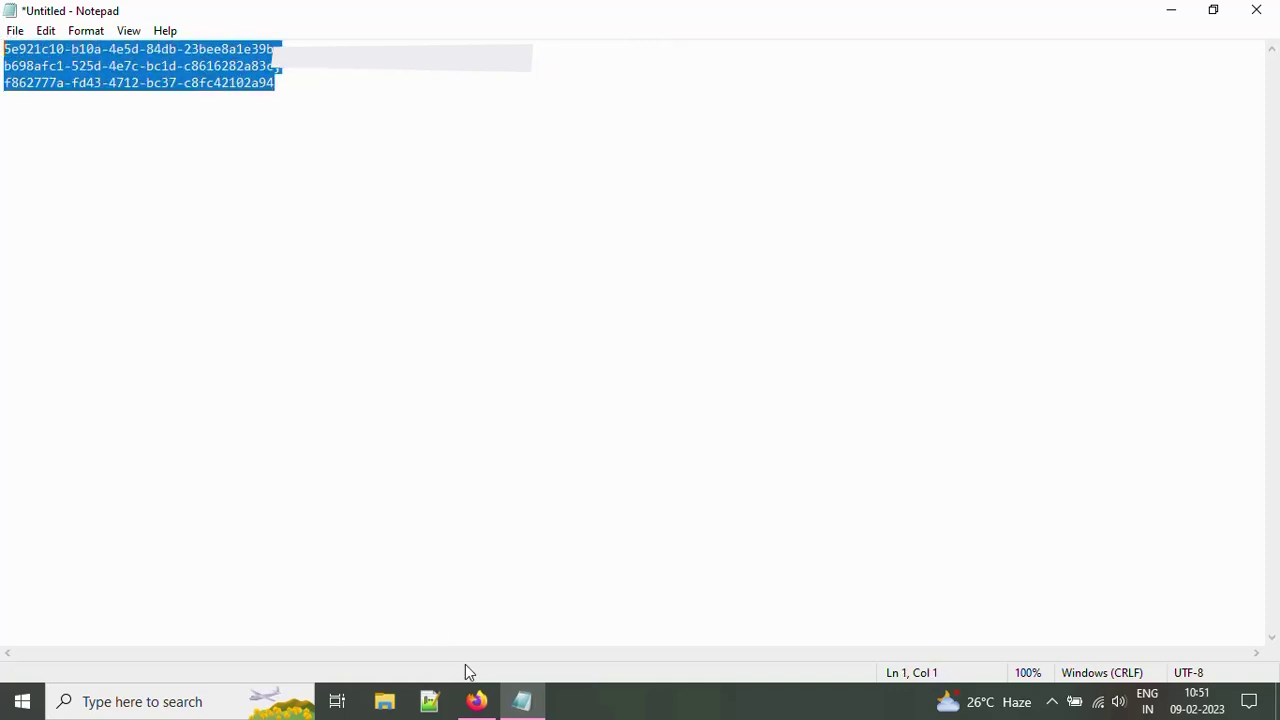
mouse_move(476, 700)
left_click(492, 640)
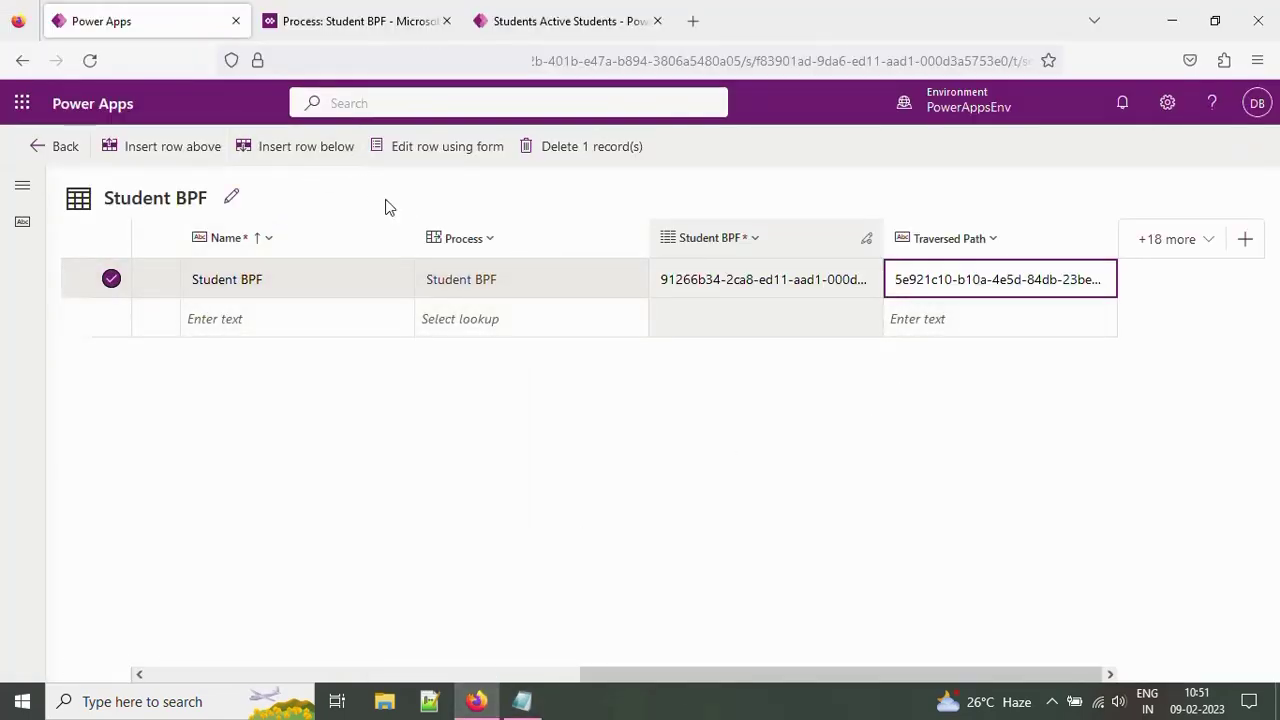
left_click(522, 701)
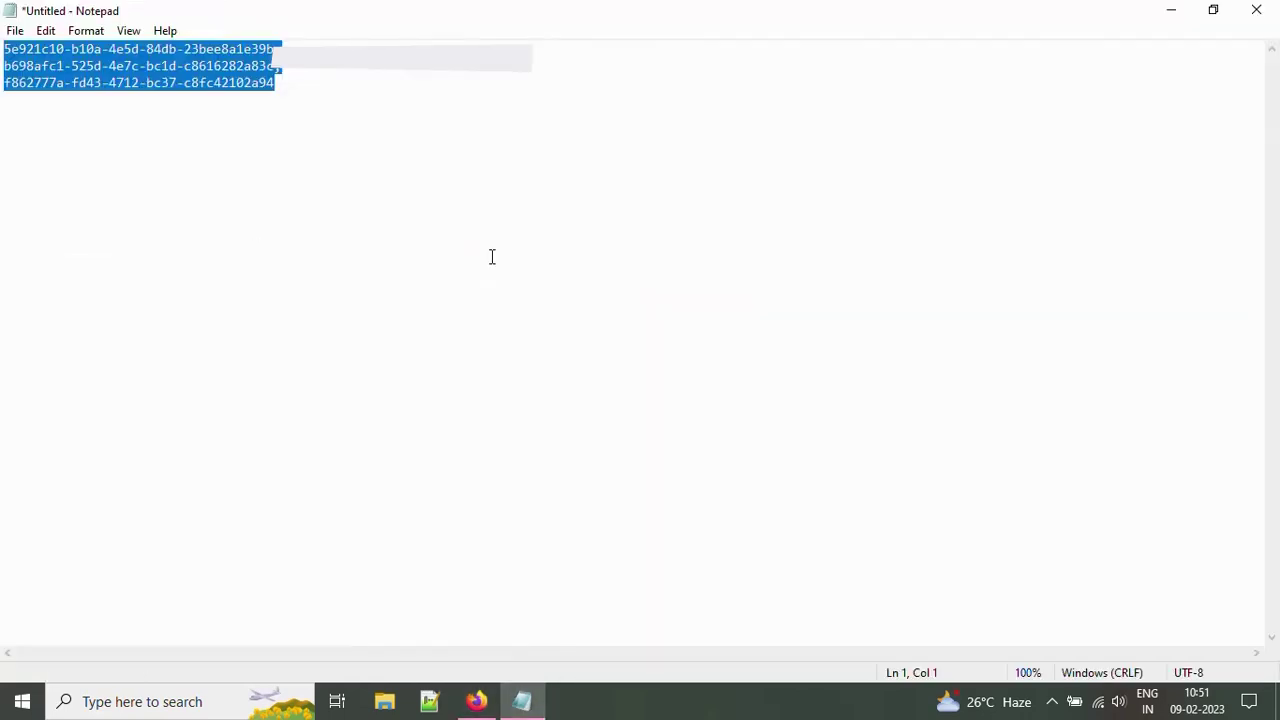
left_click_drag(816, 20, 840, 177)
left_click(453, 475)
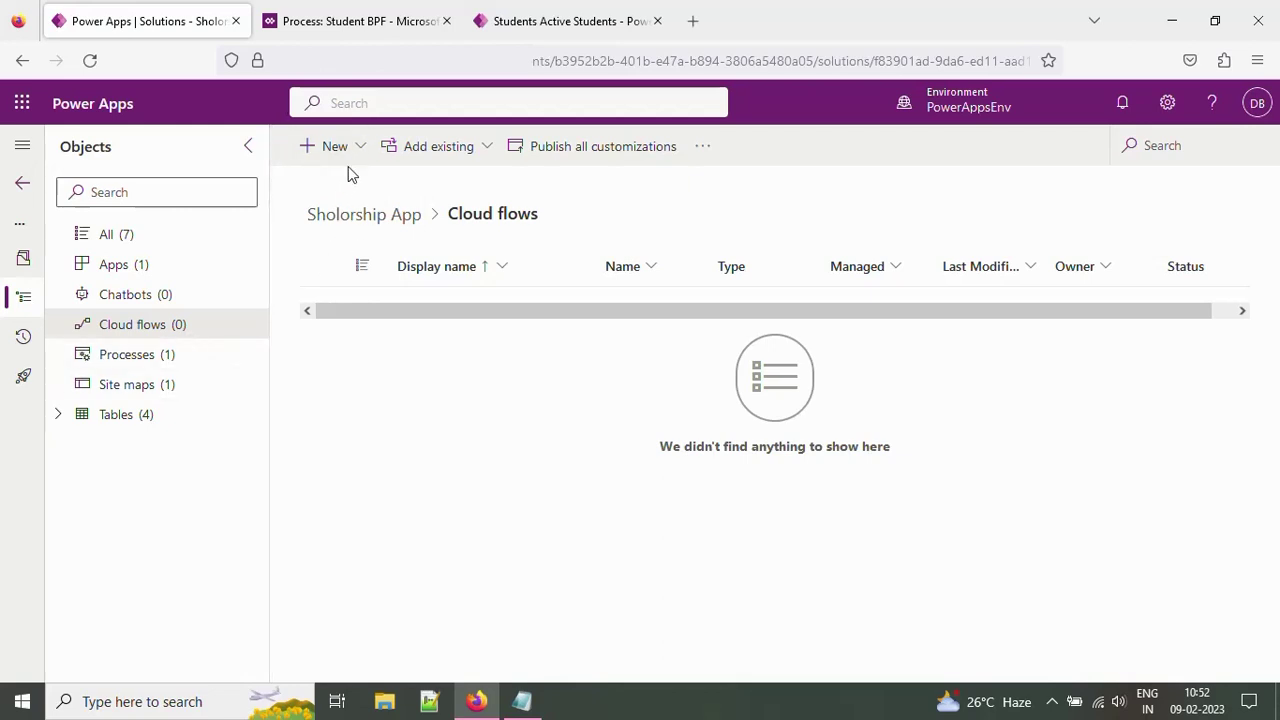
Create an automated cloud flow in the Sholorship App solution with the Microsoft Dataverse trigger "When a row is added, modified or deleted"
left_click(350, 160)
mouse_move(374, 192)
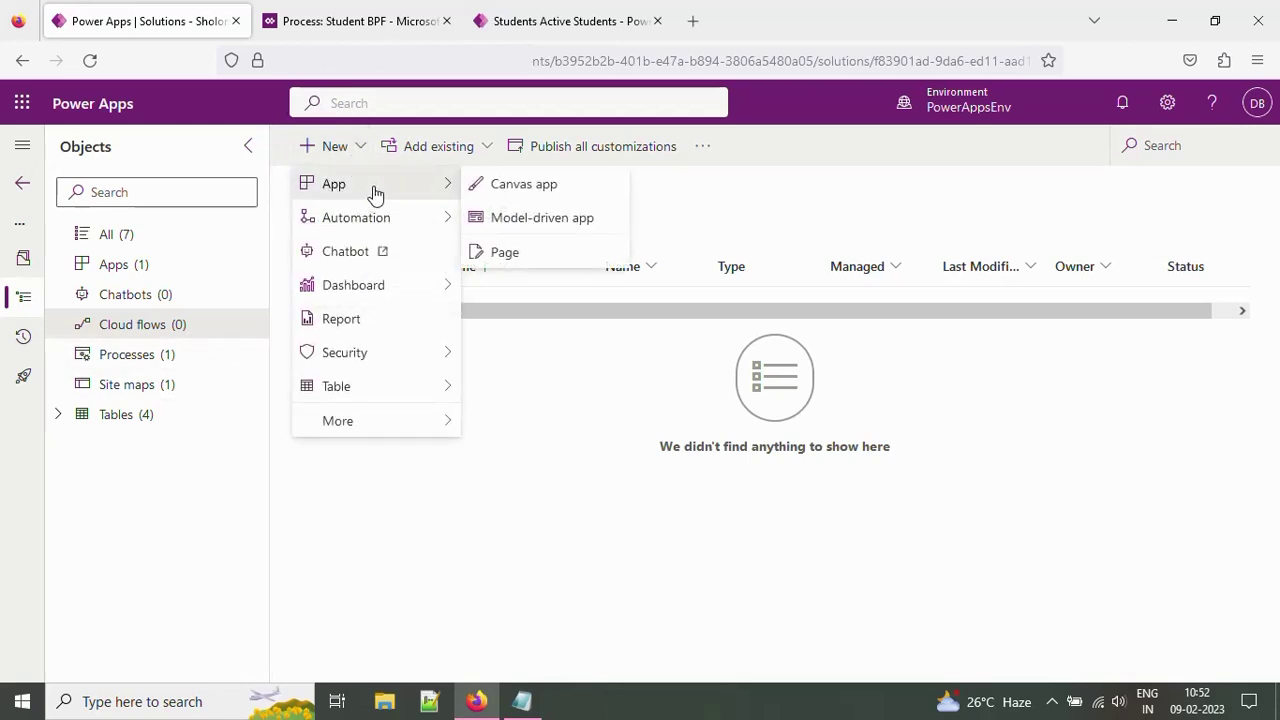
mouse_move(394, 229)
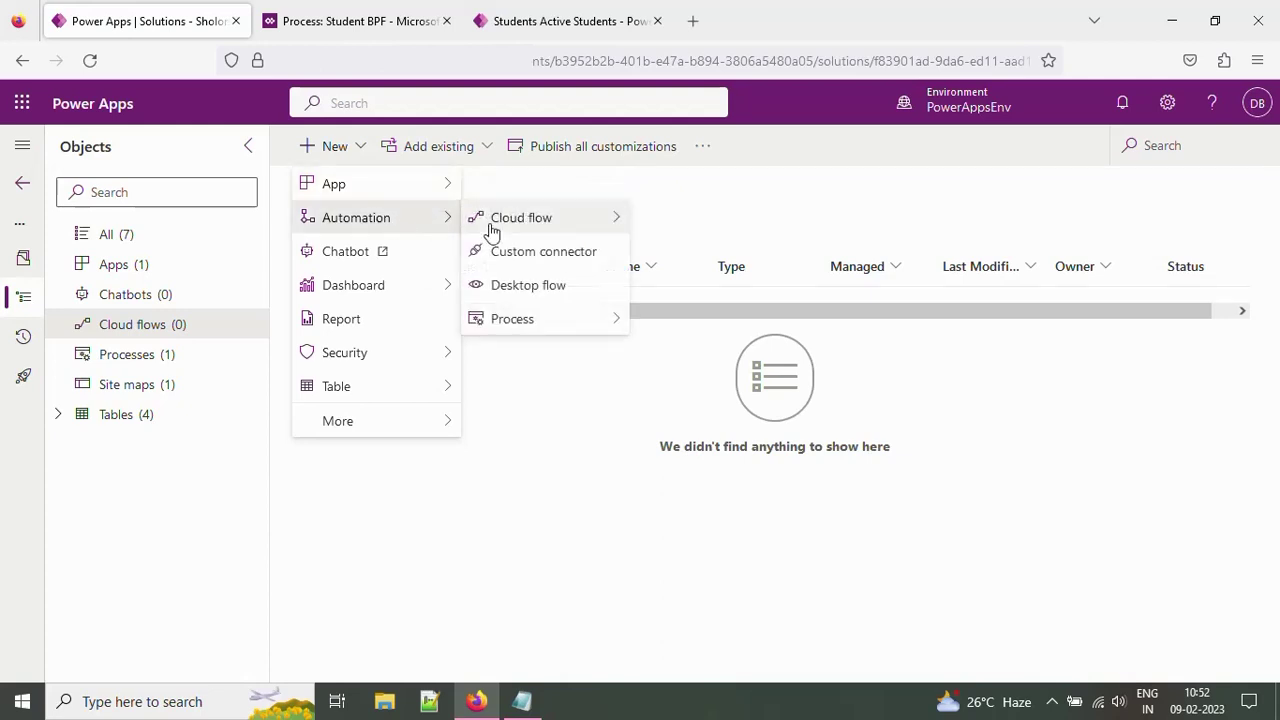
mouse_move(550, 232)
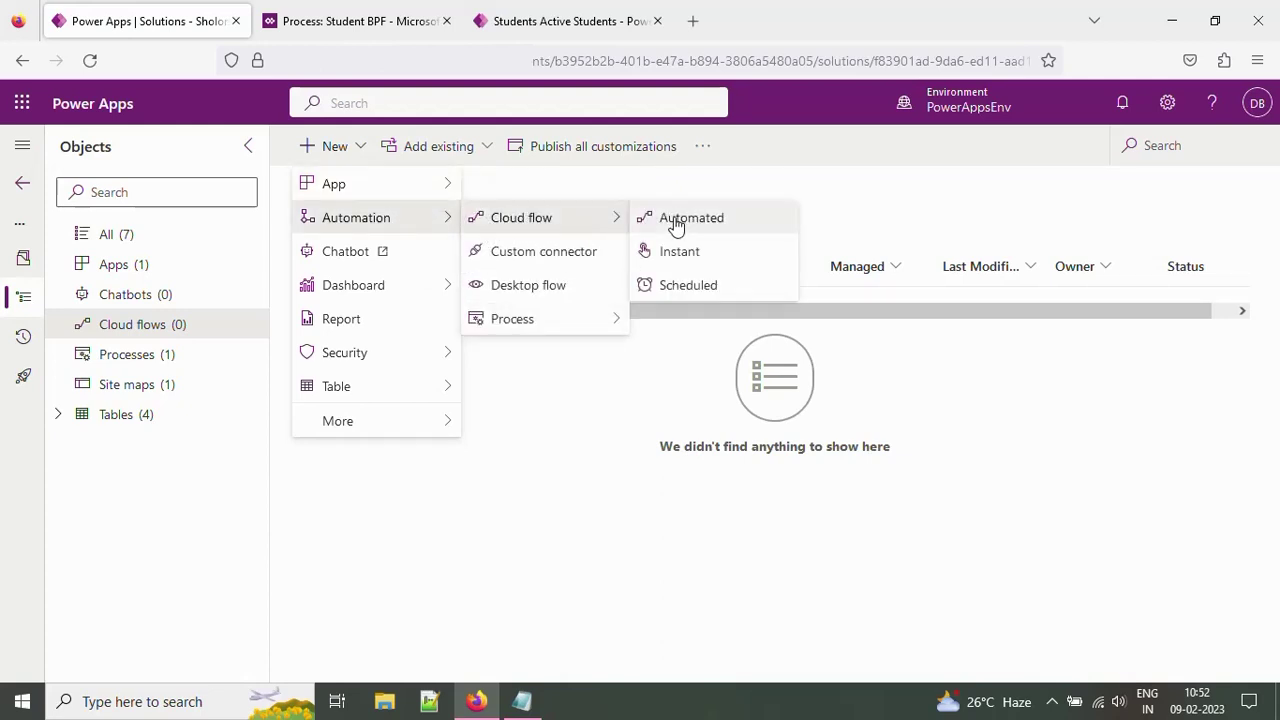
left_click(676, 220)
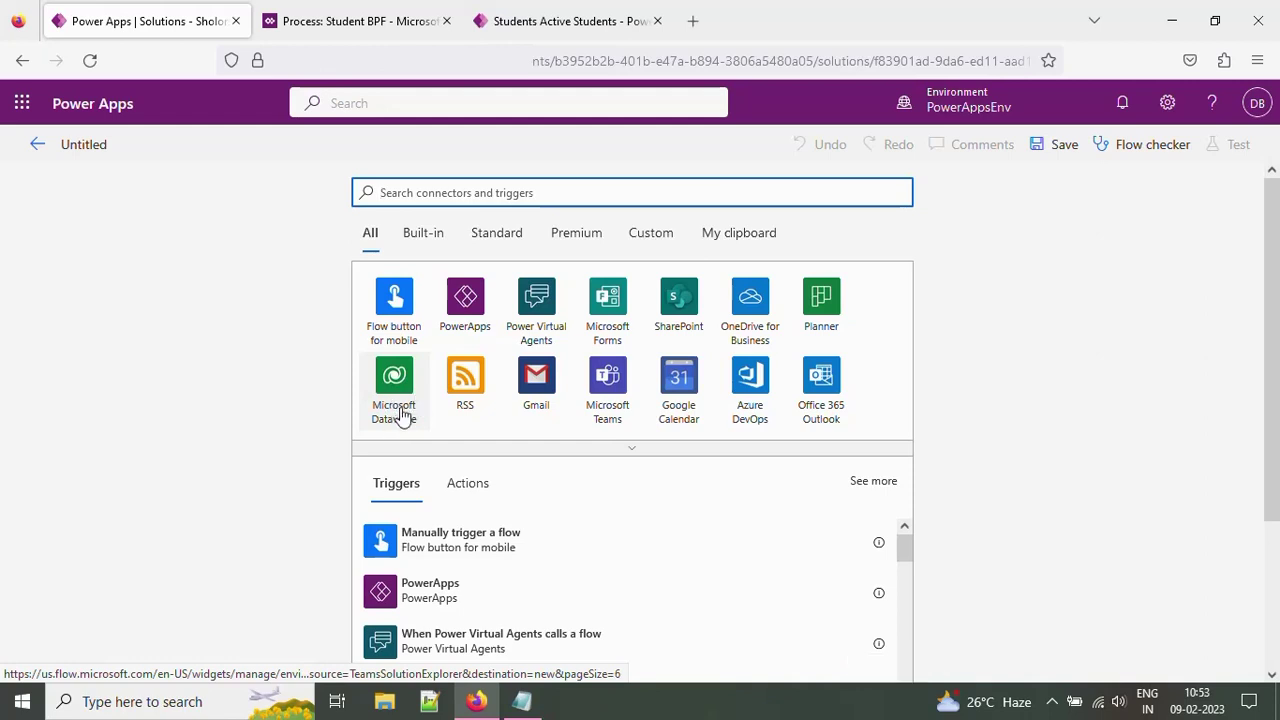
left_click(396, 406)
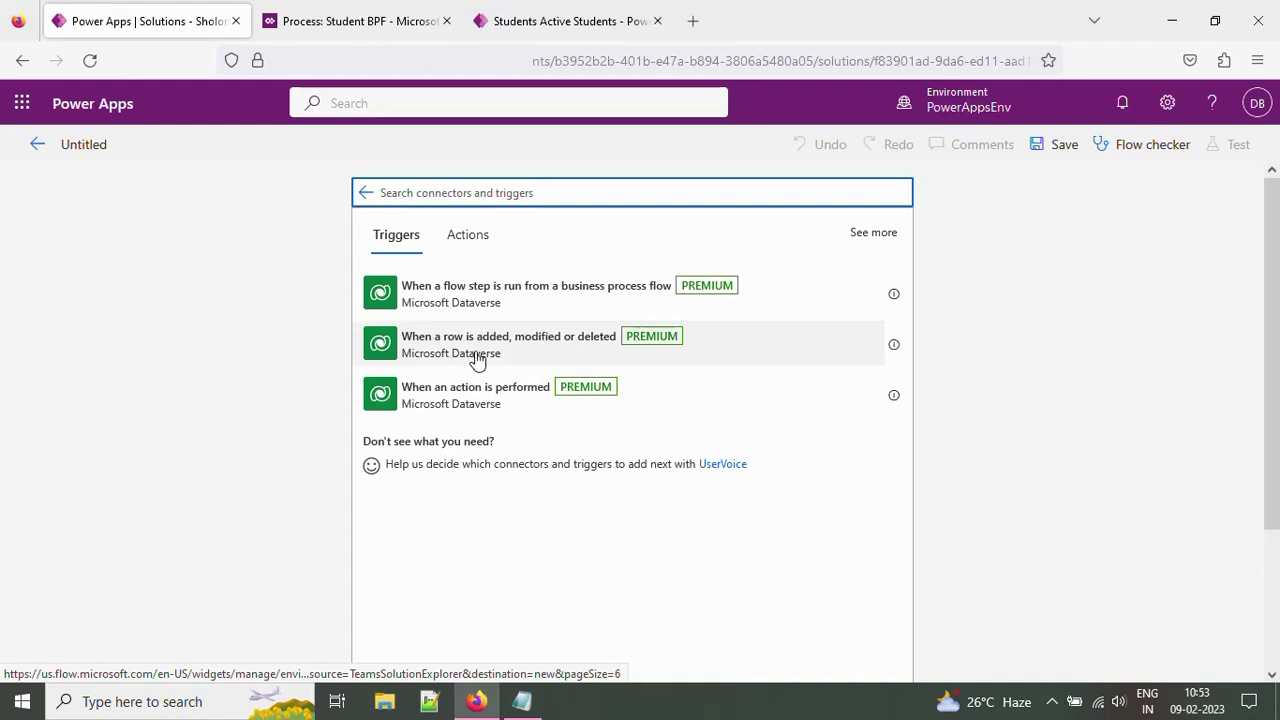
left_click(540, 350)
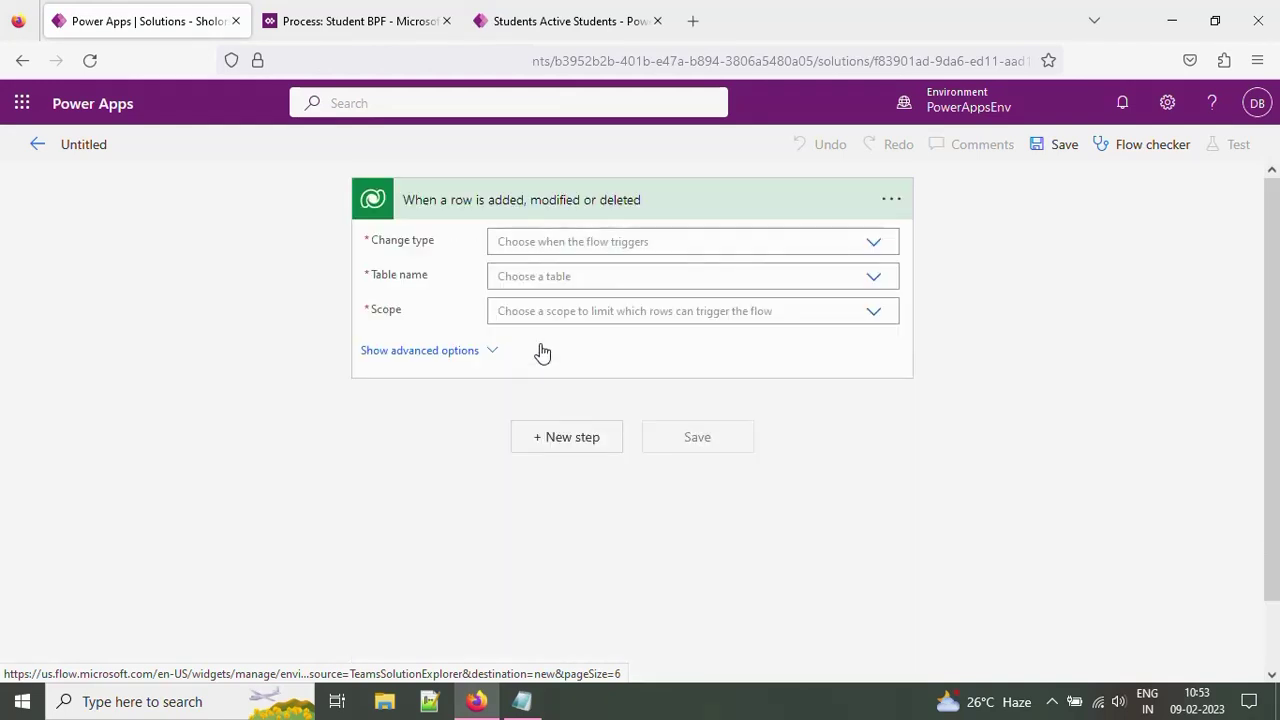
Configure the trigger with change type Added or Modified, table Student BPF and scope Organization
left_click(872, 244)
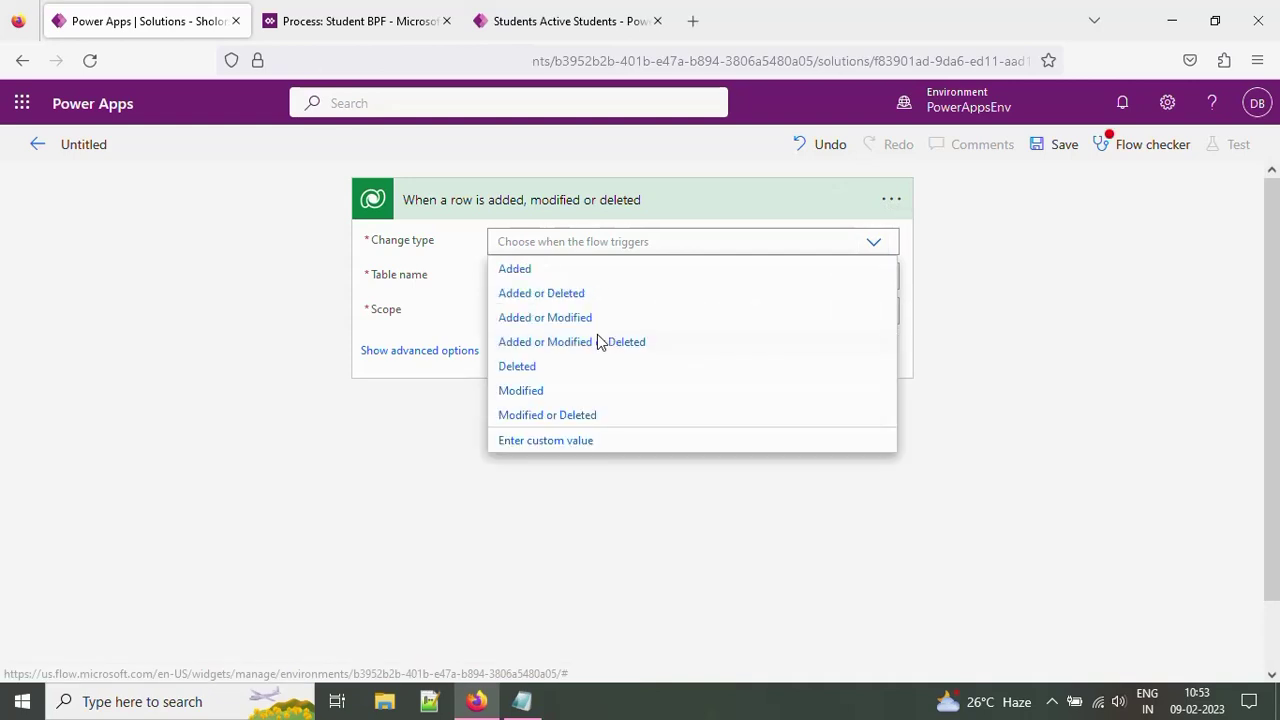
left_click(546, 312)
left_click(537, 279)
type("student")
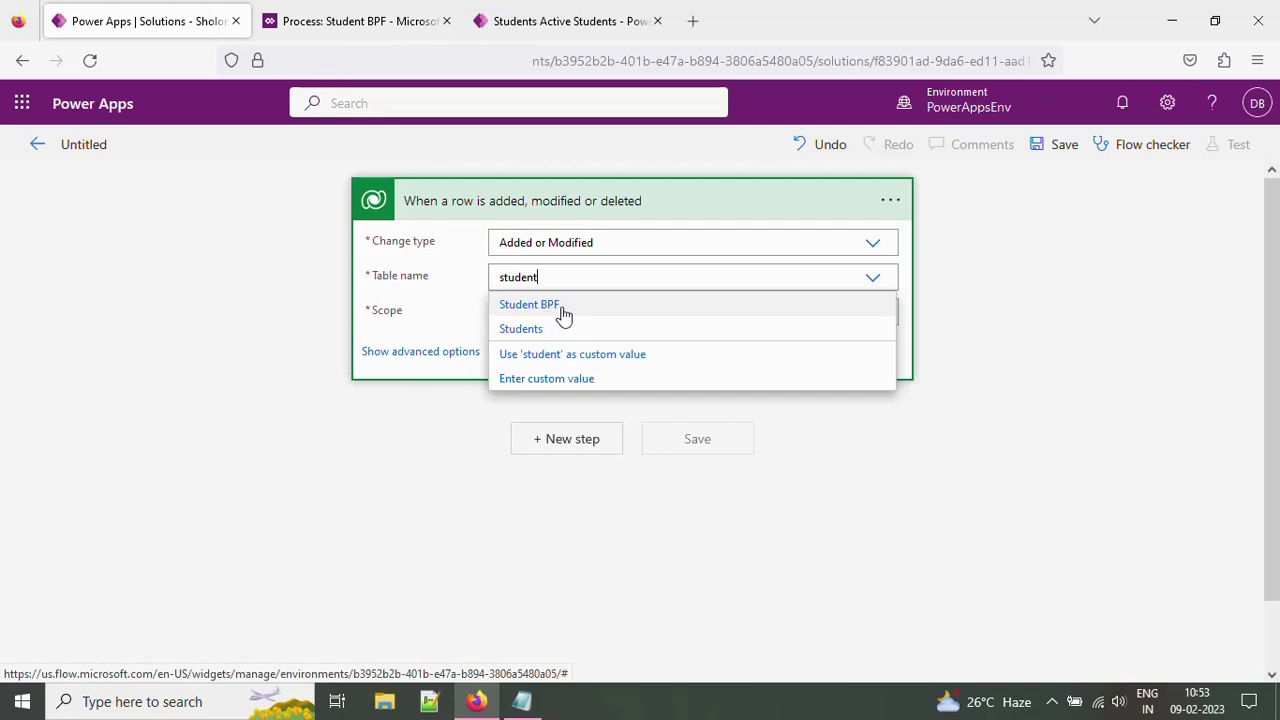
left_click(555, 314)
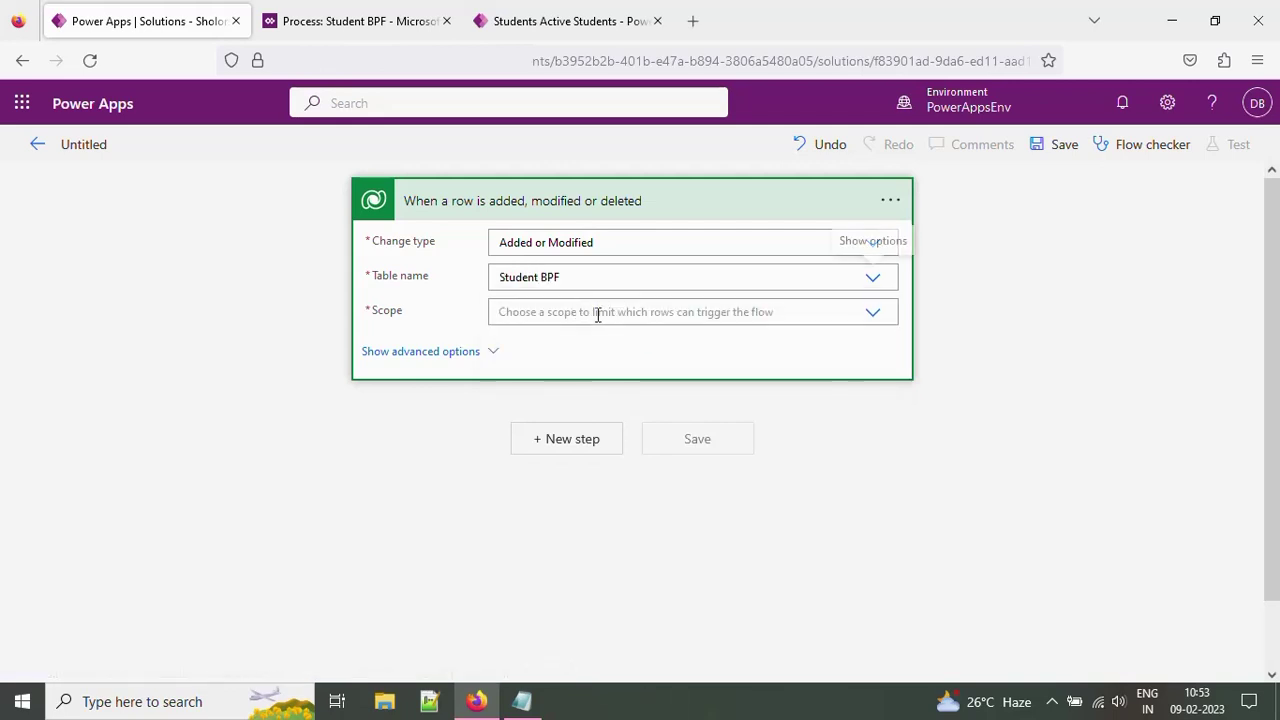
left_click(537, 310)
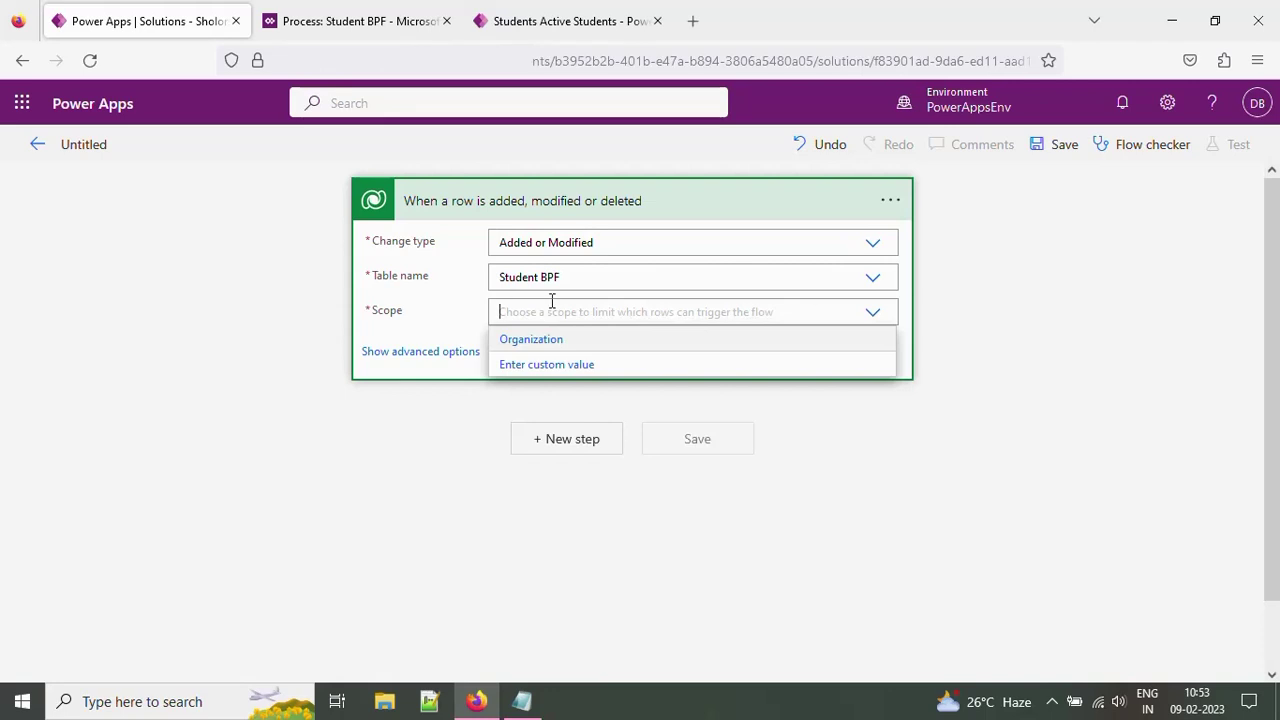
left_click(541, 341)
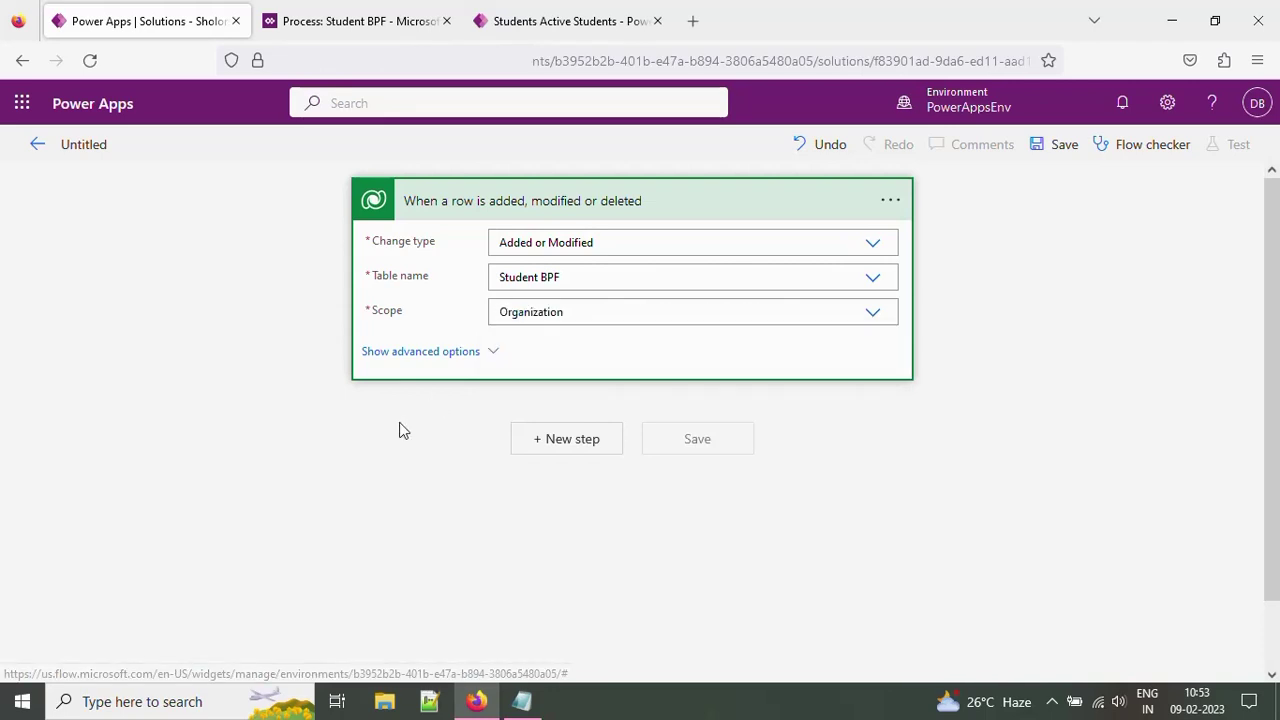
Add a Switch action below the trigger and make it evaluate the trigger's Active Stage (Value)
left_click(557, 437)
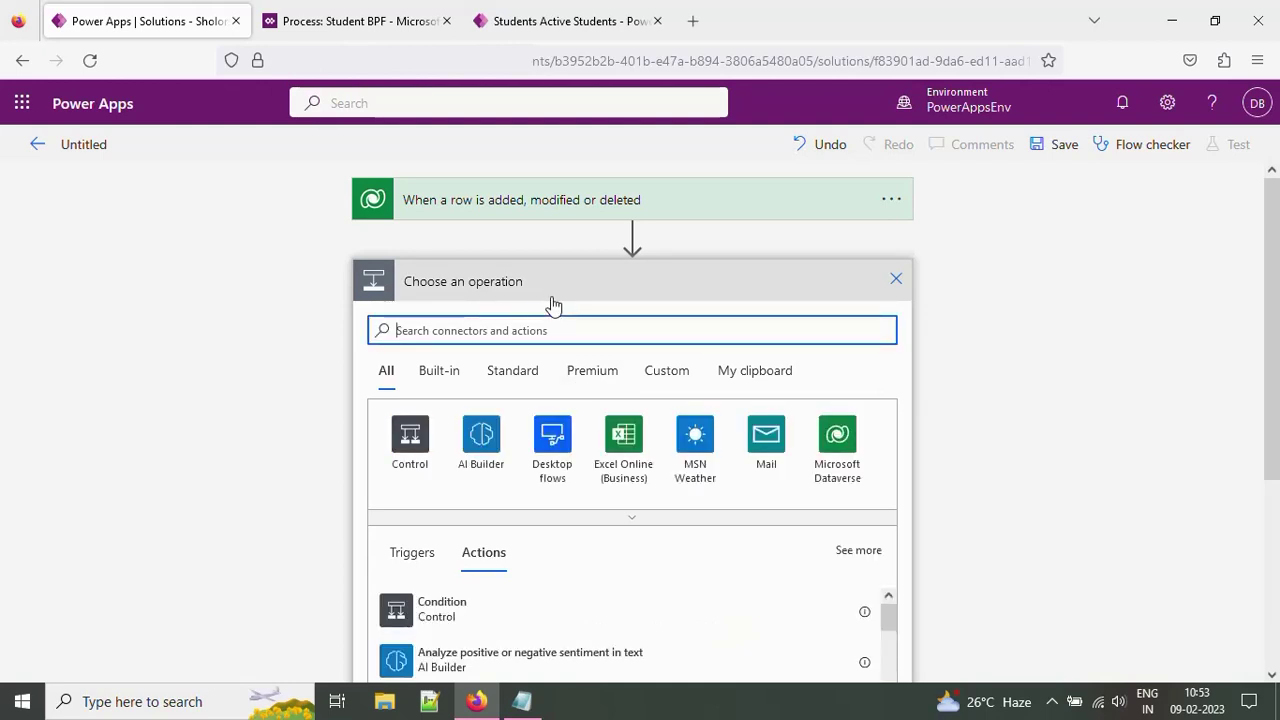
left_click(575, 200)
left_click(600, 215)
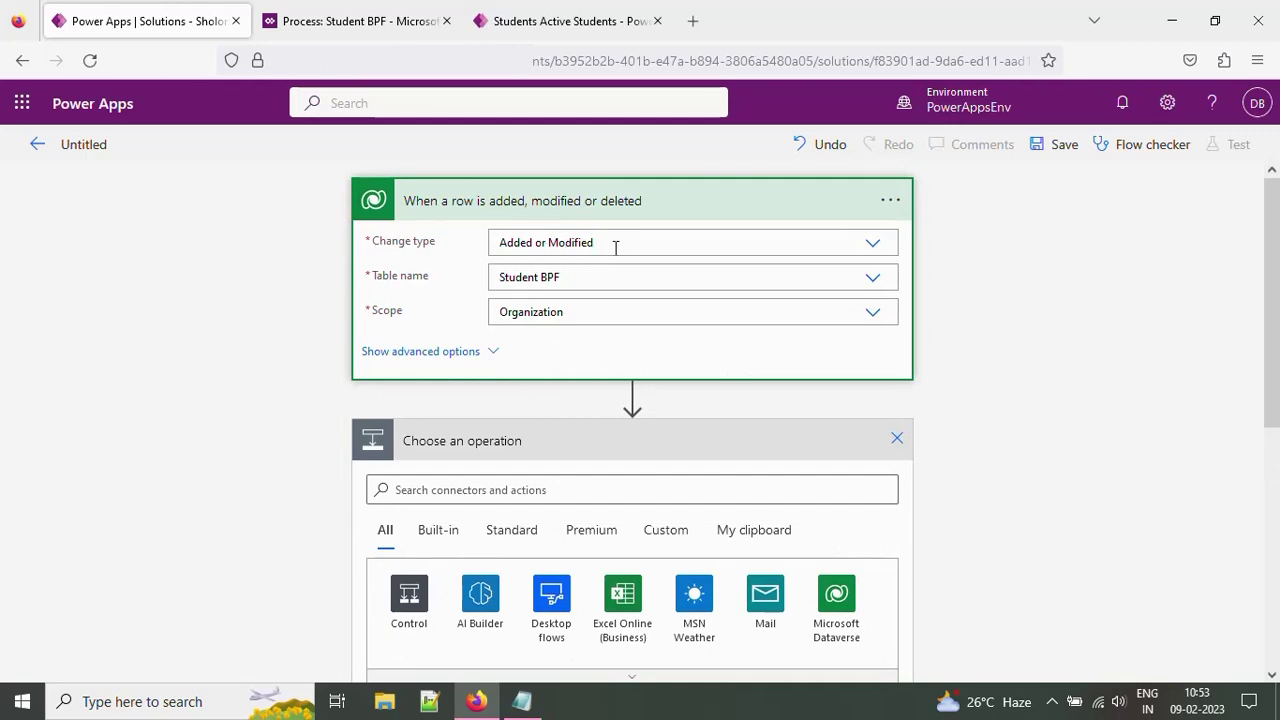
left_click(277, 391)
scroll(653, 450, "down", 2)
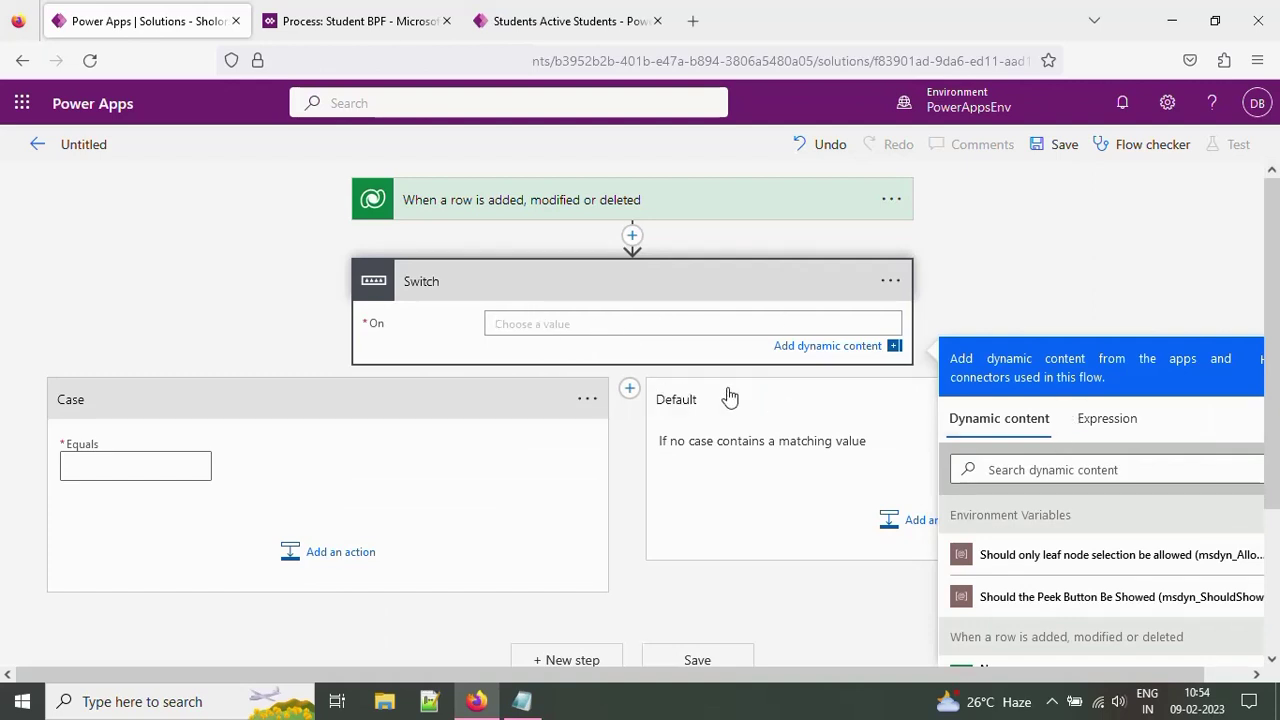
left_click(1027, 470)
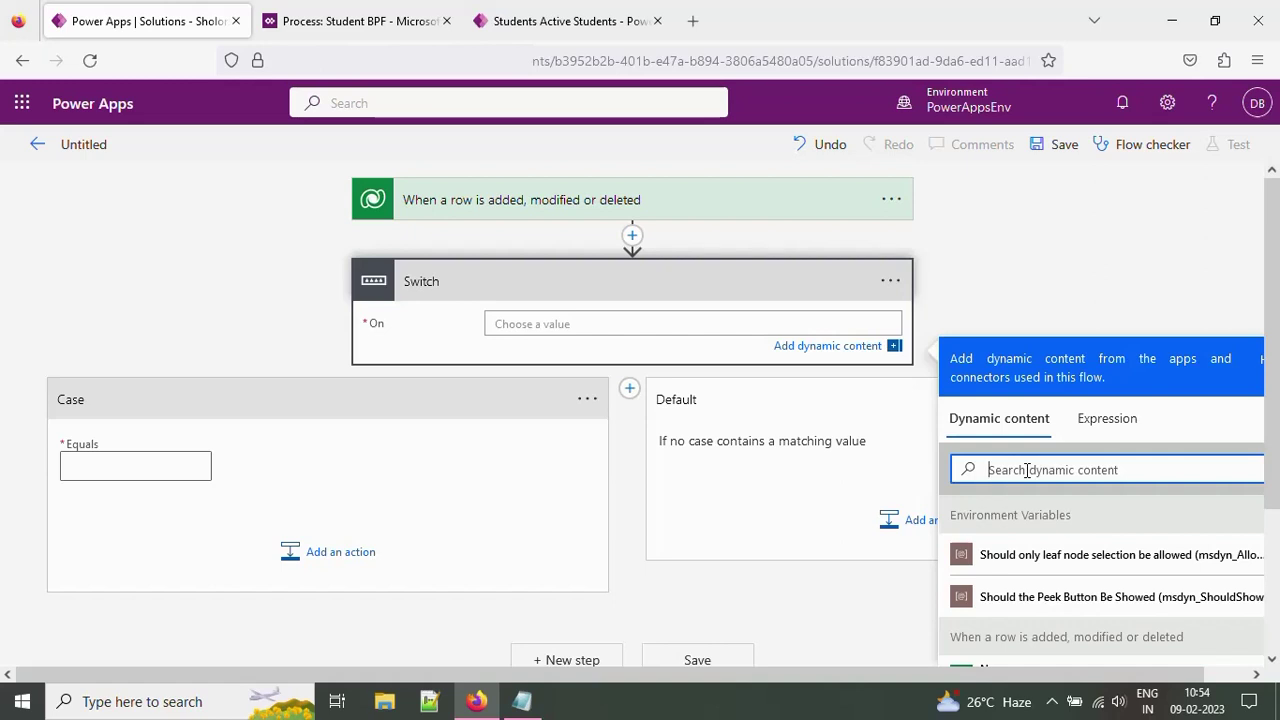
type("Active")
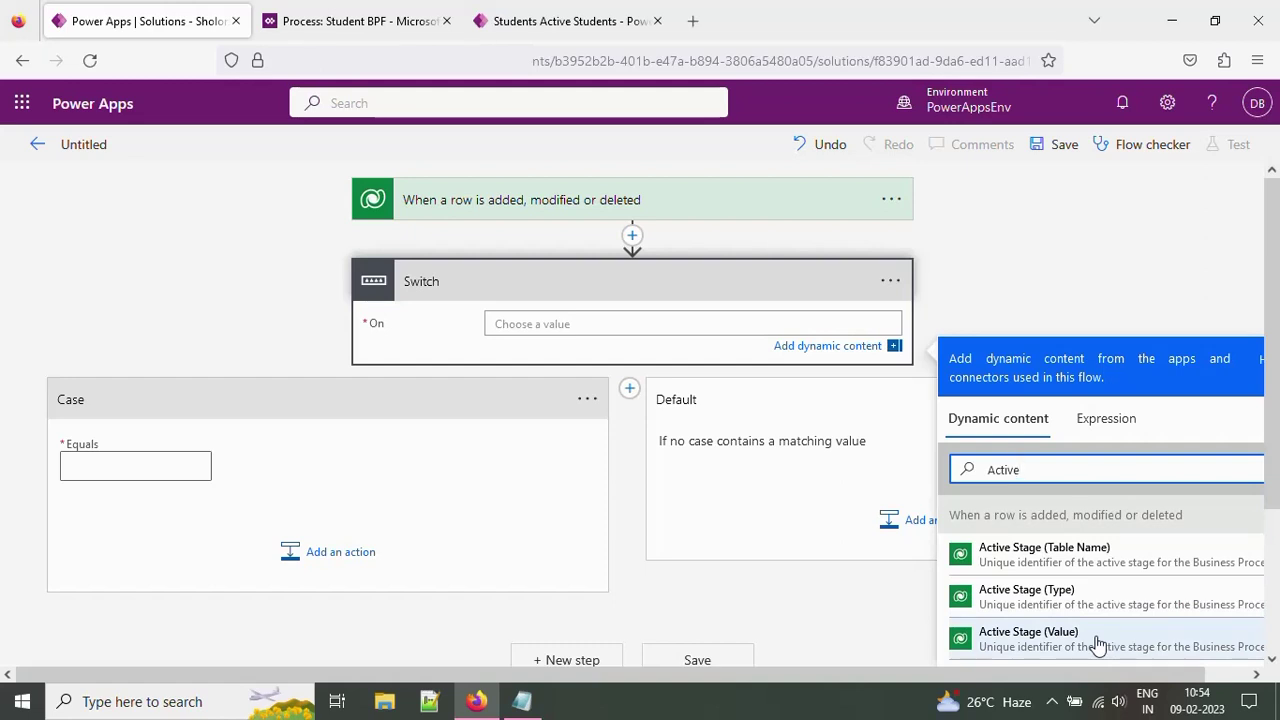
left_click(1097, 636)
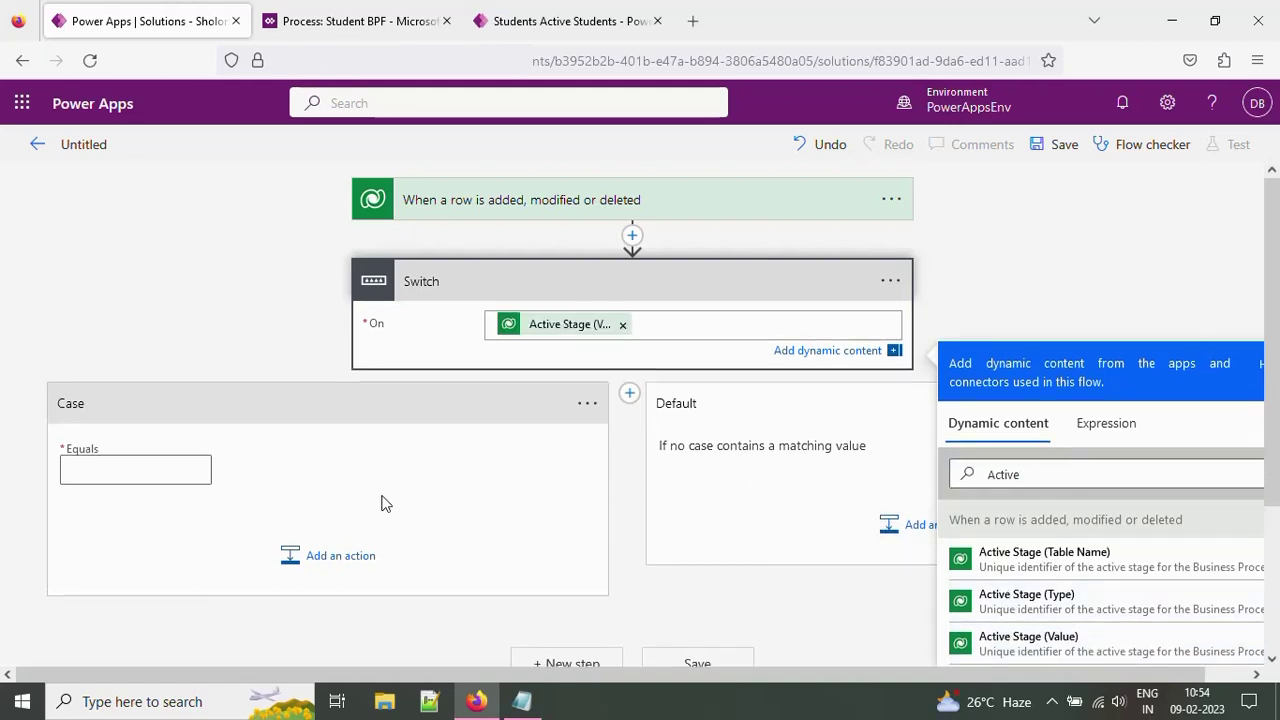
Set the first case to equal the stage ID 5e921c10-b10a-4e5d-84db-23bee8a1e39b copied from Notepad, and add a second case to the Switch
left_click(159, 476)
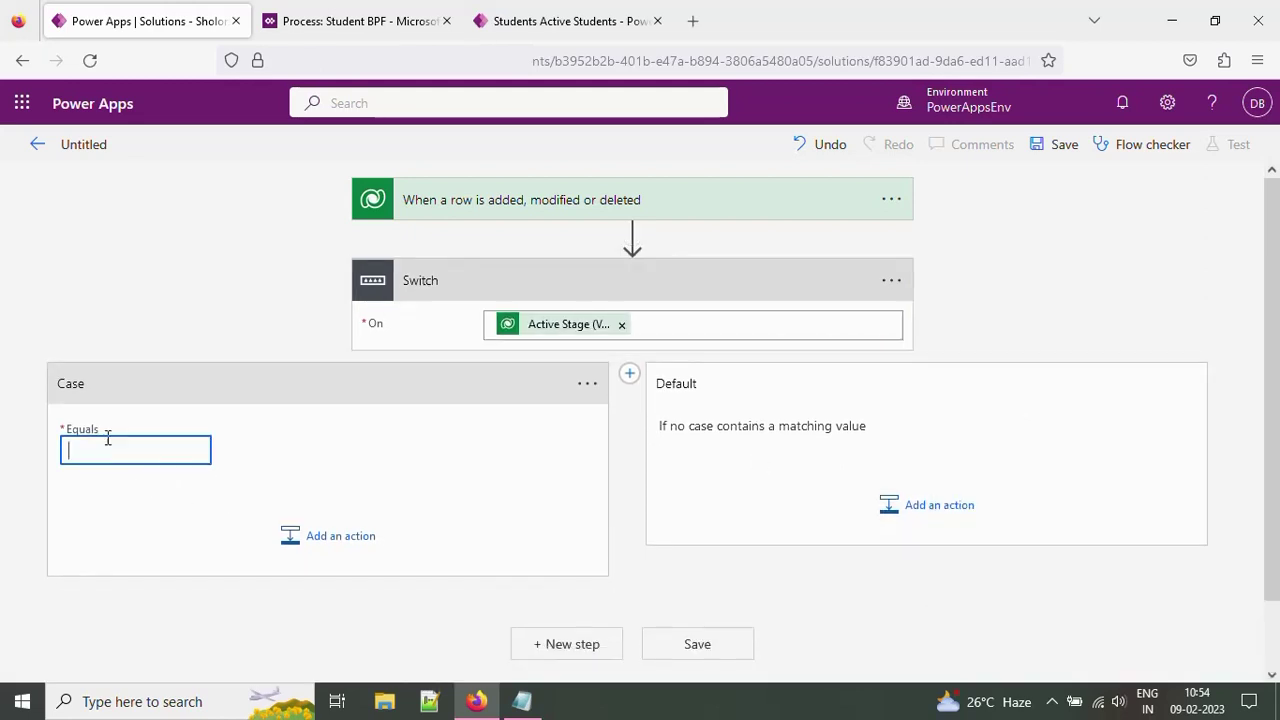
left_click(527, 710)
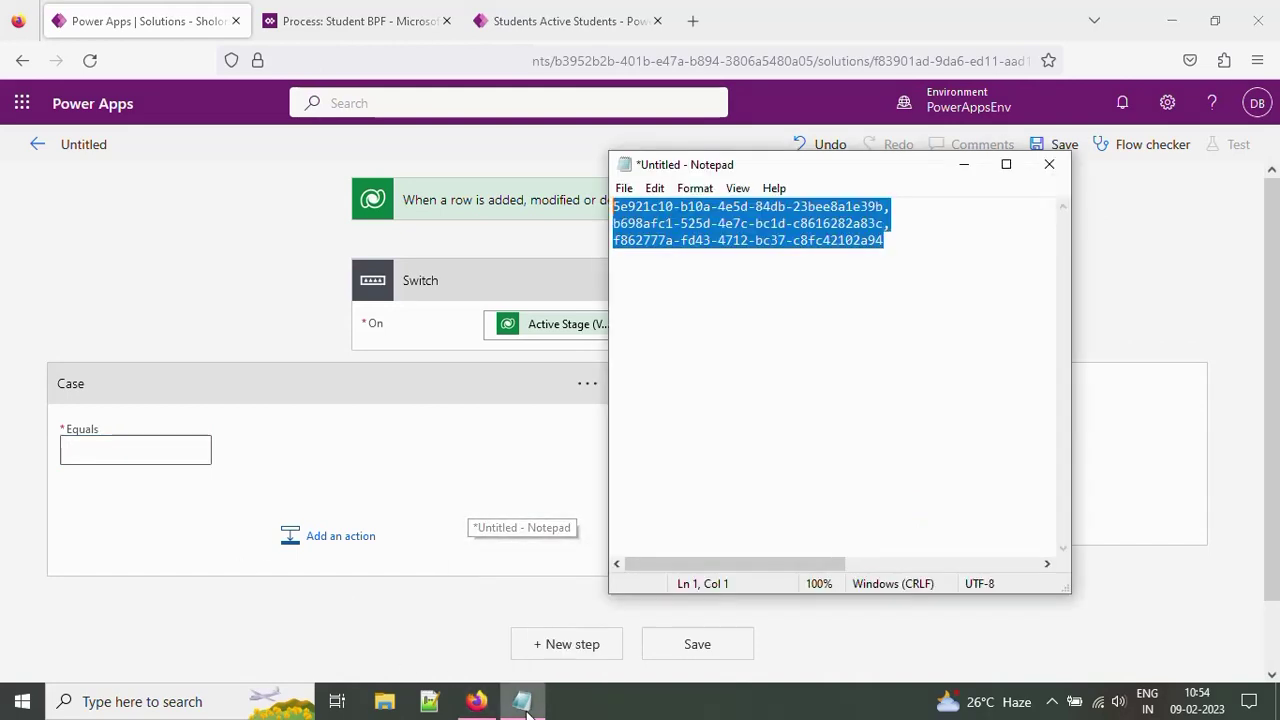
left_click(885, 206)
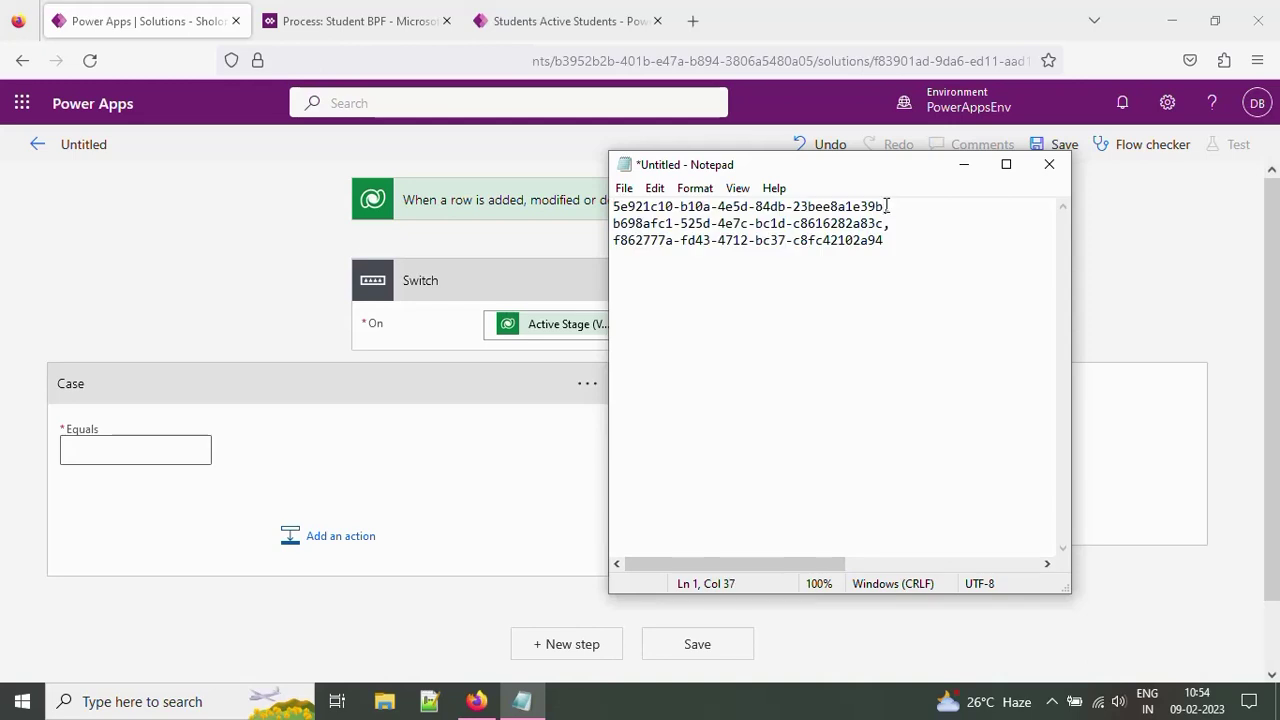
key("shift+Home")
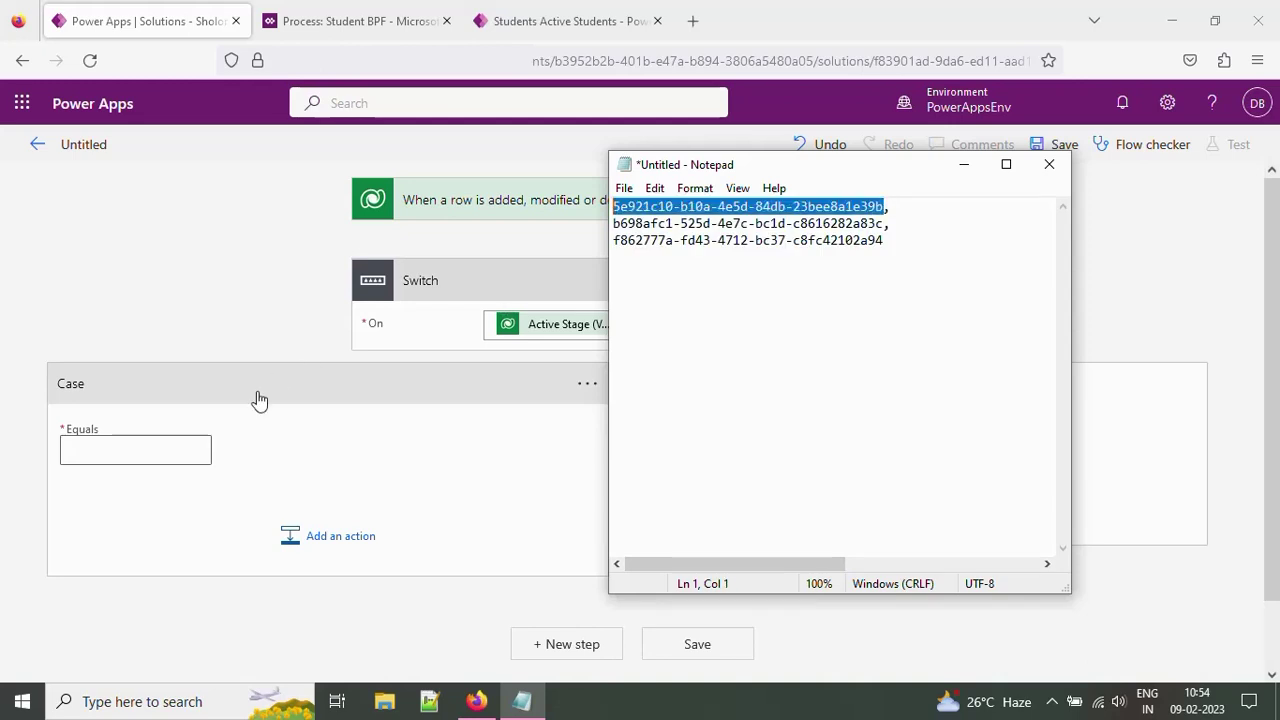
left_click(177, 449)
key("ctrl+v")
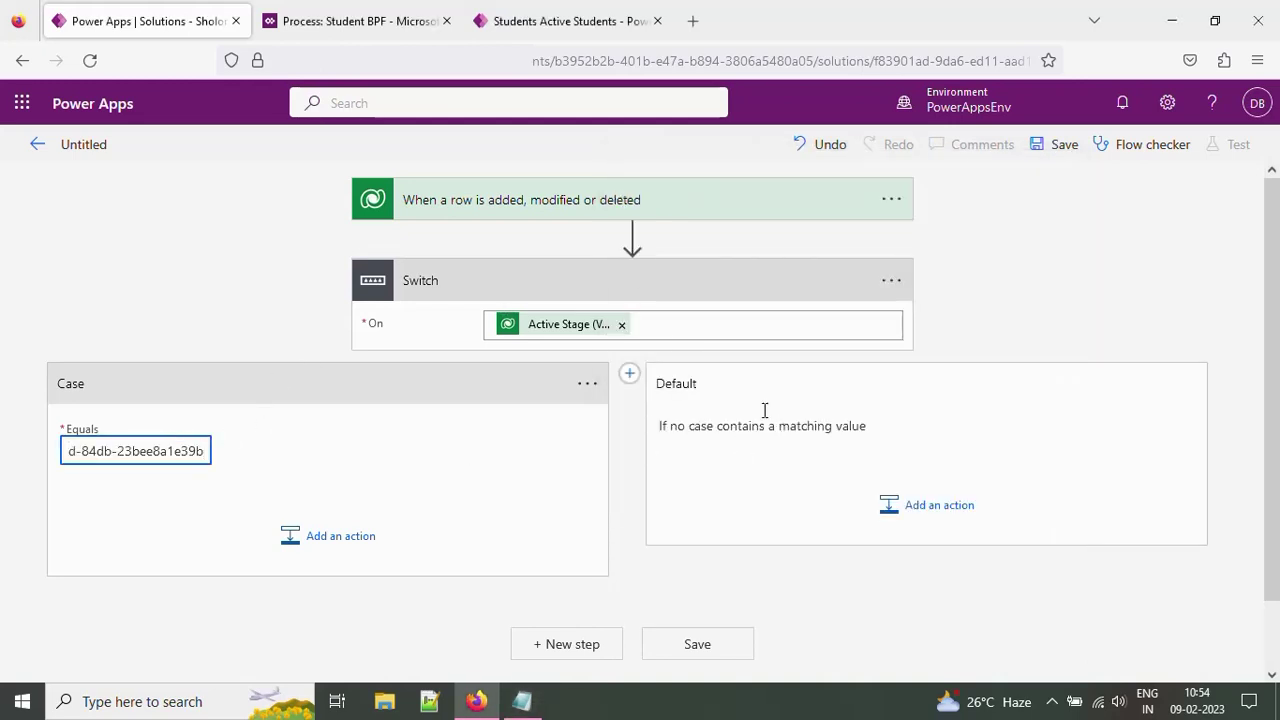
left_click(629, 373)
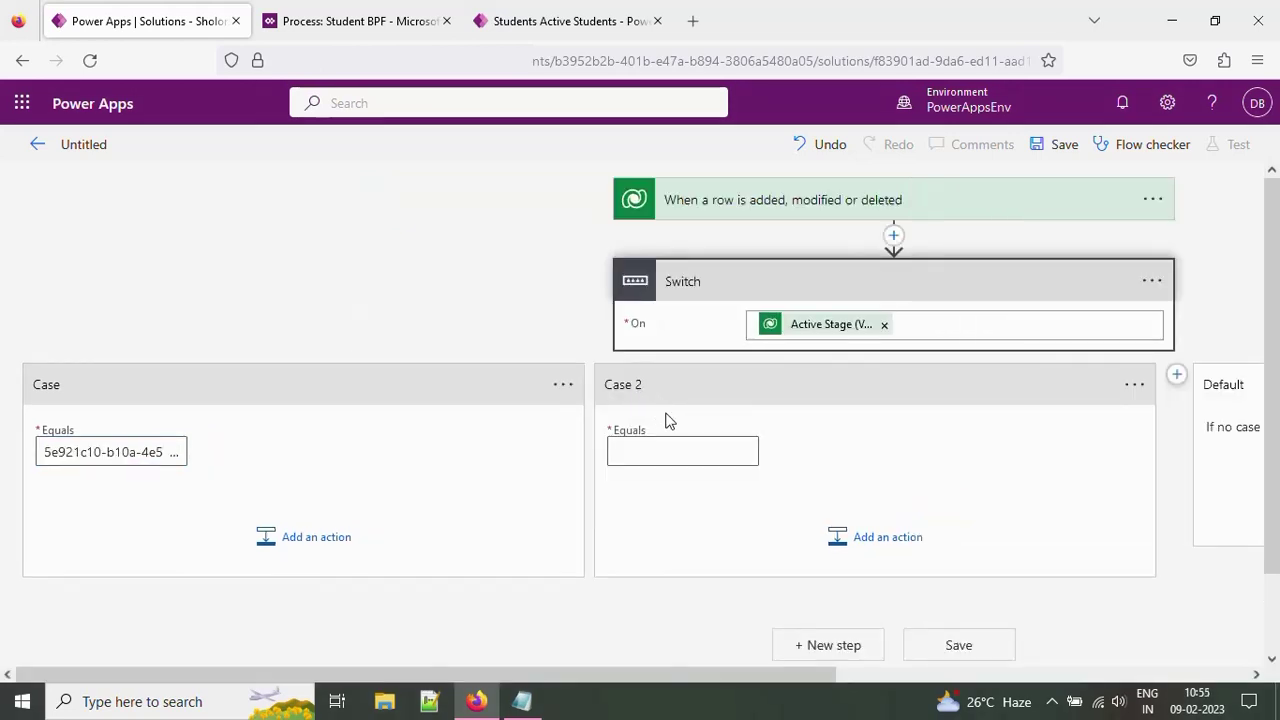
Set Case 2 to equal the stage ID b698afc1-525d-4e7c-bc1d-c8616282a83c copied from the Notepad list
left_click(522, 701)
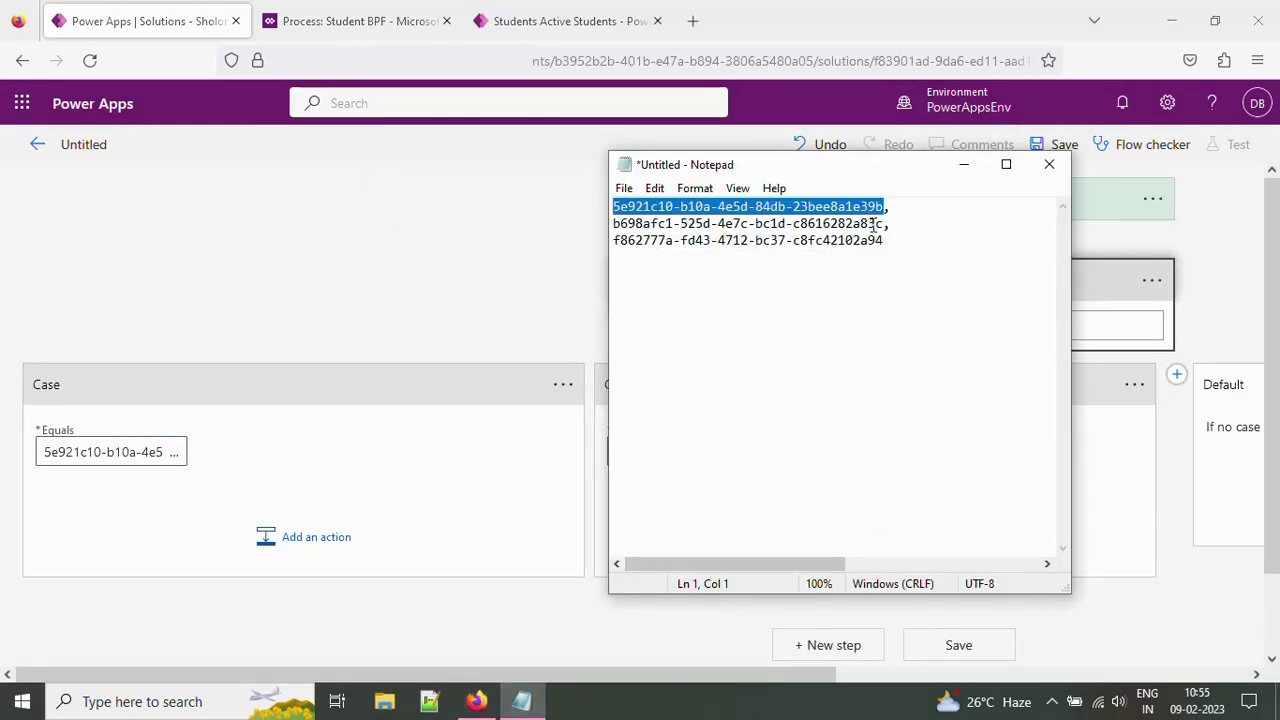
left_click_drag(885, 224, 604, 226)
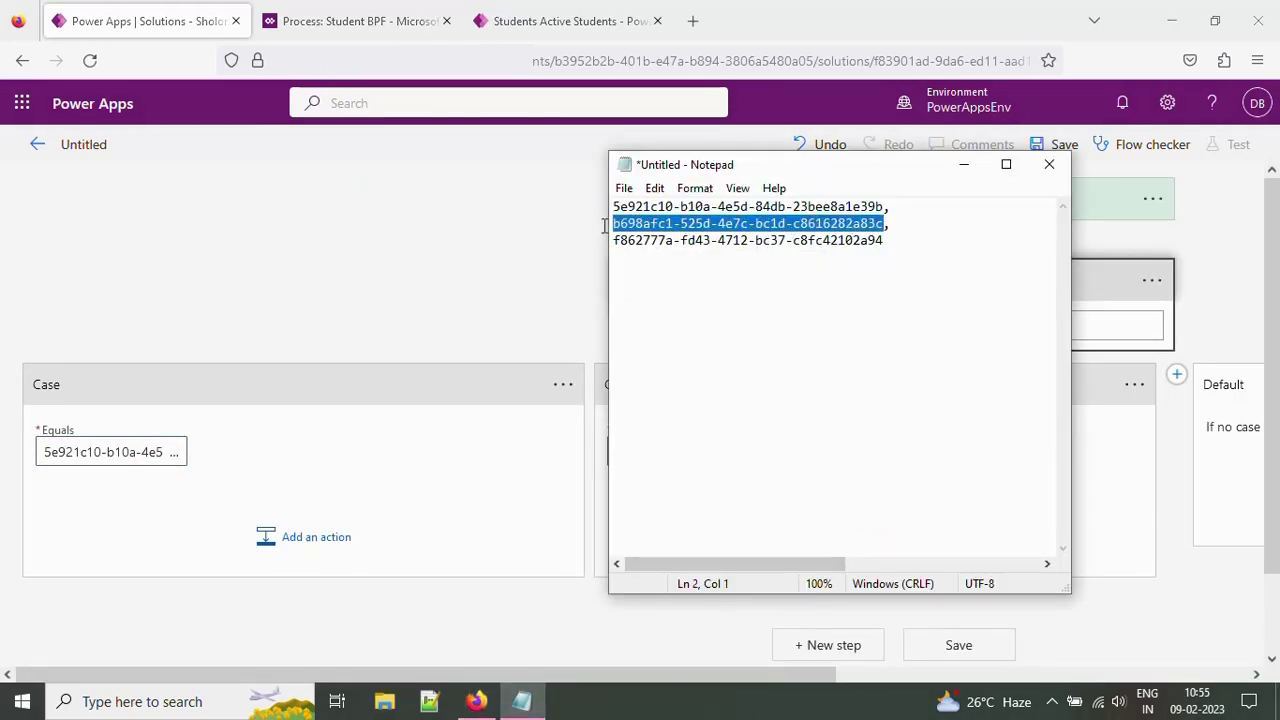
key("ctrl+c")
left_click(566, 463)
left_click(671, 452)
key("ctrl+v")
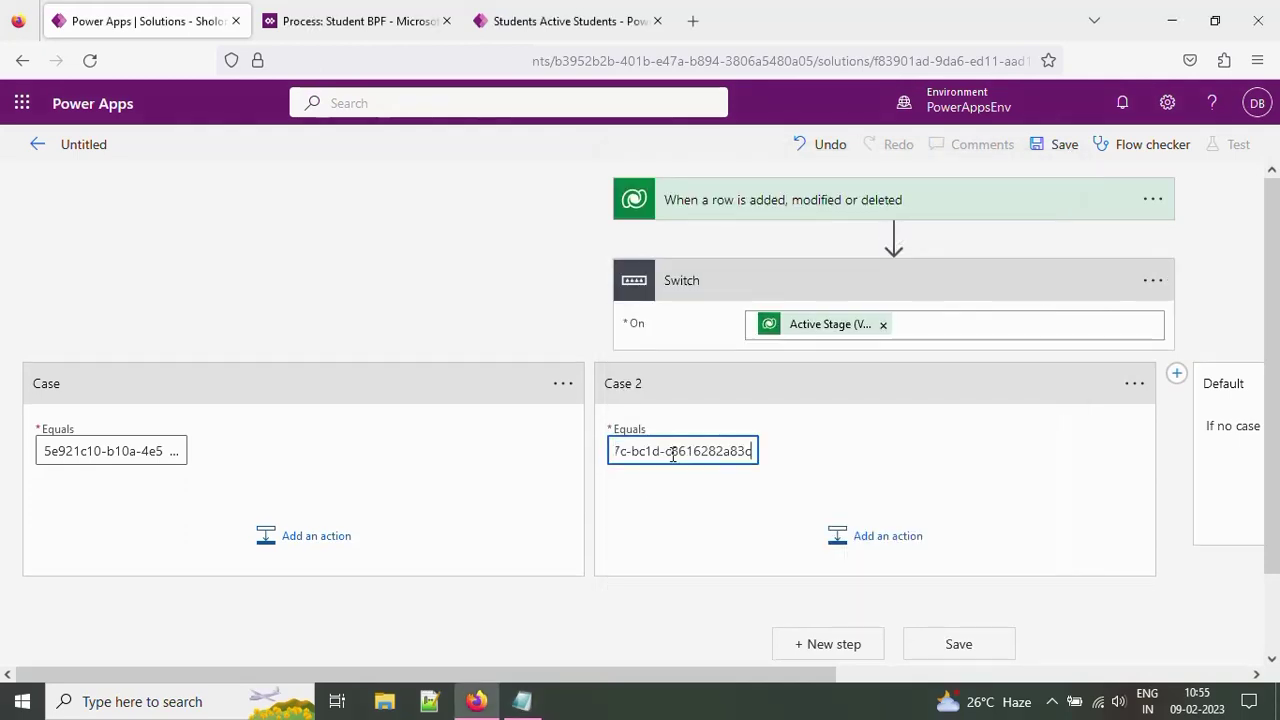
Add a third case to the Switch and make it equal the stage ID f862777a-fd43-4712-bc37-c8fc42102a94 copied from Notepad
left_click(1176, 373)
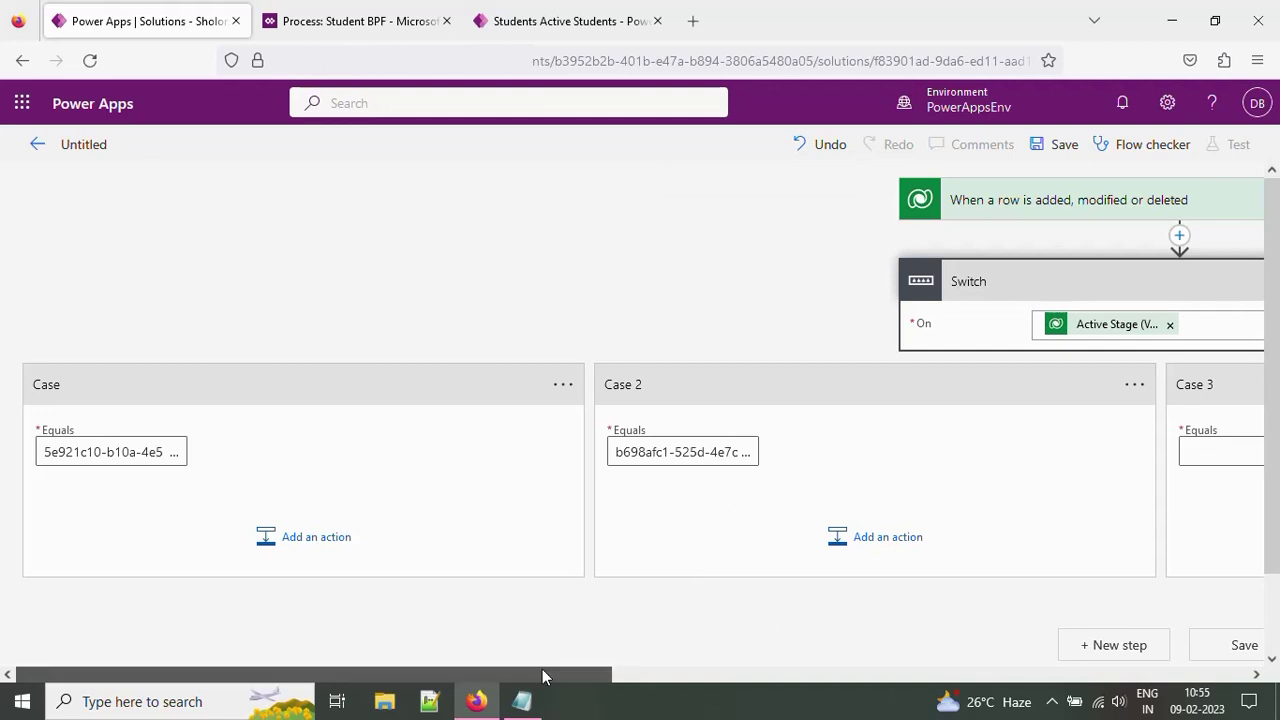
left_click_drag(551, 668, 691, 669)
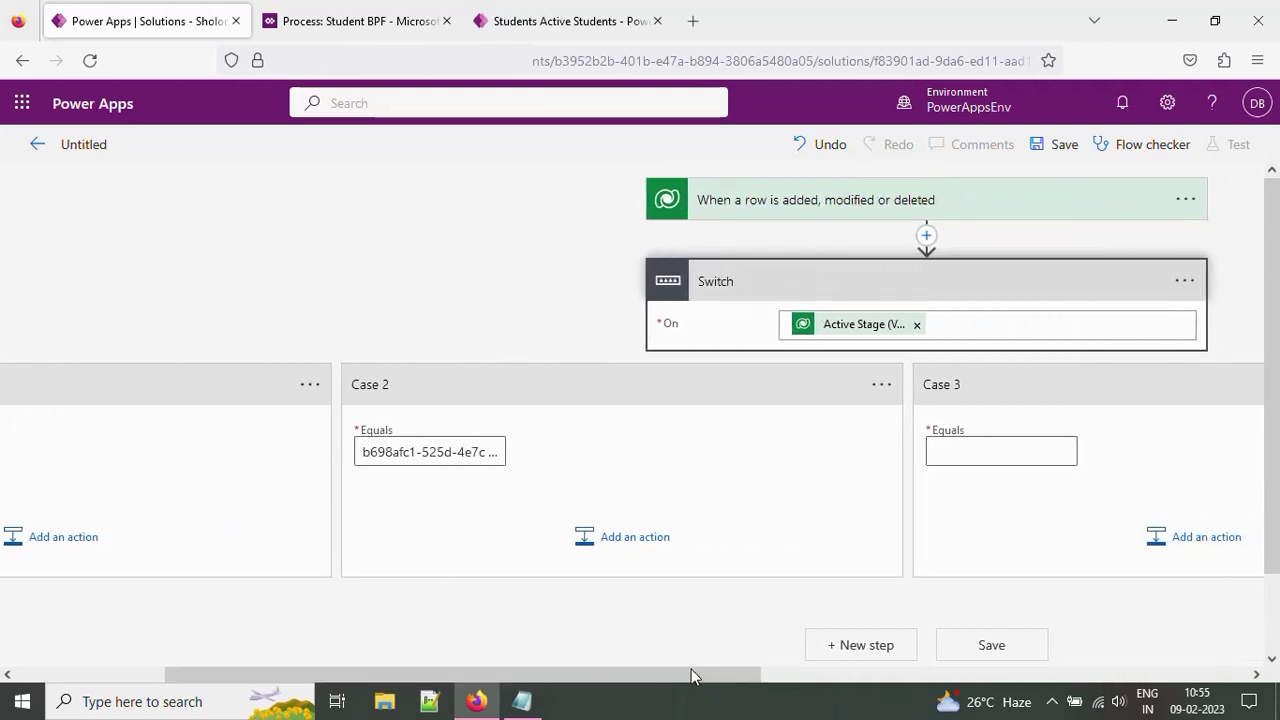
left_click(527, 707)
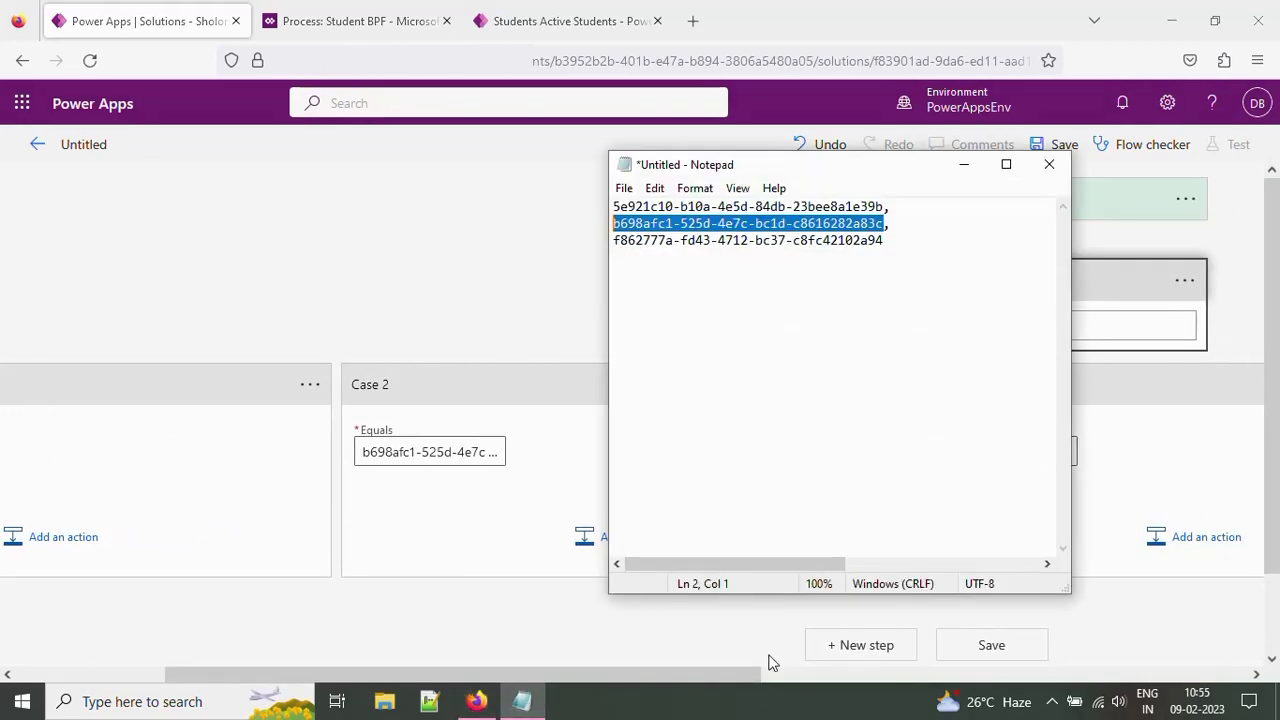
left_click(898, 245)
left_click_drag(898, 245, 601, 245)
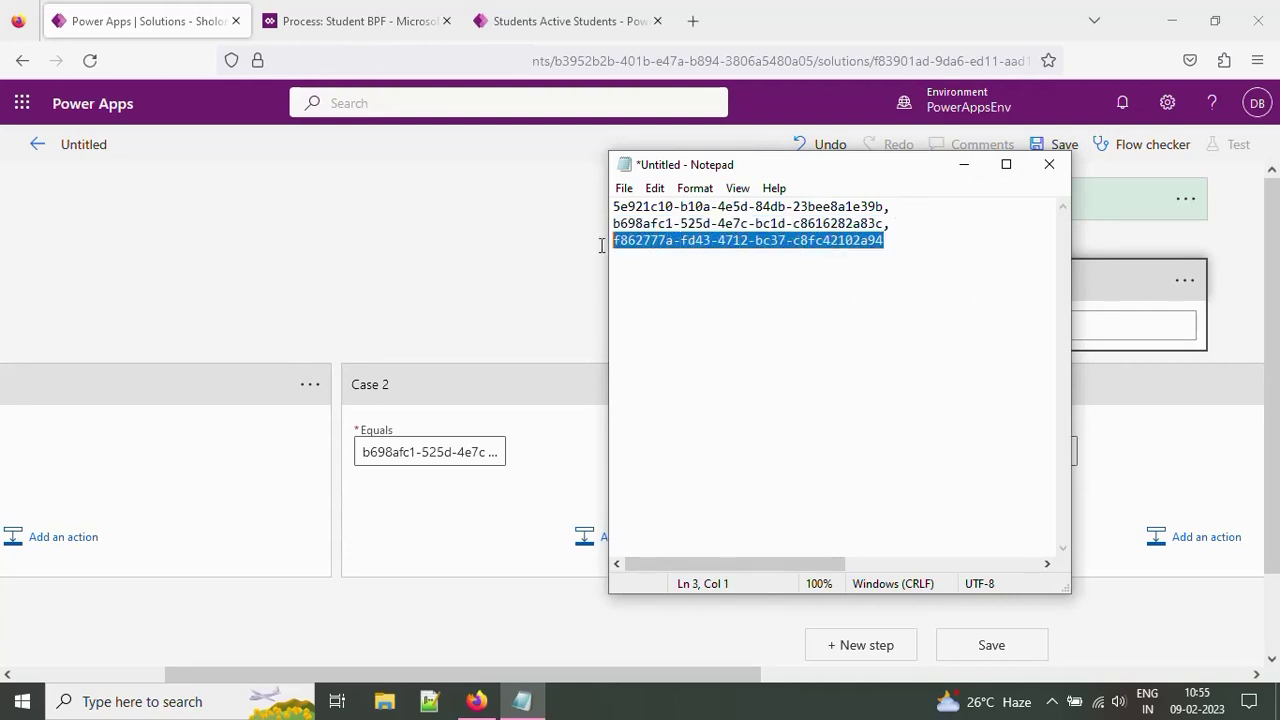
left_click(543, 402)
left_click(515, 395)
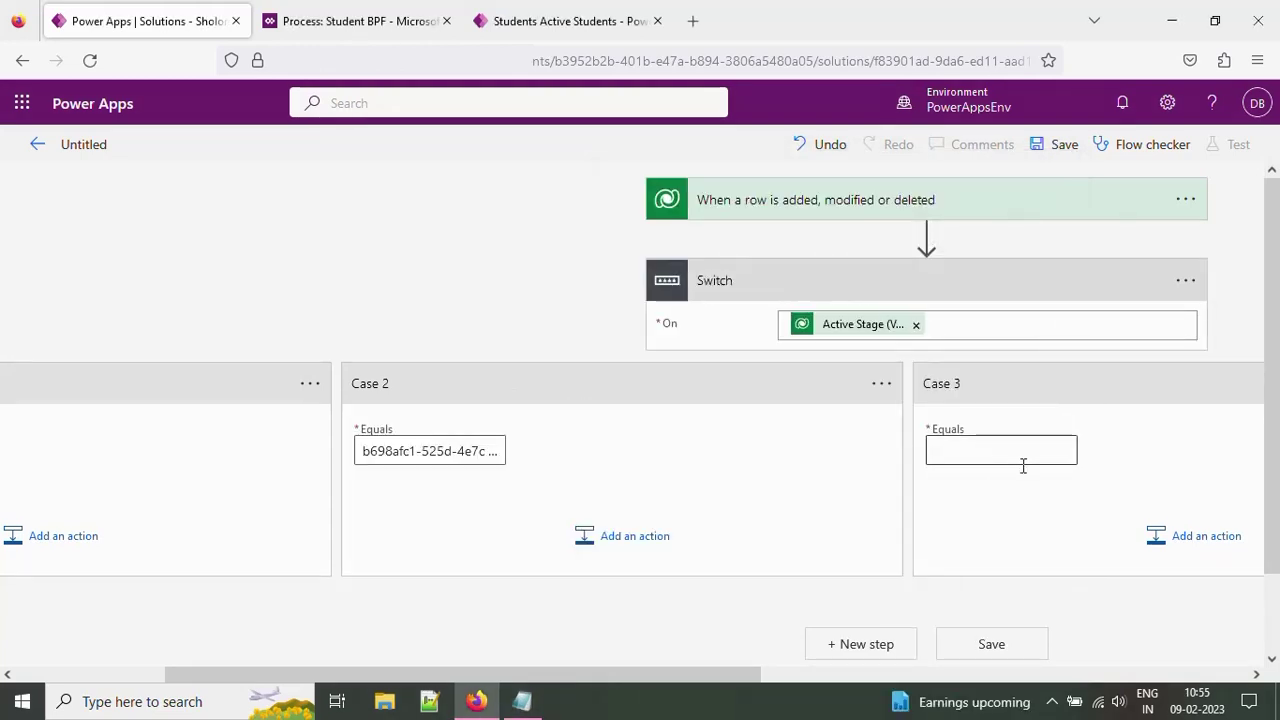
left_click(1007, 452)
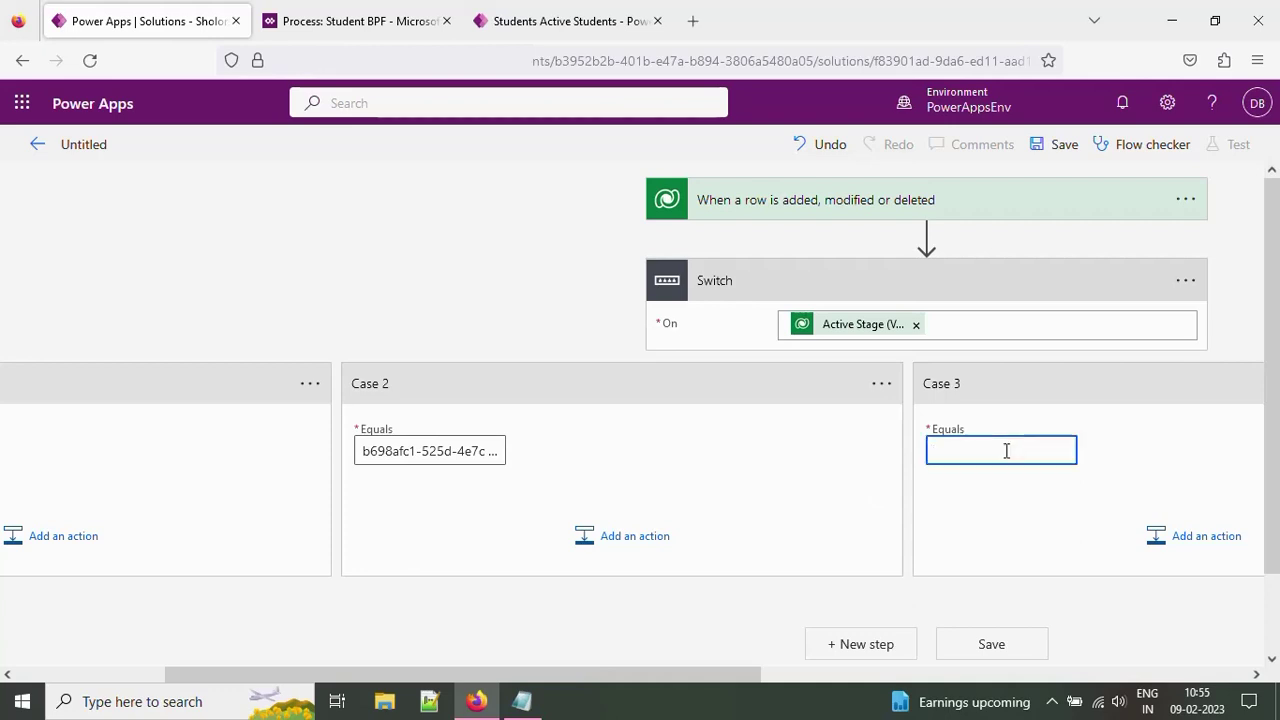
key("ctrl+v")
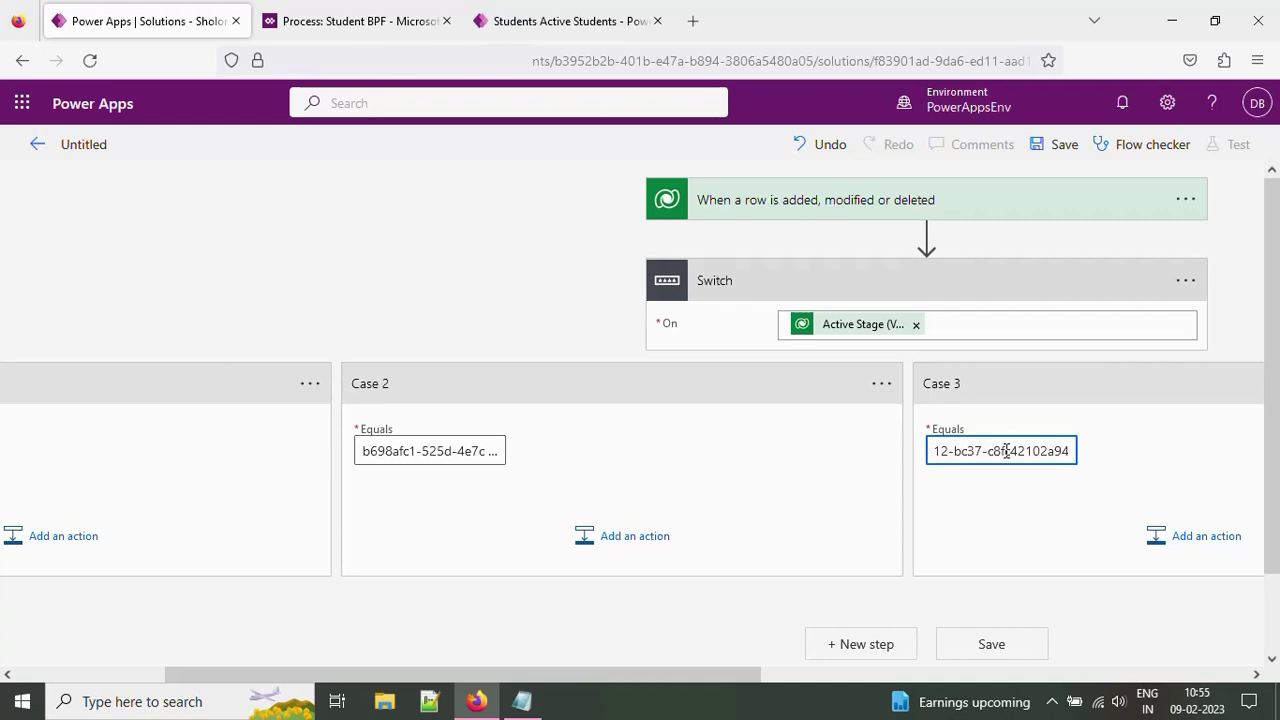
Add the Microsoft Dataverse action "Add a new row" to the first case of the Switch
left_click_drag(727, 671, 423, 651)
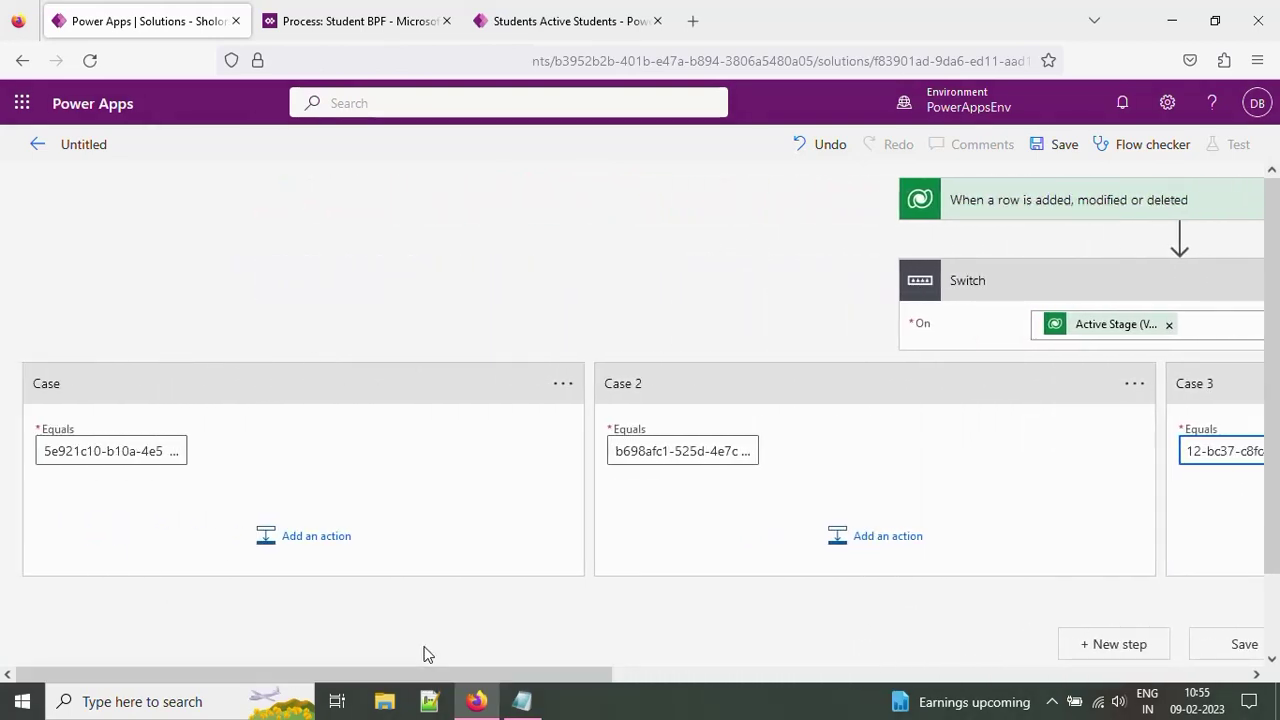
left_click(298, 540)
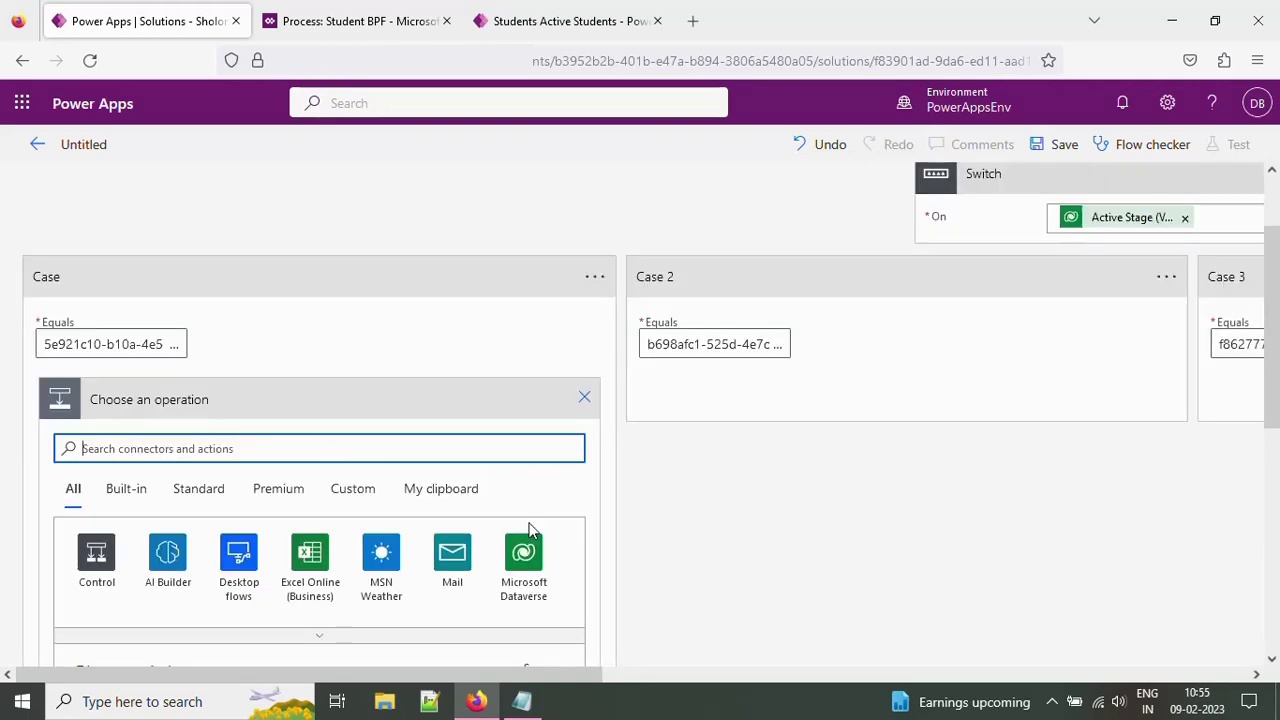
left_click(531, 586)
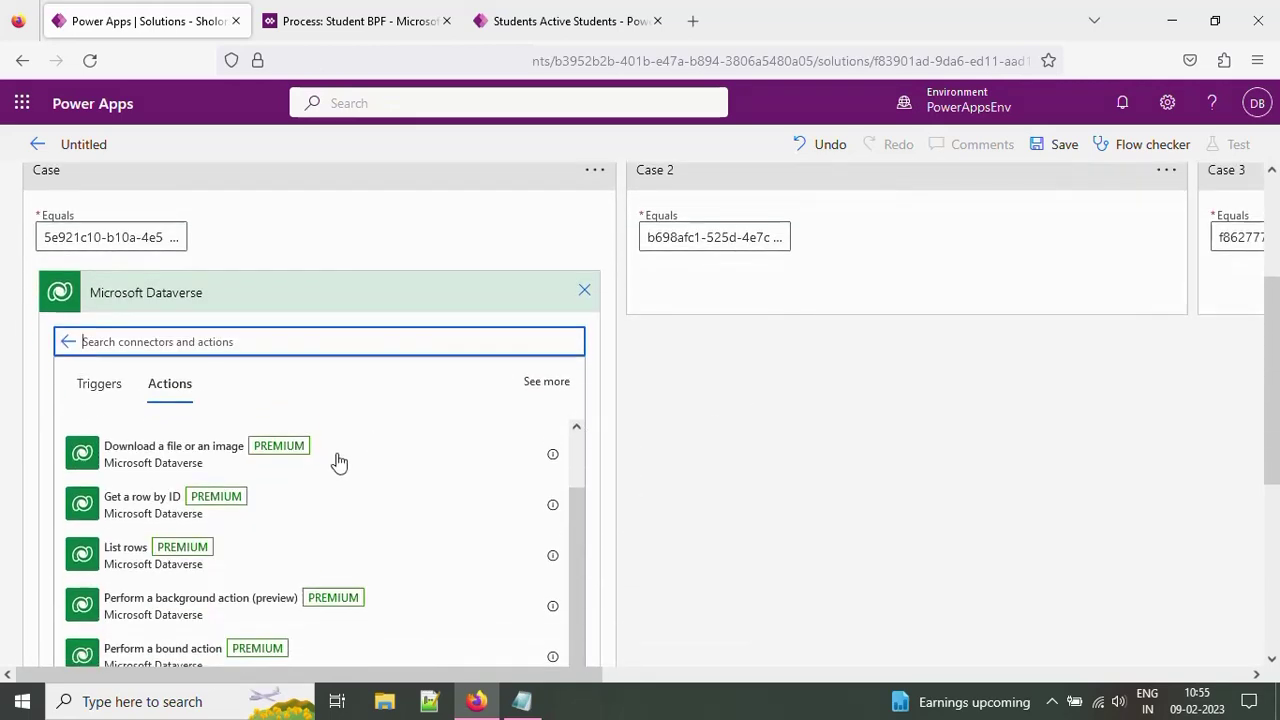
scroll(330, 480, "up", 3)
left_click(245, 548)
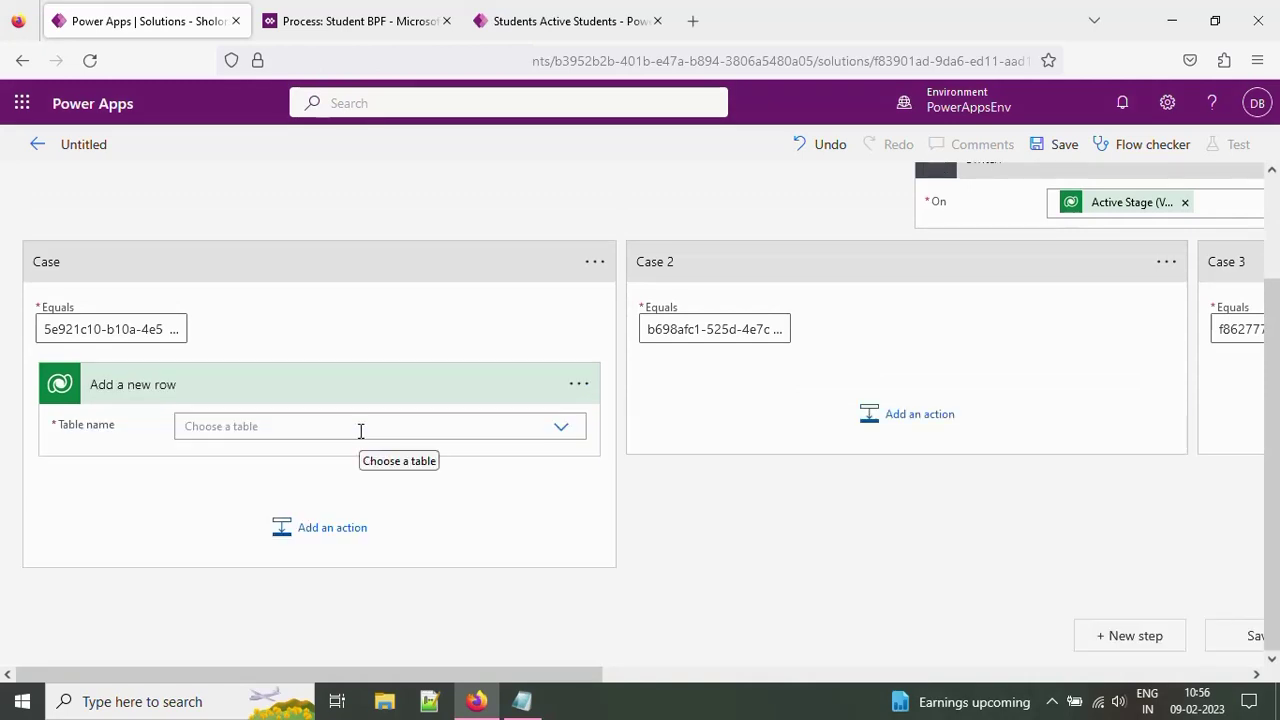
Configure the first case's new row action with table Notes and title "Student Details Capture"
left_click(361, 427)
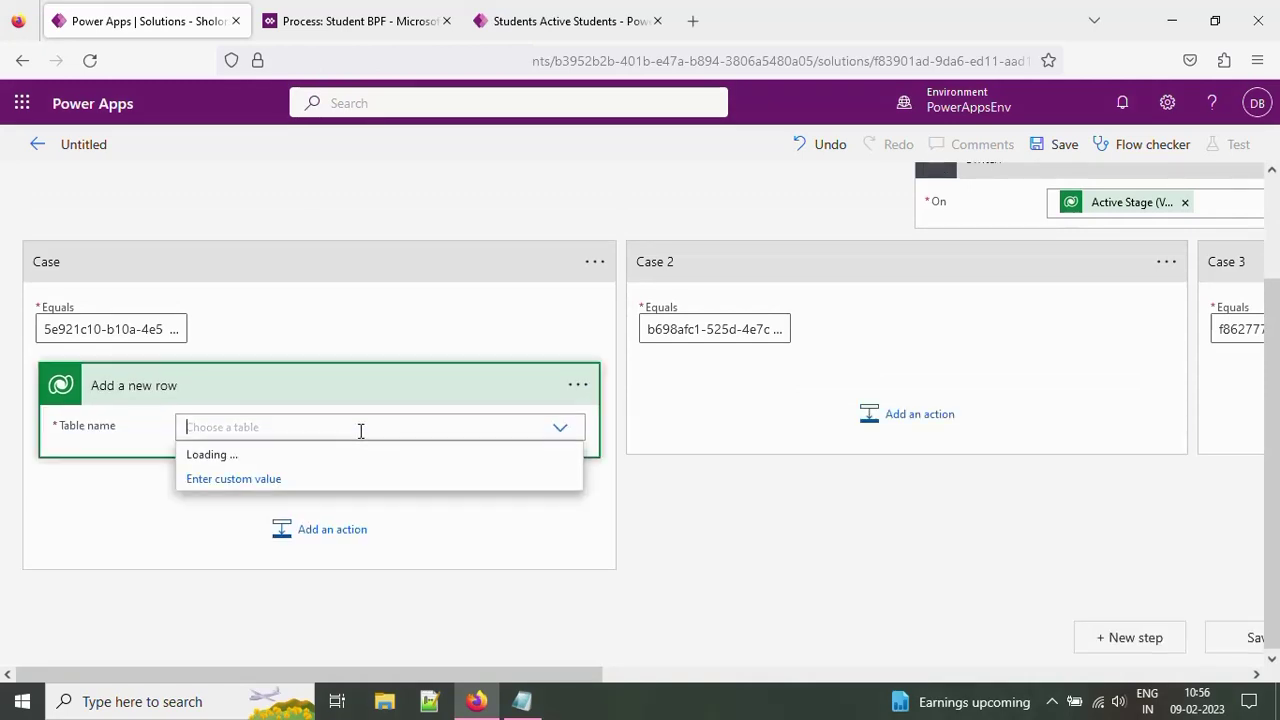
left_click(245, 369)
type("Stud")
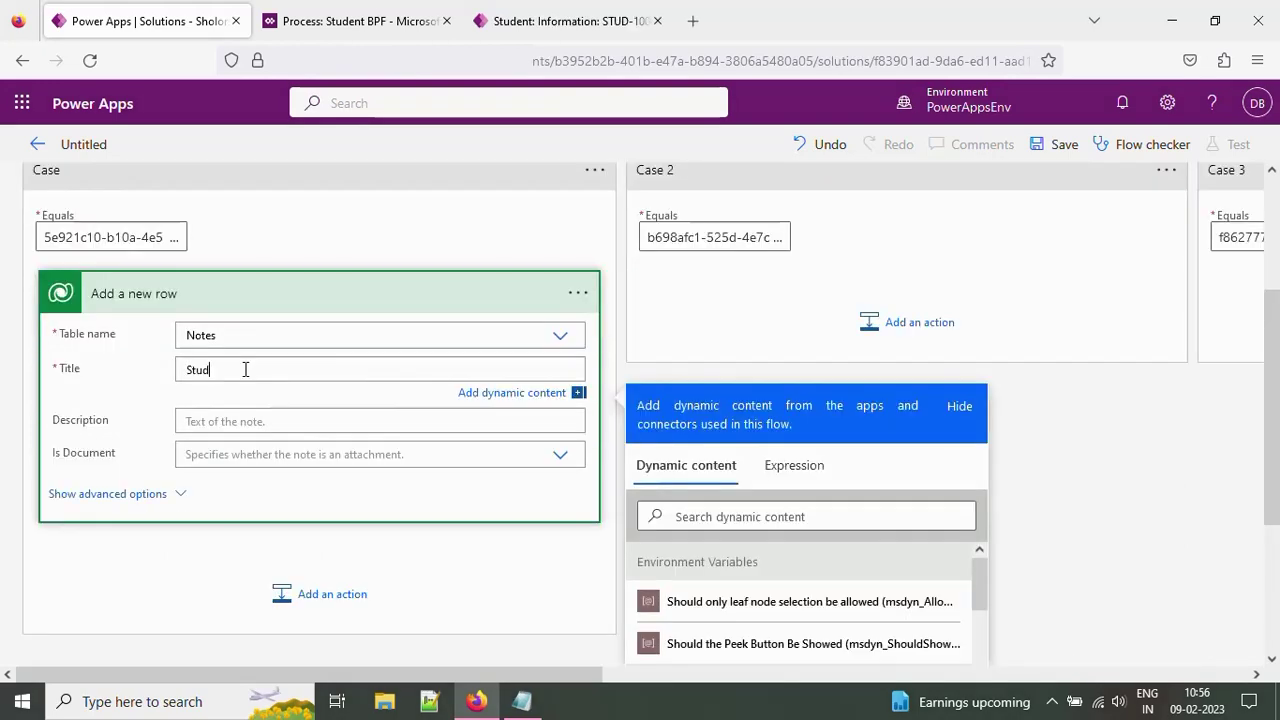
type("en")
key("BackSpace")
type("en")
left_click(222, 569)
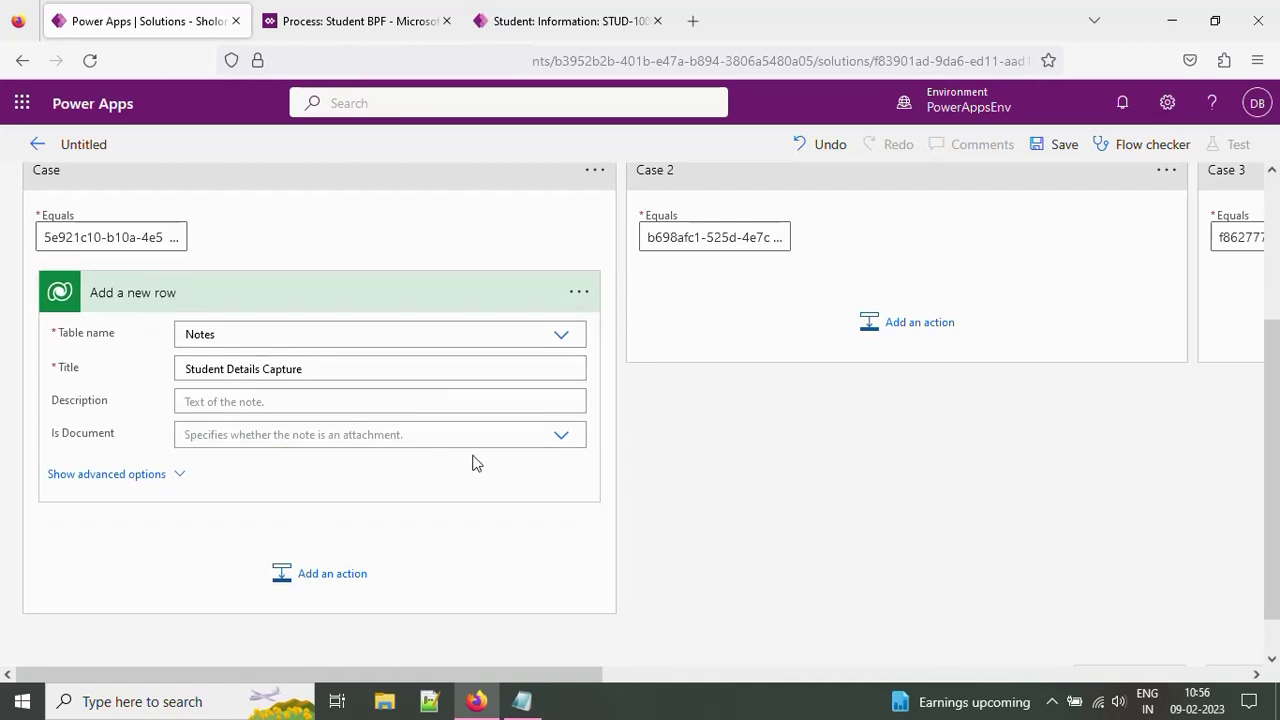
Add a Dataverse "Add a new row" action to Case 2 with table Notes and title "Parent Details Capture"
left_click(895, 333)
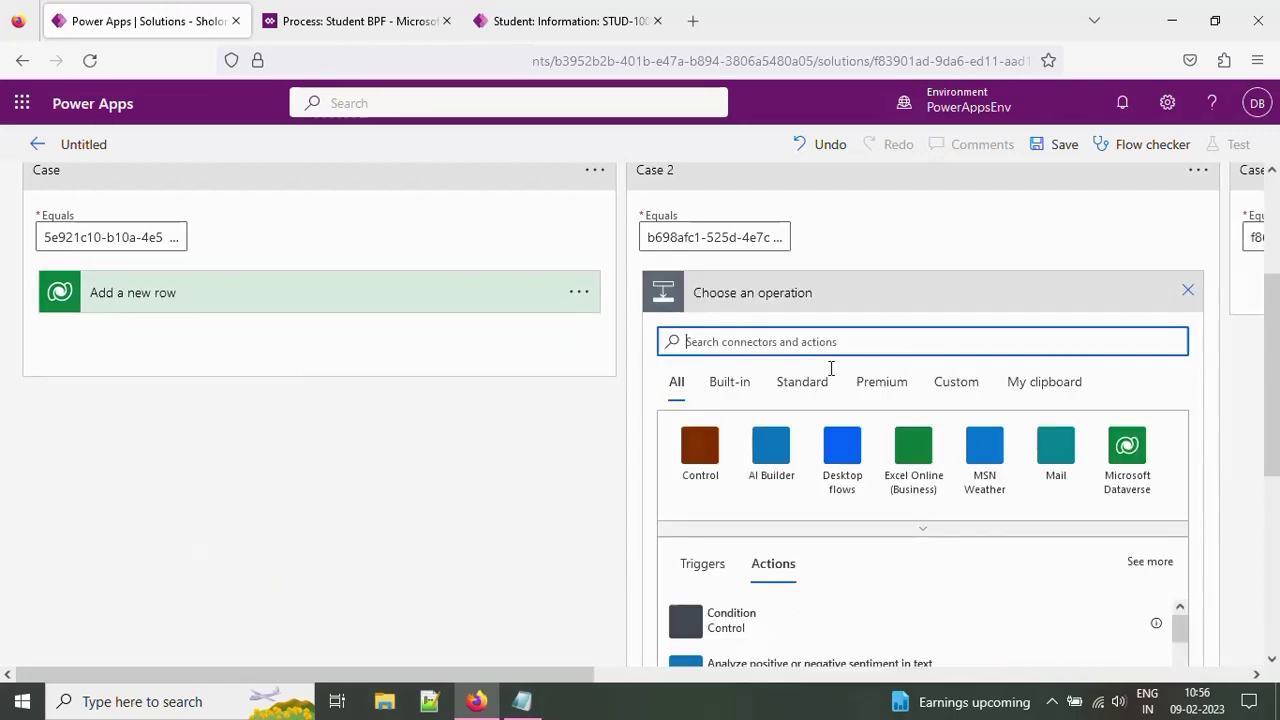
left_click(1115, 468)
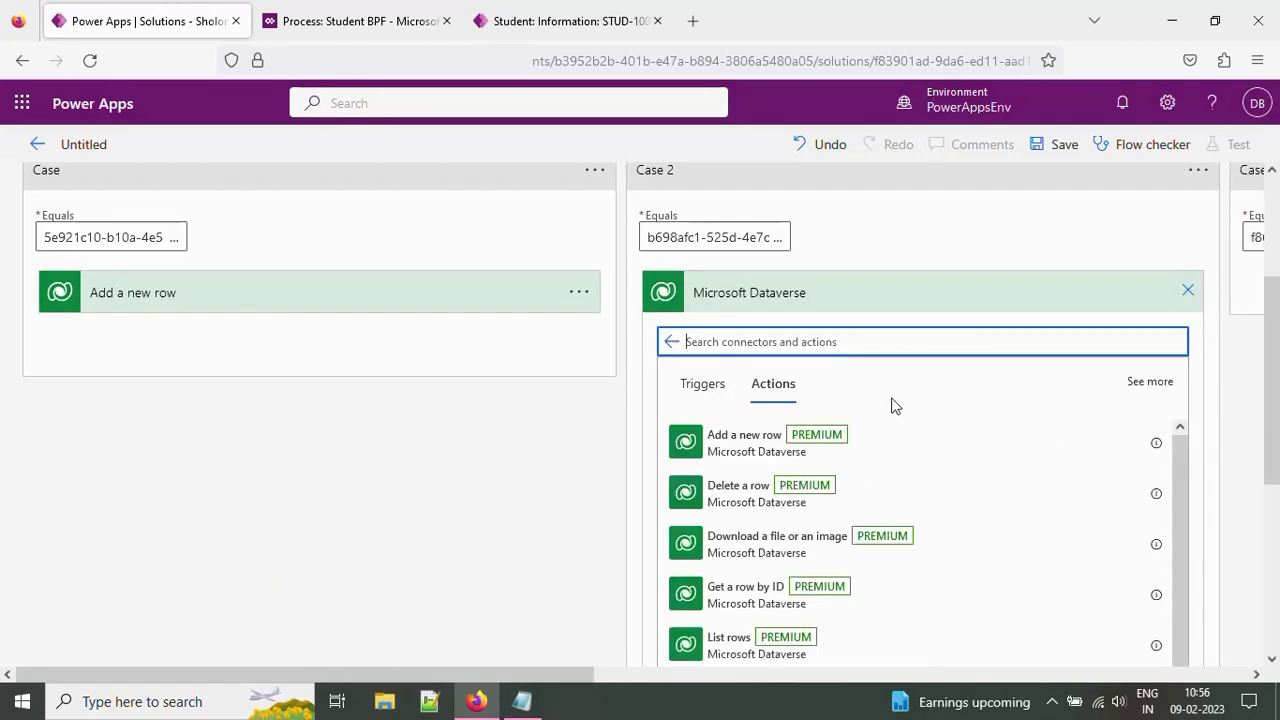
left_click(770, 440)
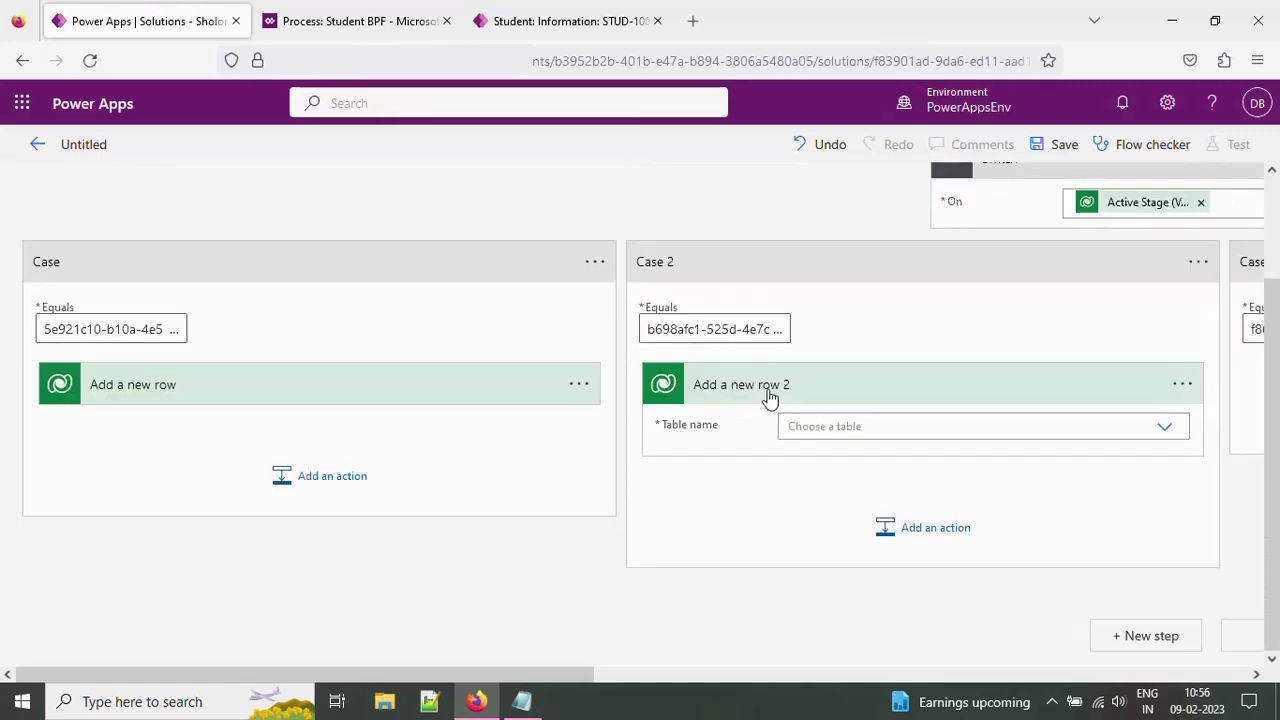
left_click(835, 425)
type("notes")
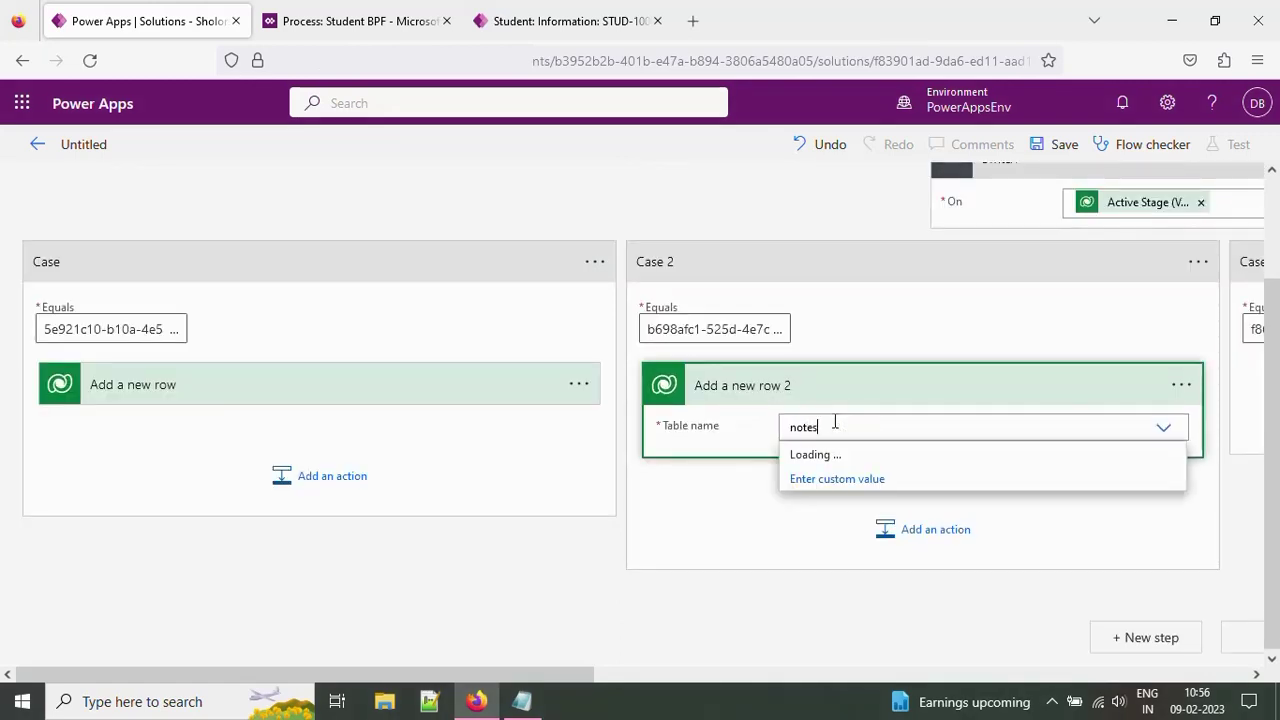
left_click(825, 455)
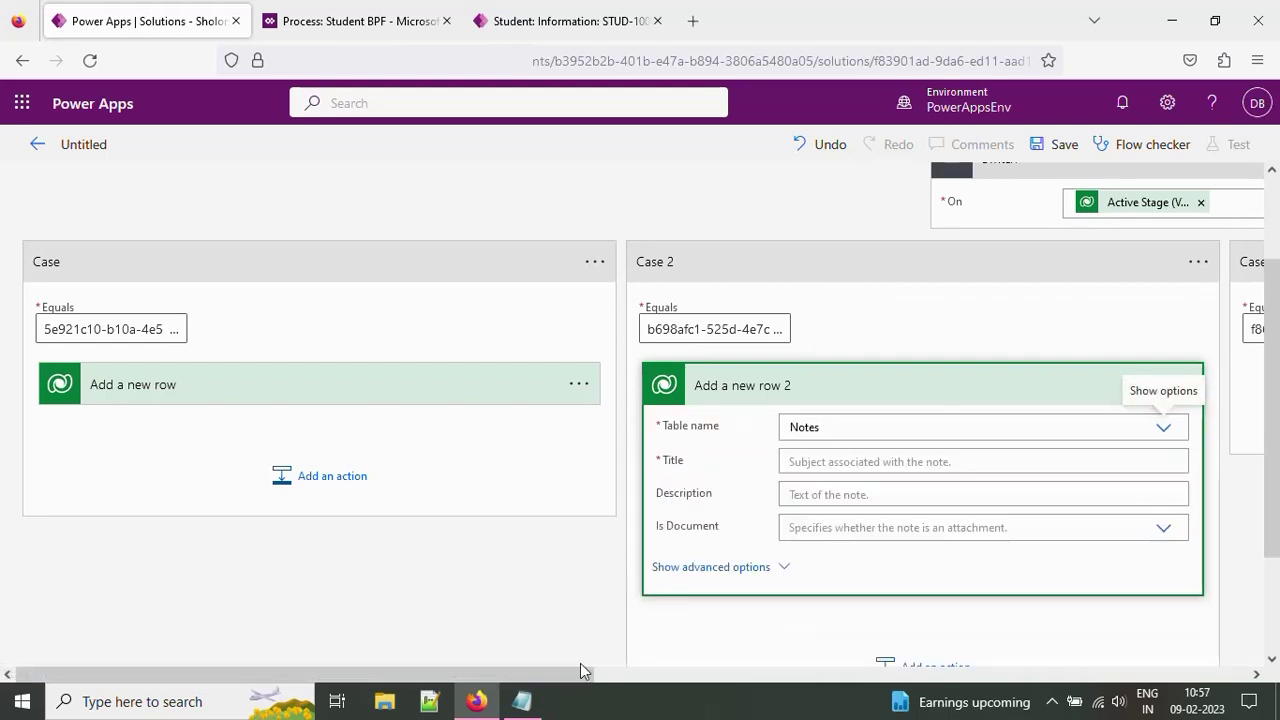
left_click(855, 463)
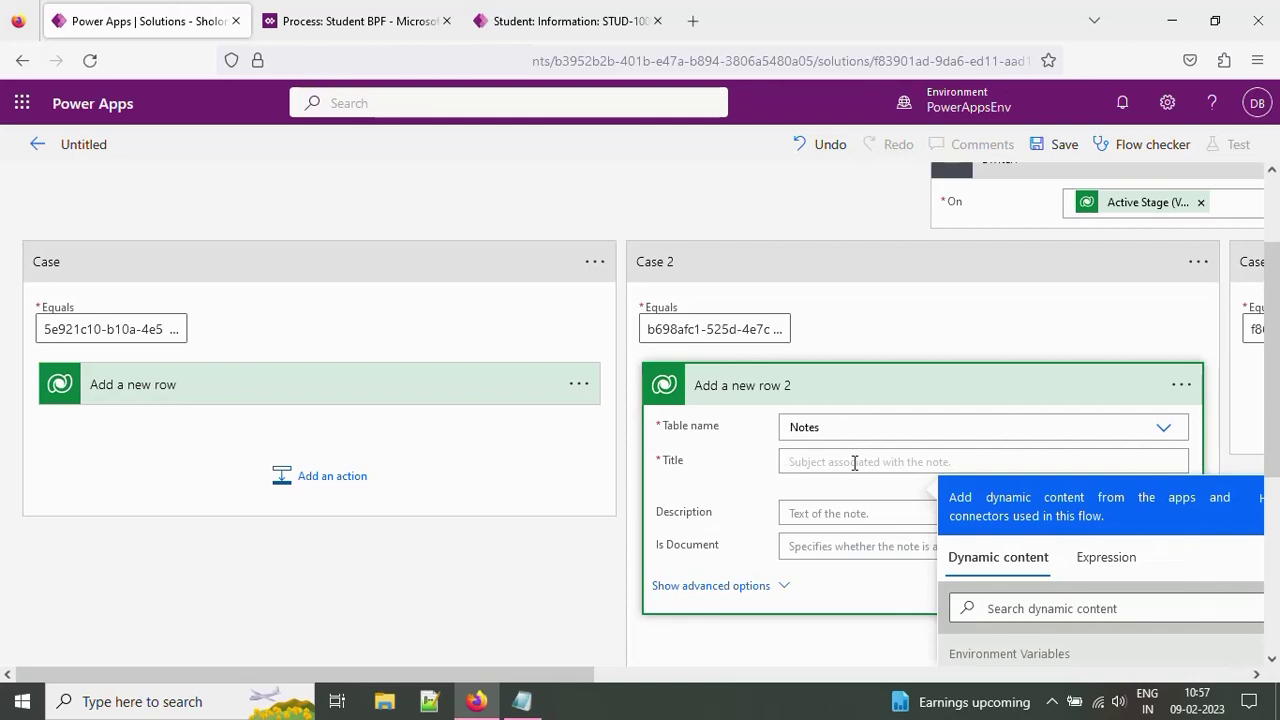
type("Parent Details Capture")
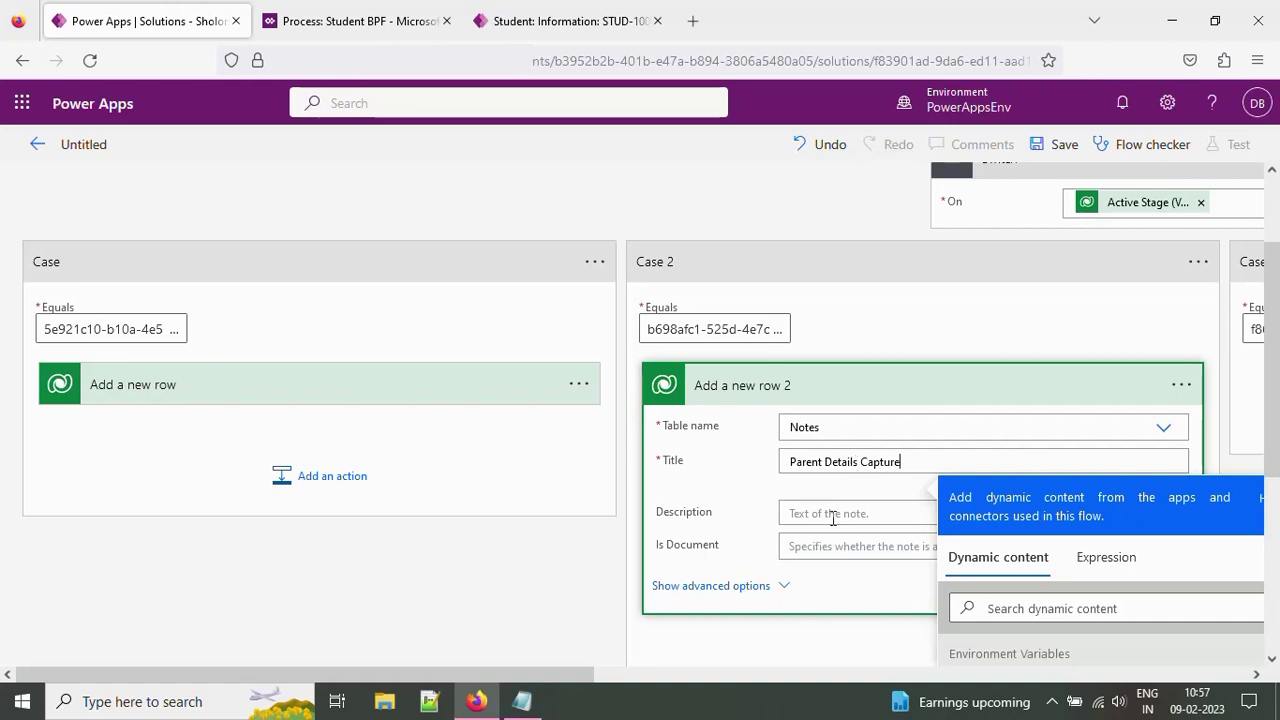
Add the Microsoft Dataverse action "Add a new row" to Case 3 of the Switch
left_click_drag(530, 676, 832, 666)
left_click(877, 423)
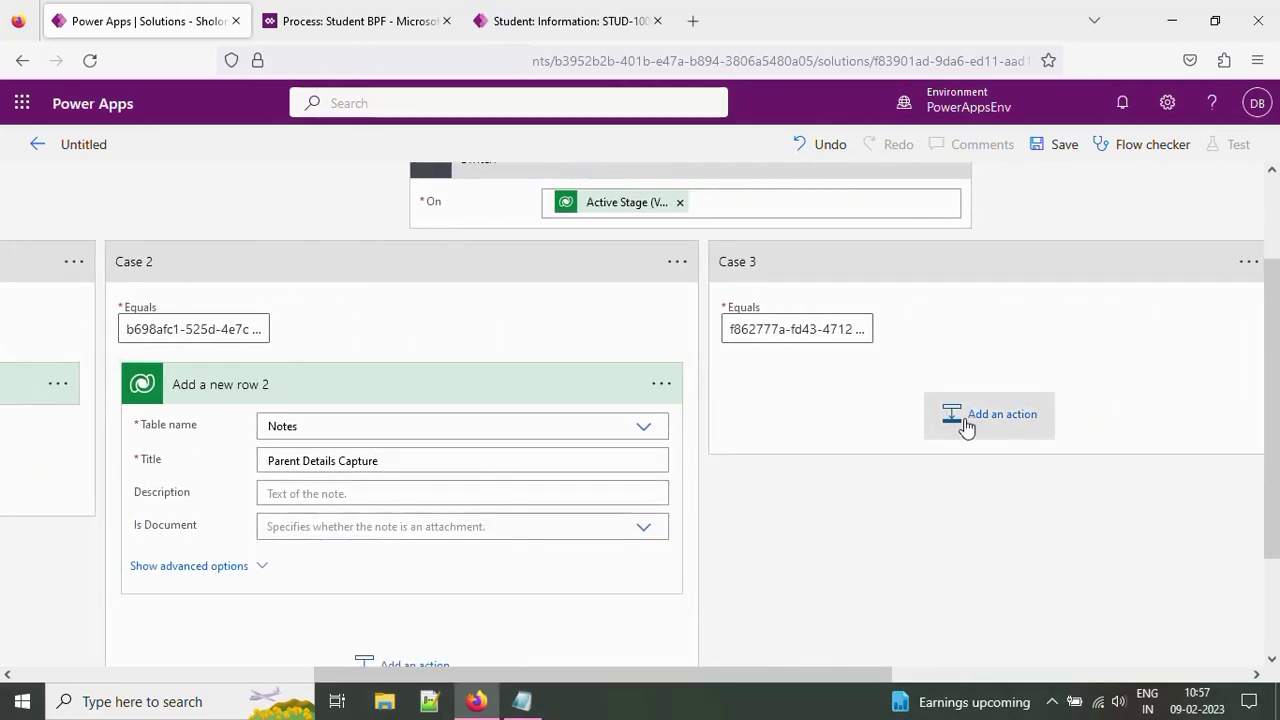
left_click(966, 423)
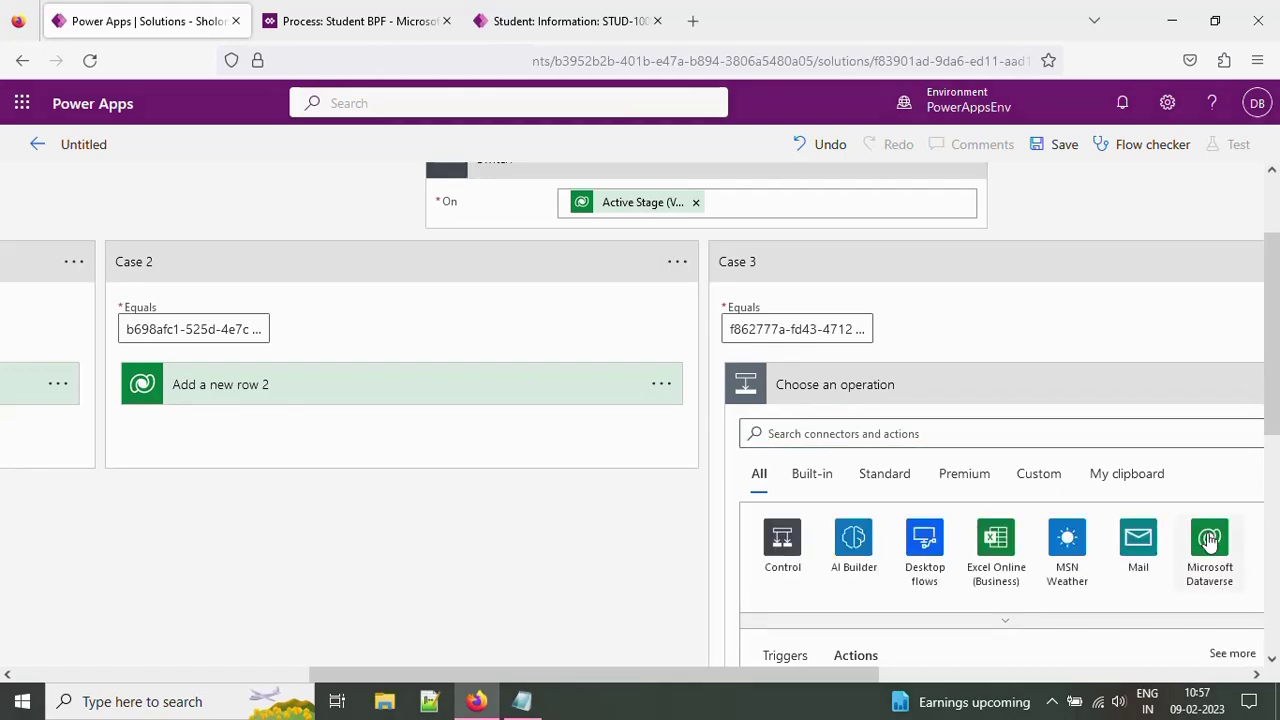
left_click(1209, 540)
left_click(860, 545)
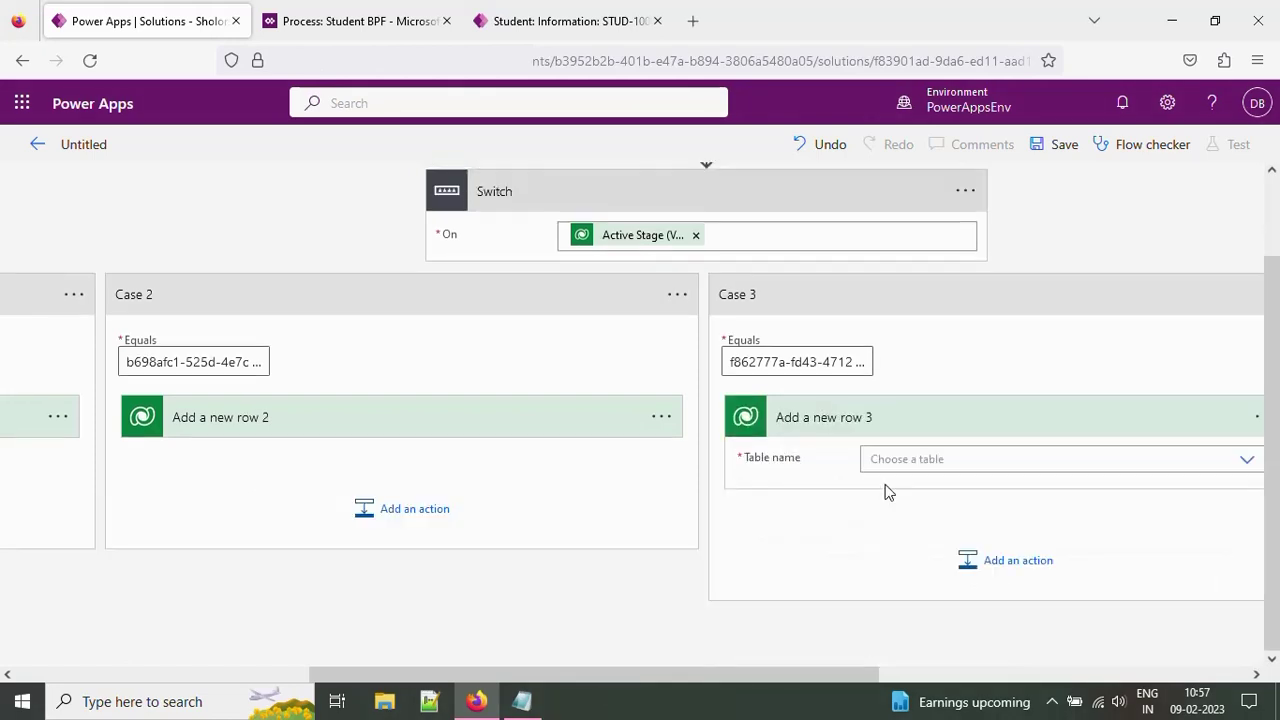
Configure Case 3's new row action with table Notes and title "Overview"
left_click(886, 459)
type("Notes")
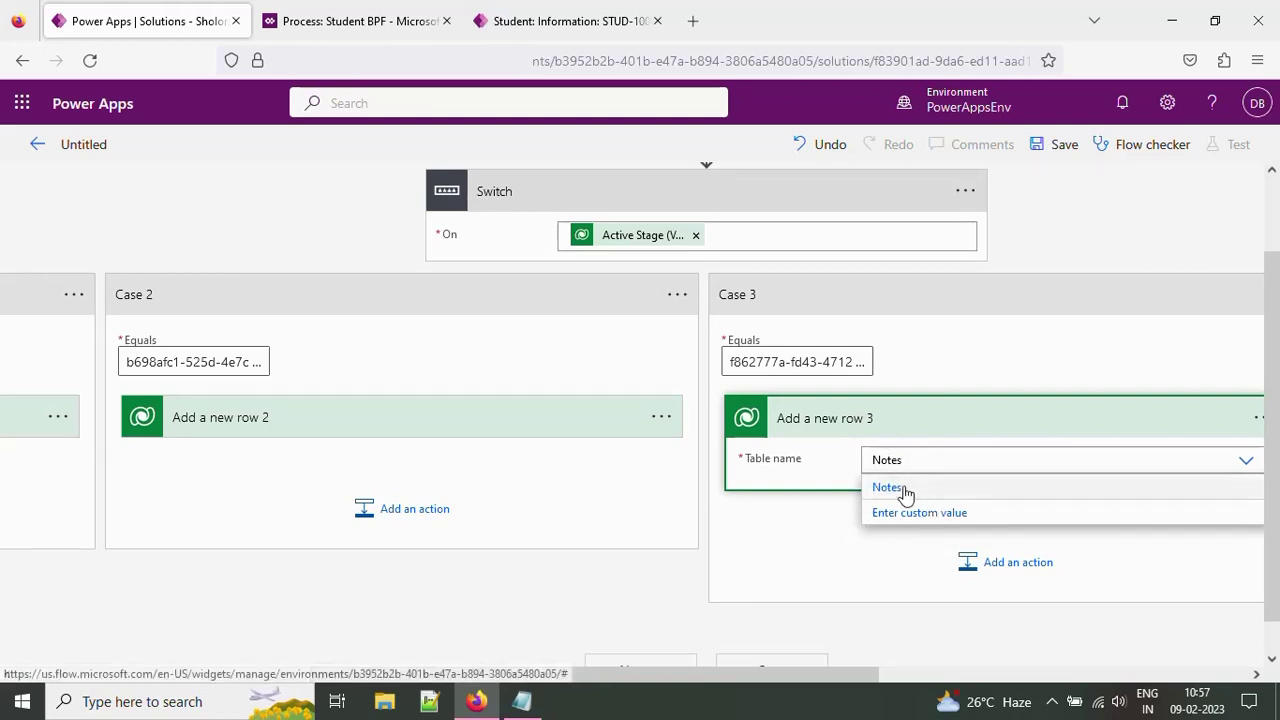
left_click(900, 487)
left_click_drag(816, 669, 910, 668)
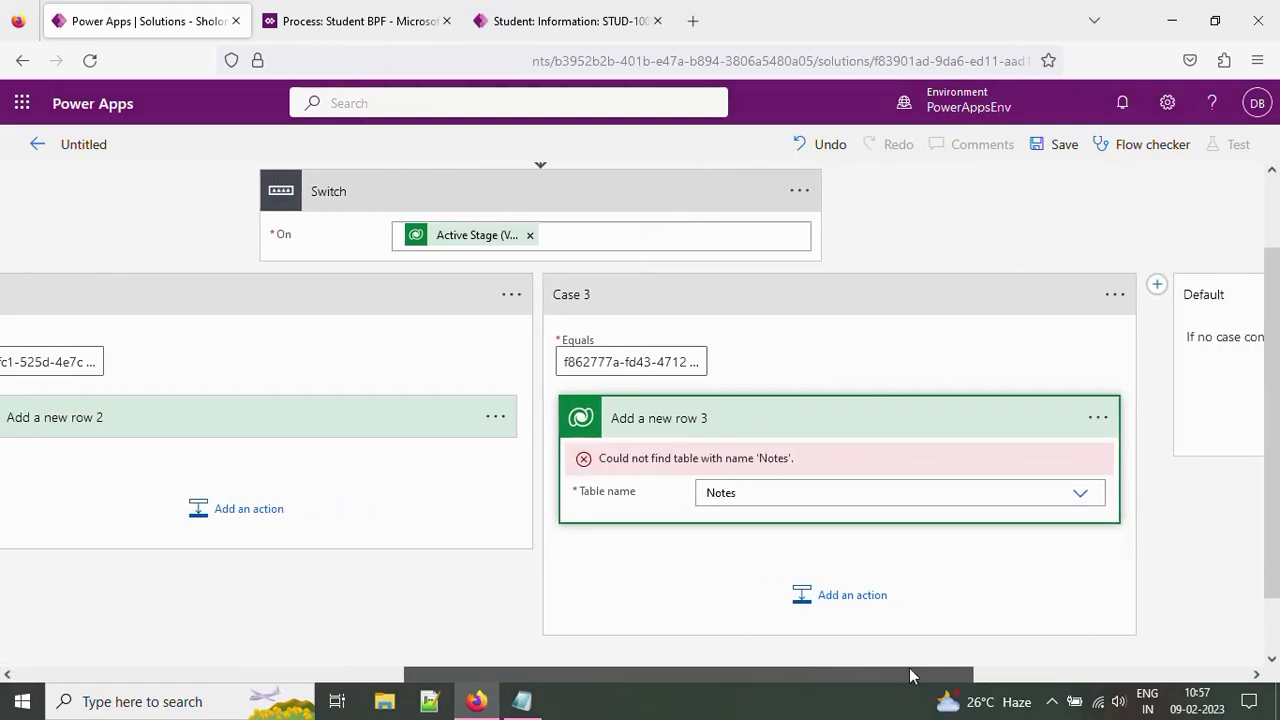
left_click(738, 496)
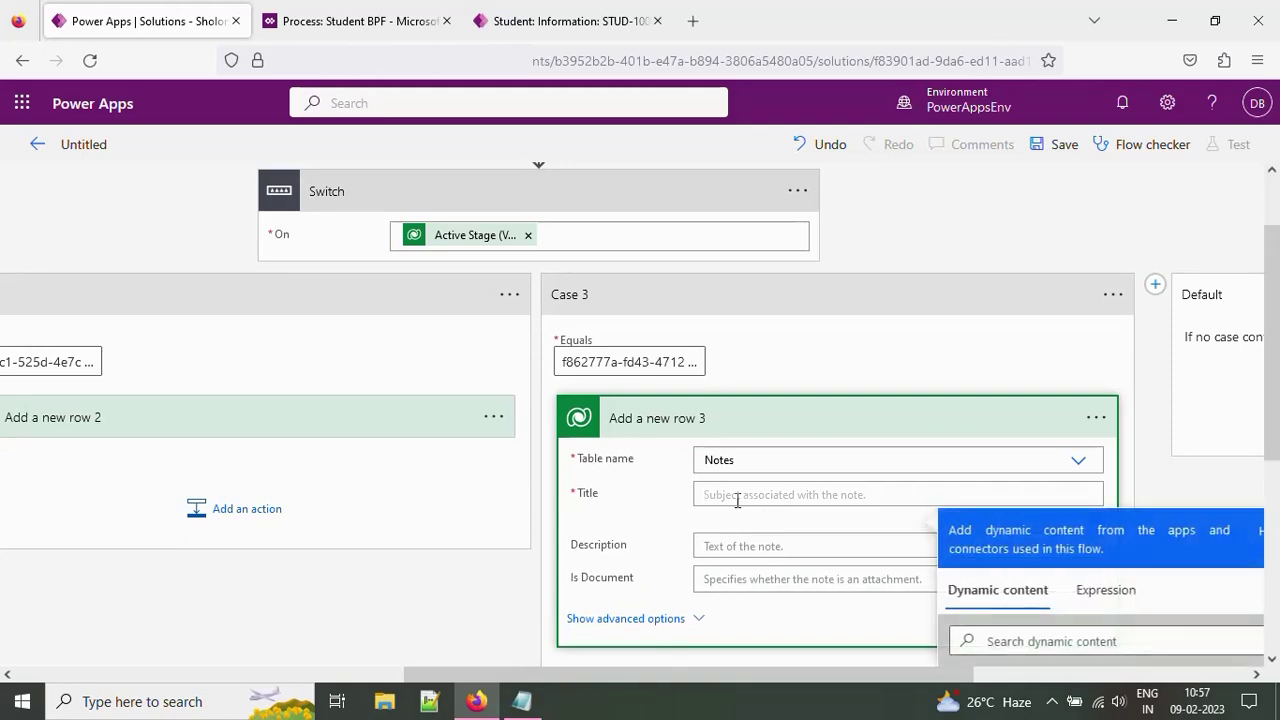
type("Overview")
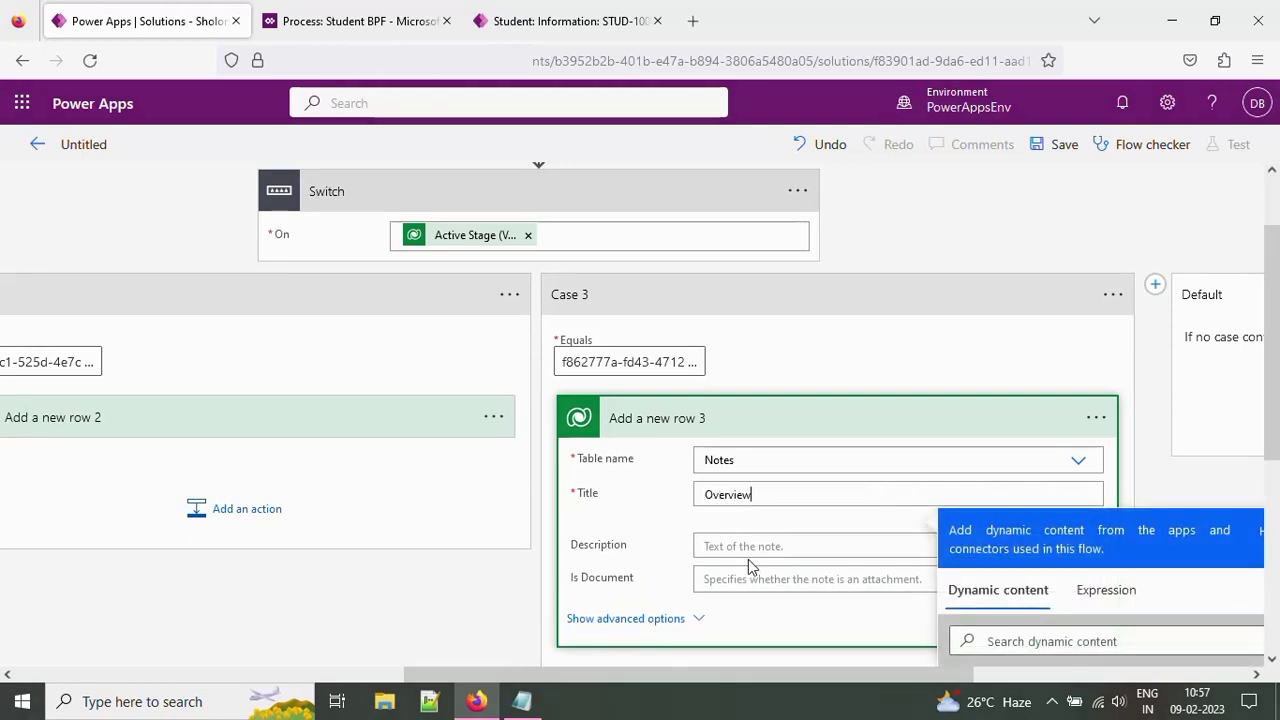
left_click(677, 545)
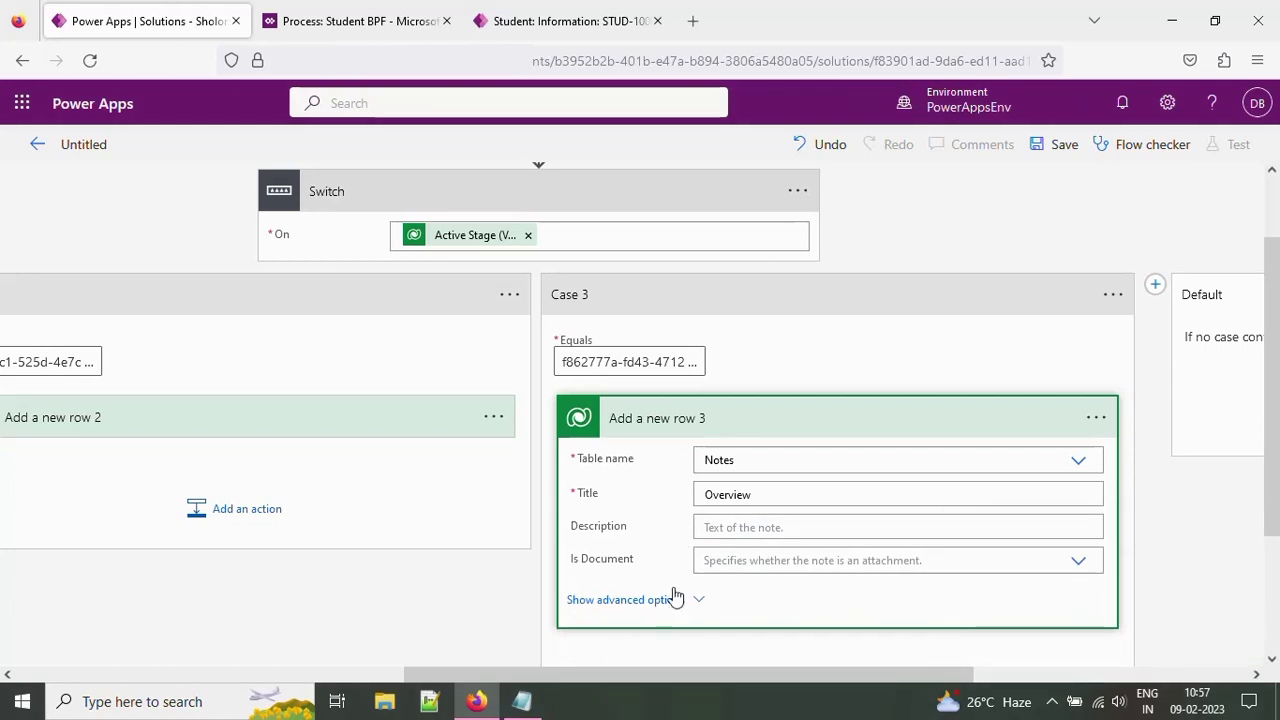
Show the advanced options of Case 3's new row action and check the STUD-1000 student record that the note belongs to
left_click(676, 596)
scroll(685, 554, "down", 1)
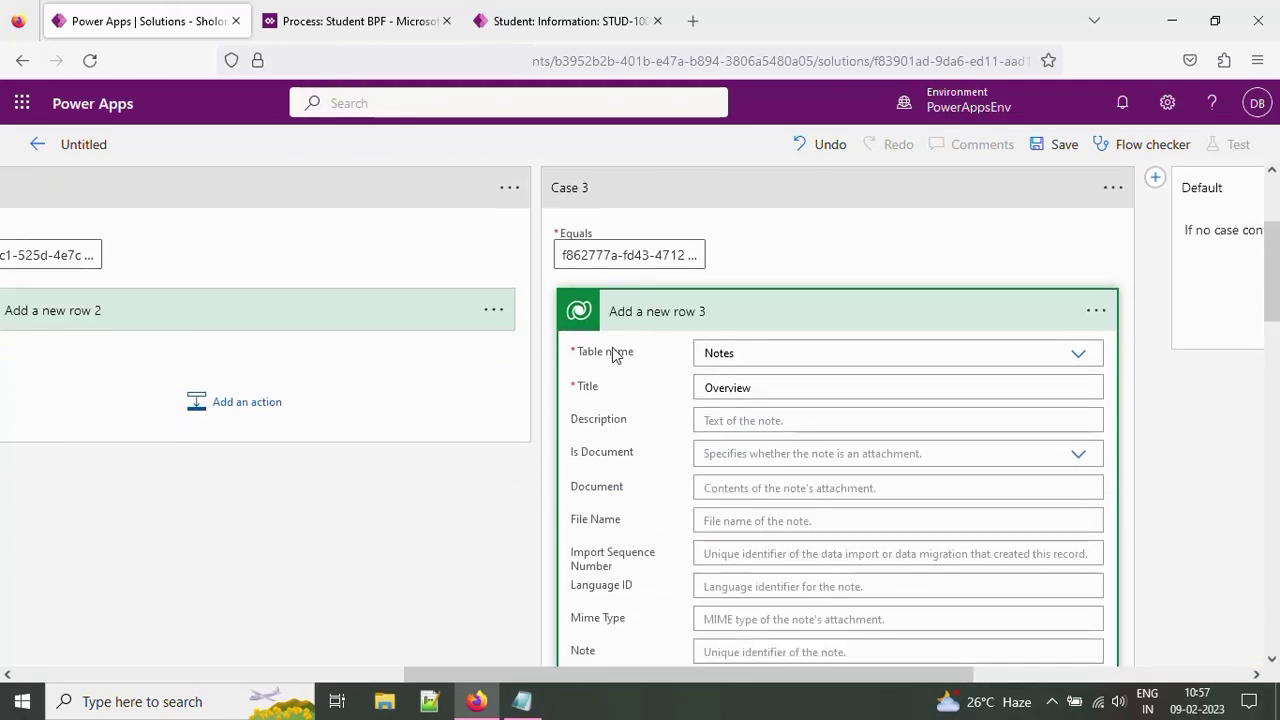
scroll(728, 533, "down", 1)
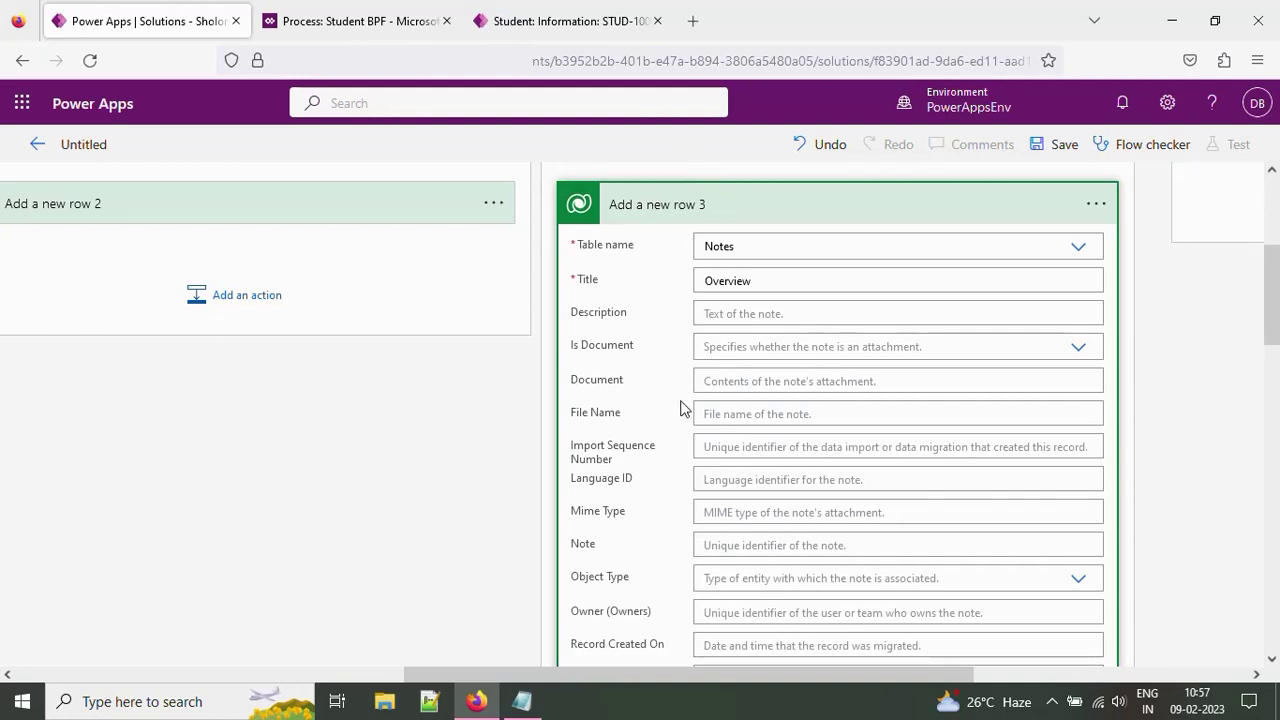
left_click(617, 32)
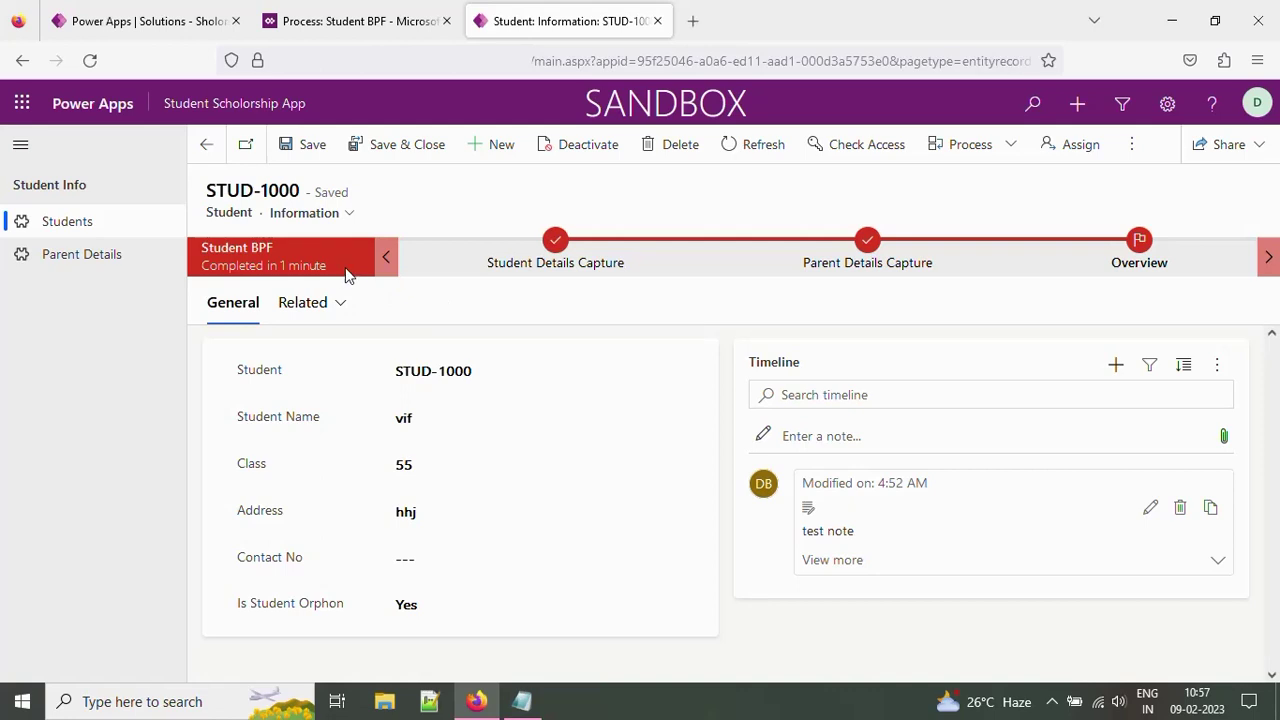
left_click(160, 22)
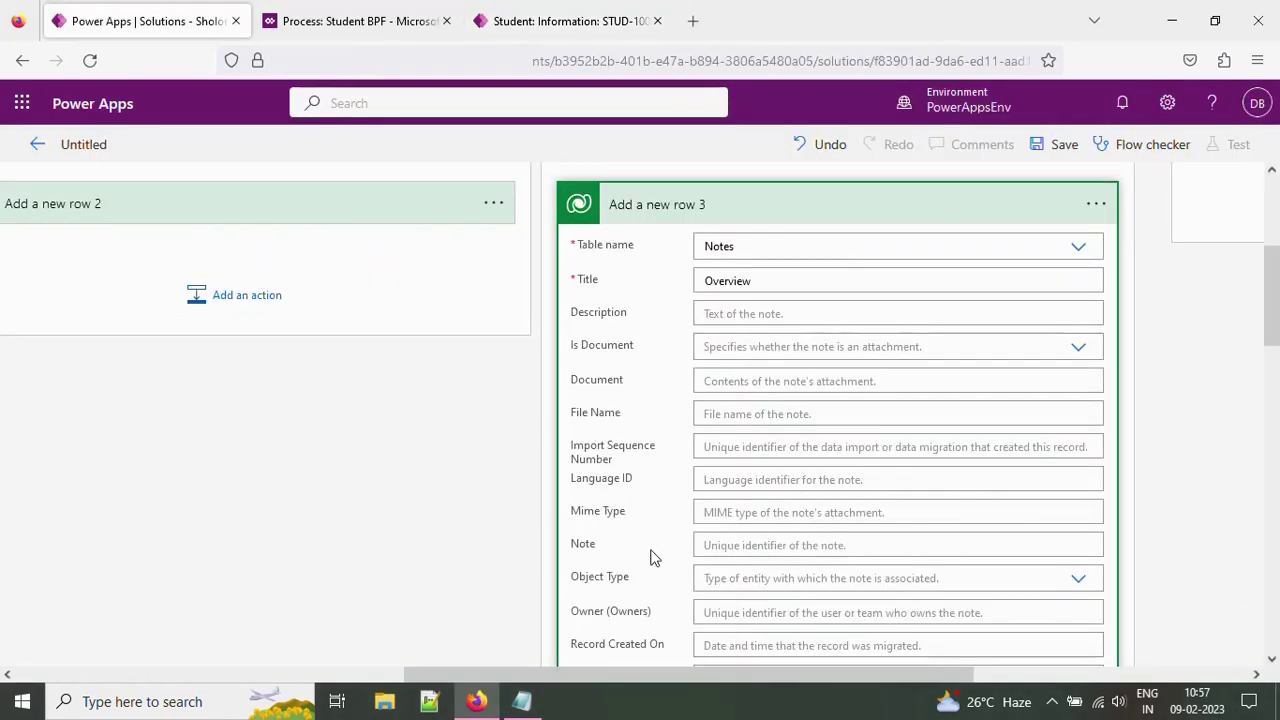
Start the Regarding (Students) value of Case 3's new row action with "/"
scroll(707, 537, "up", 1)
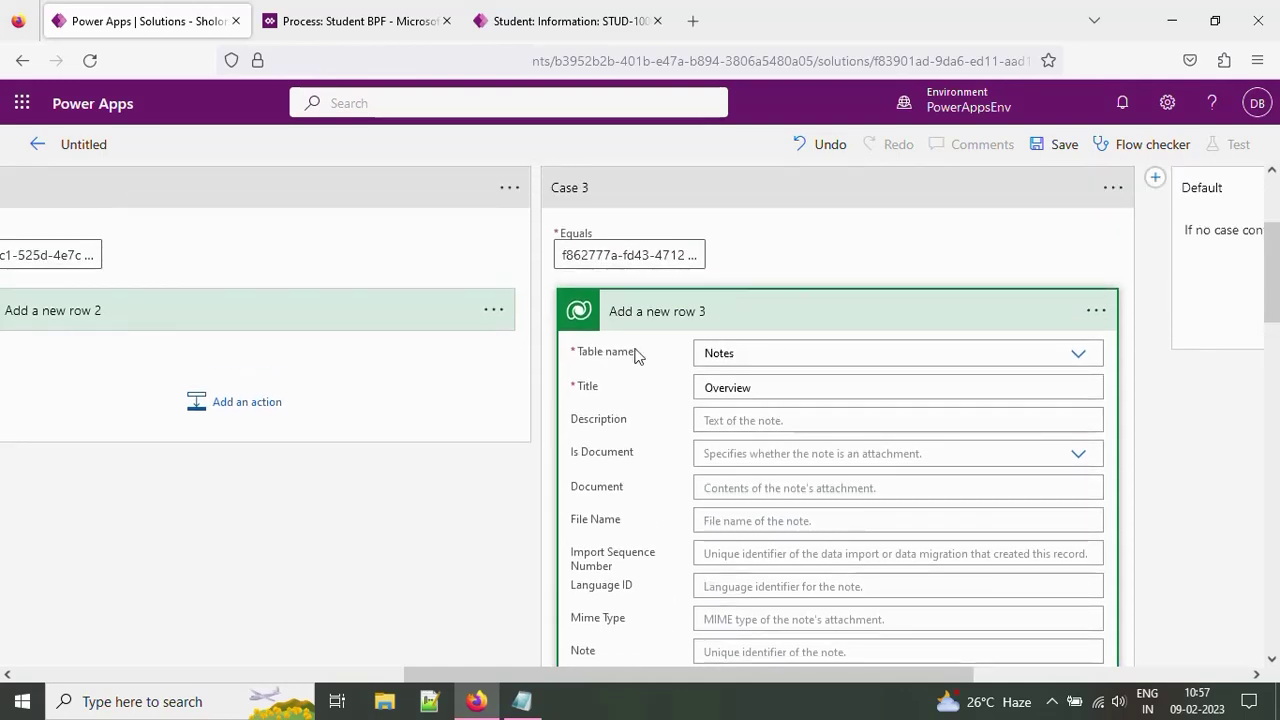
scroll(803, 450, "down", 2)
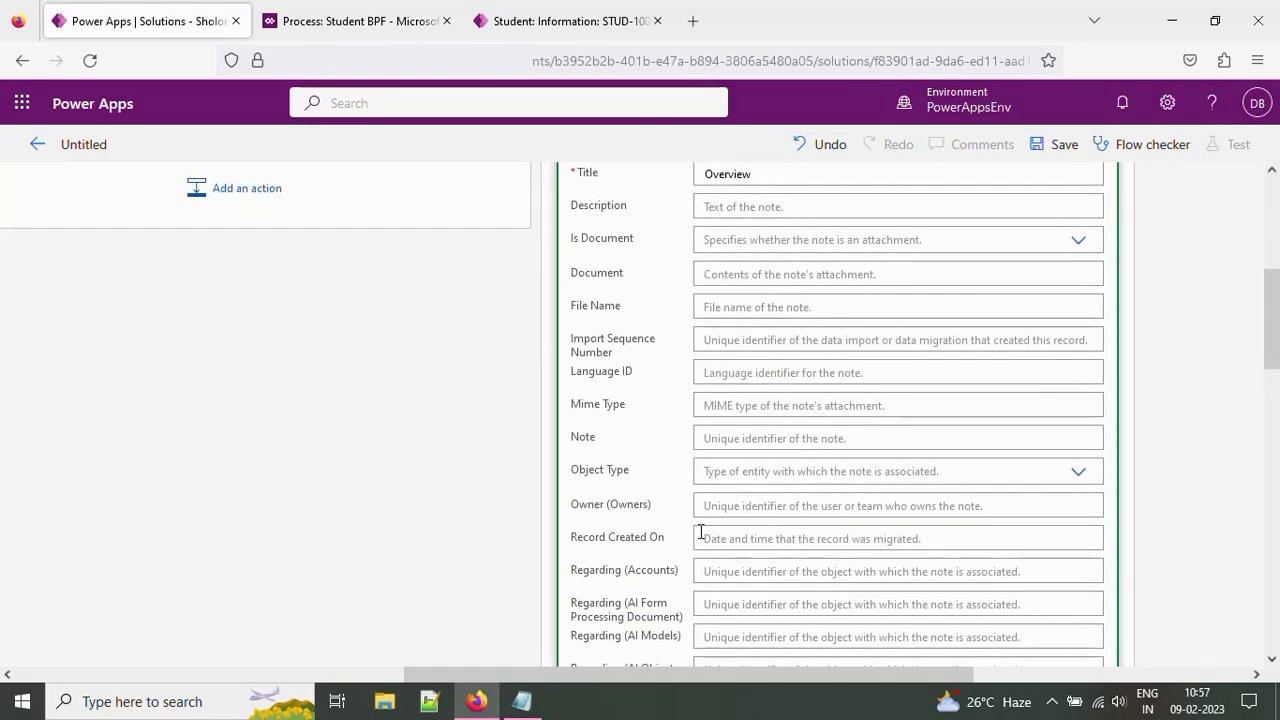
scroll(701, 532, "down", 2)
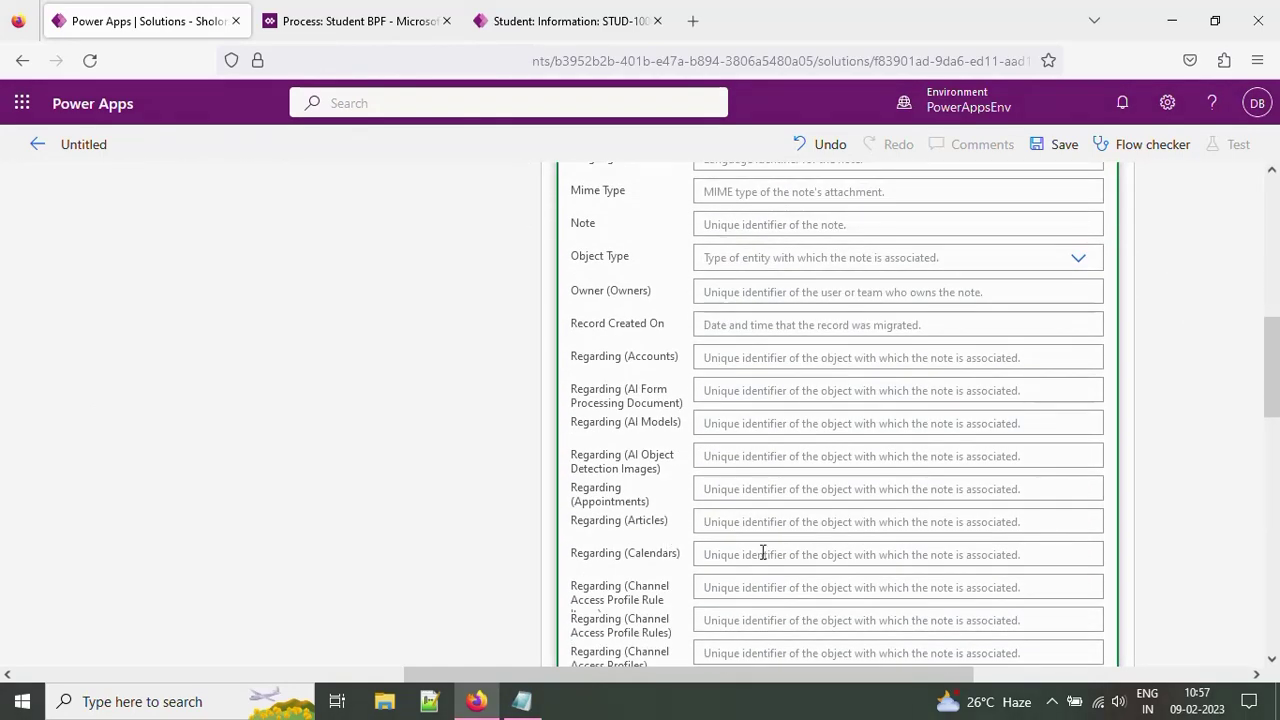
scroll(762, 552, "down", 3)
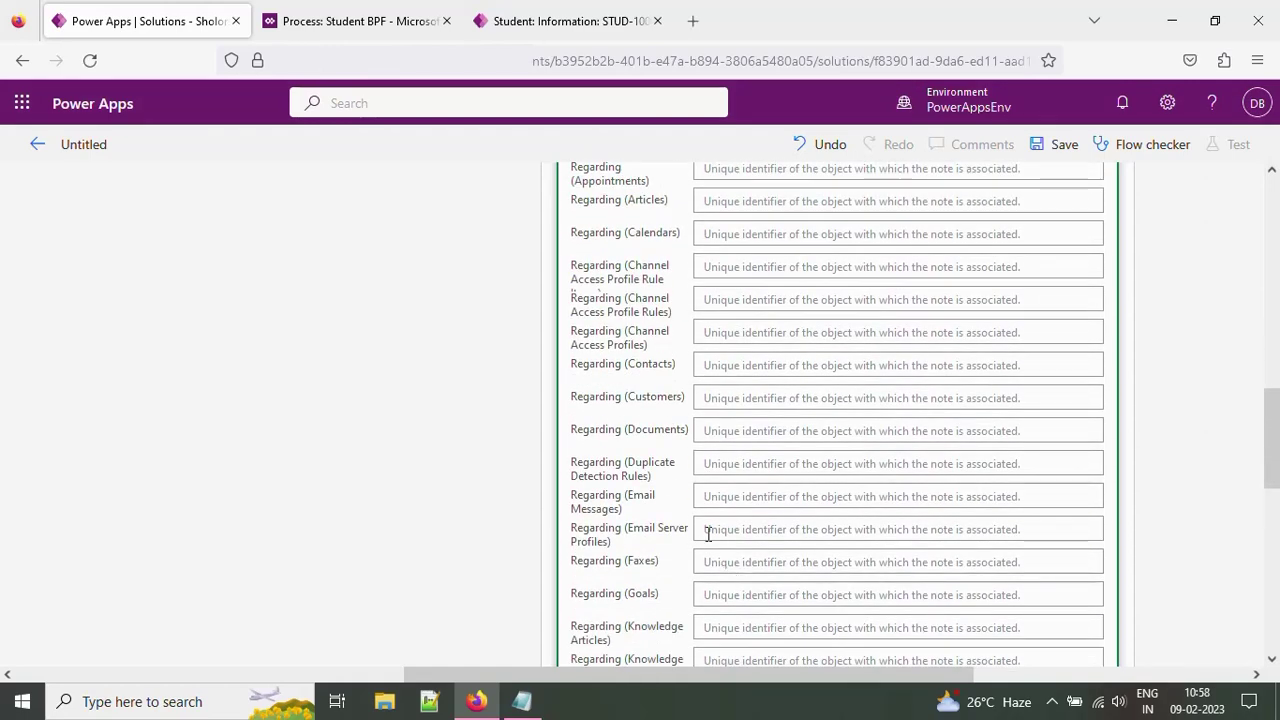
scroll(705, 520, "down", 2)
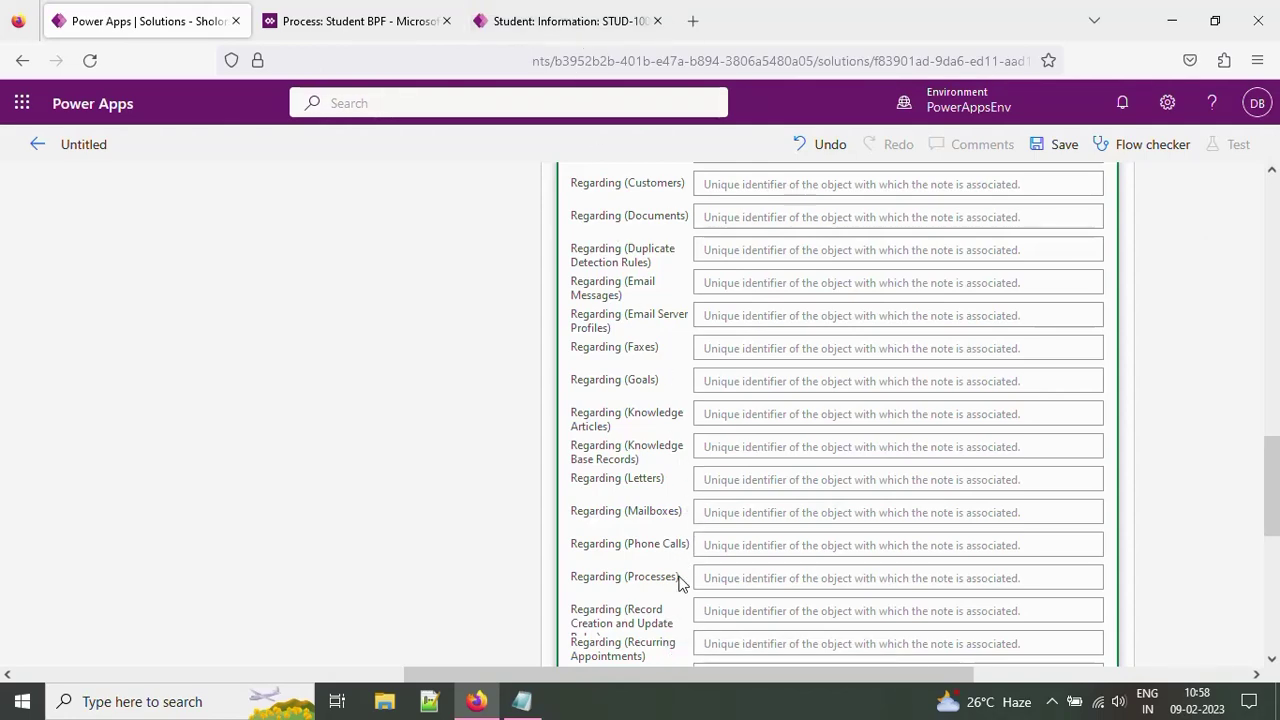
scroll(695, 560, "down", 3)
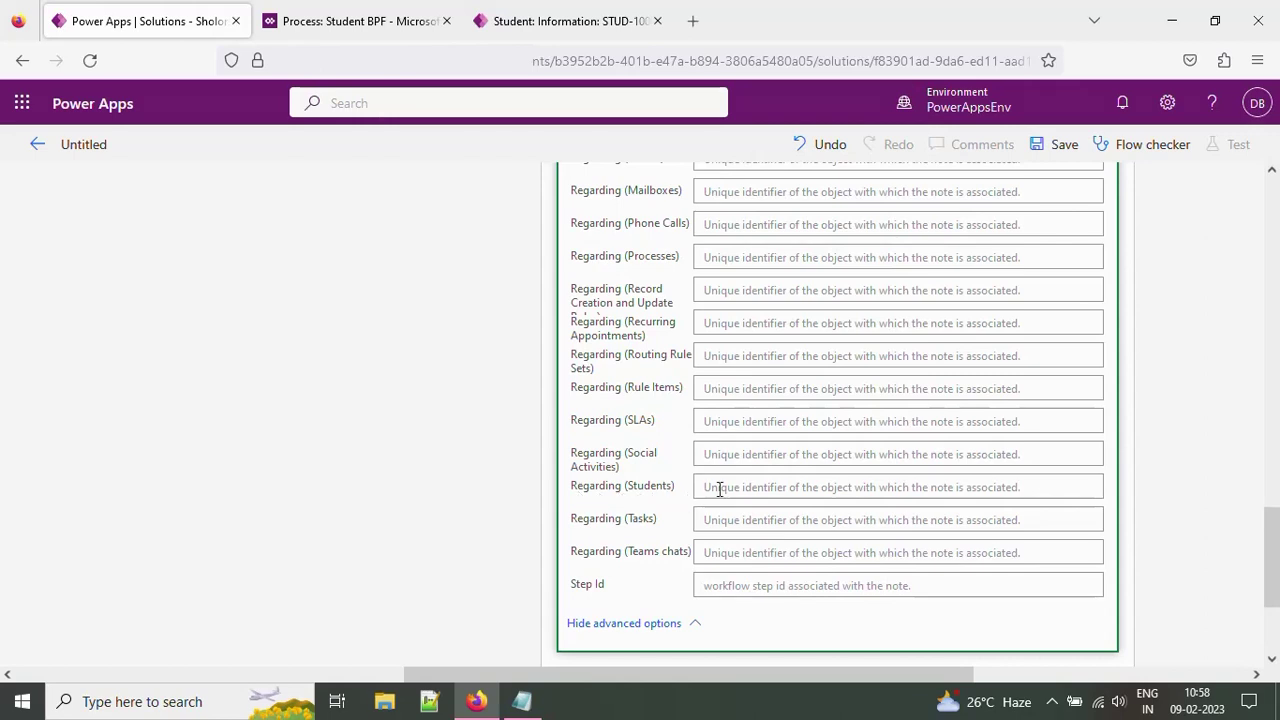
left_click(719, 489)
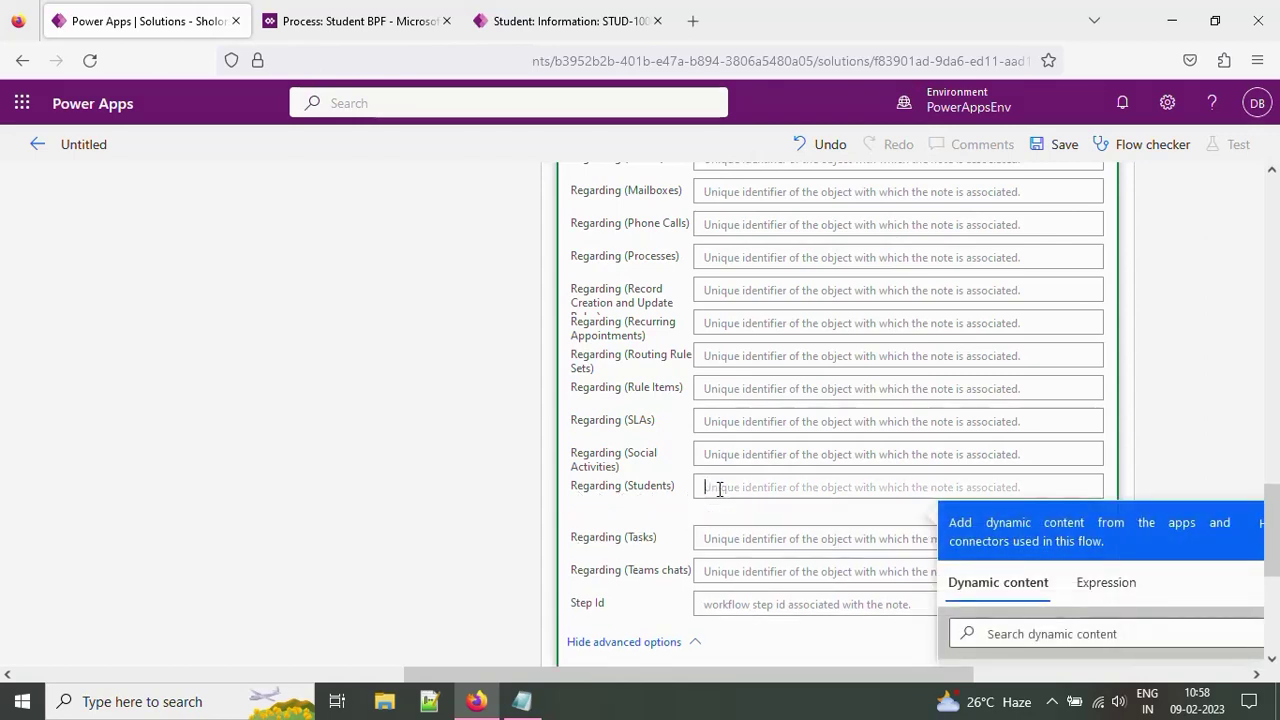
type("/")
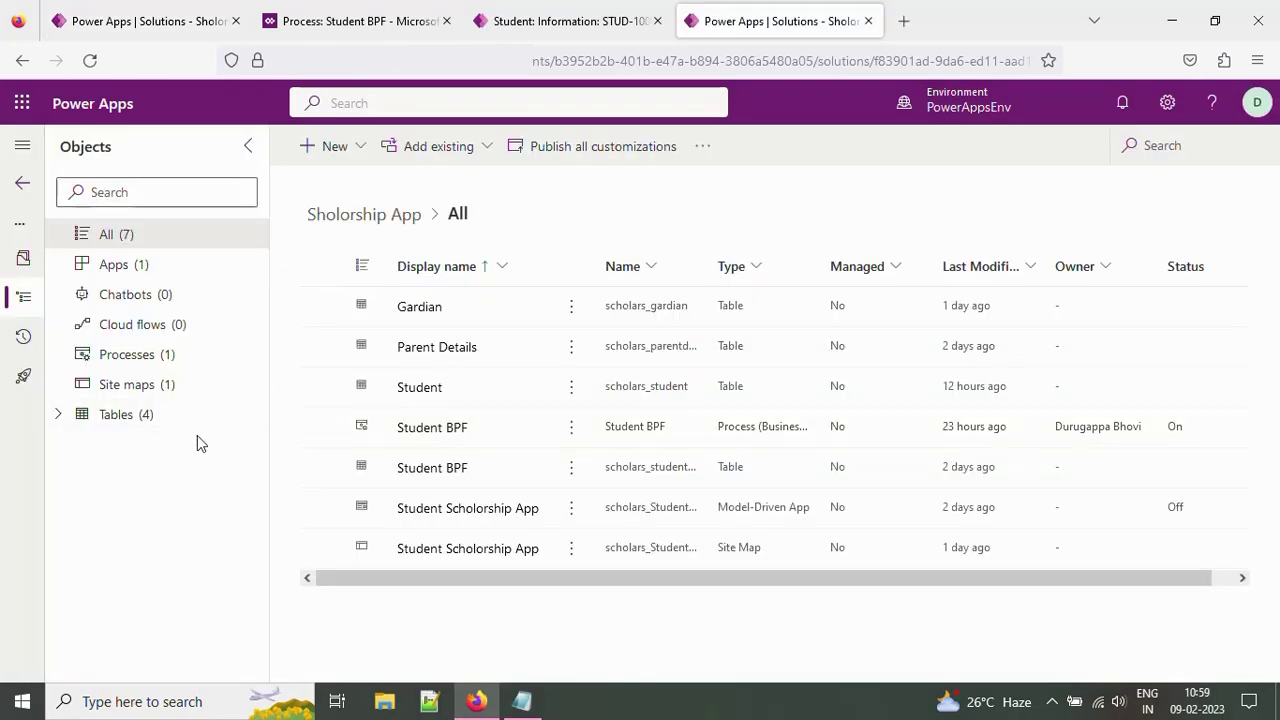
Copy the Student table's logical name "scholars_student" from the advanced options of its table properties in the Sholorship App solution
left_click(64, 419)
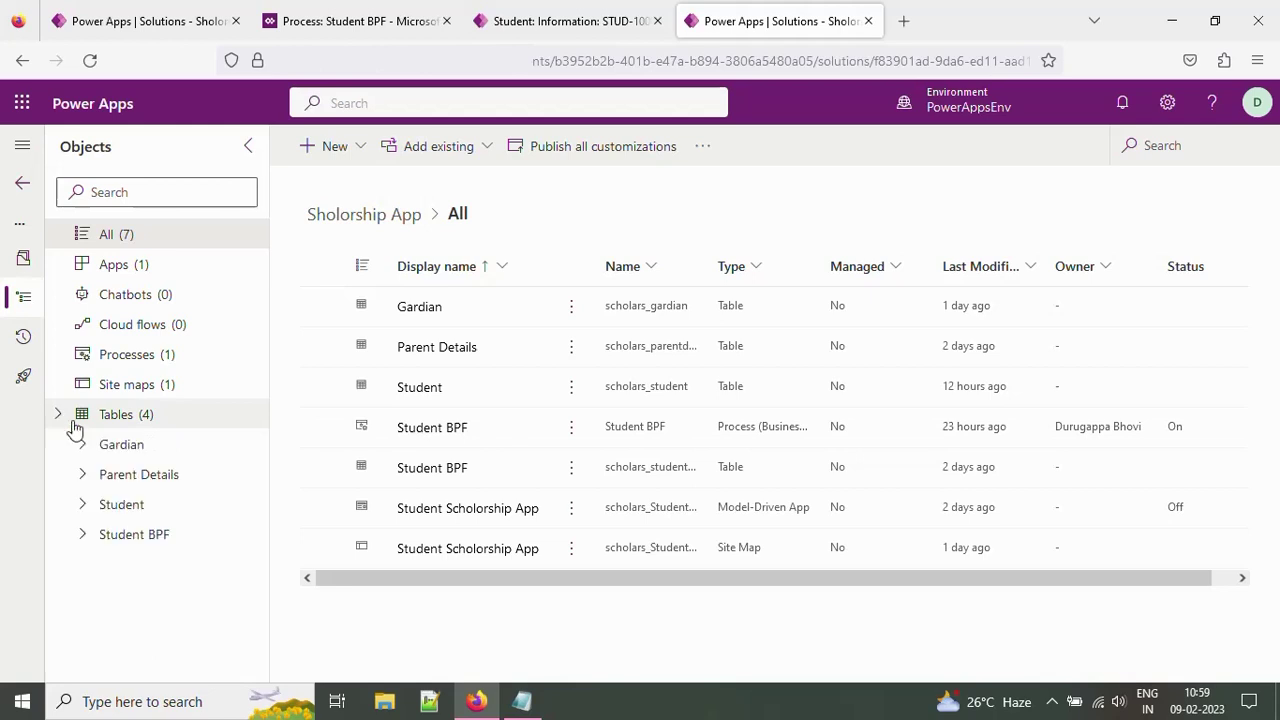
left_click(84, 507)
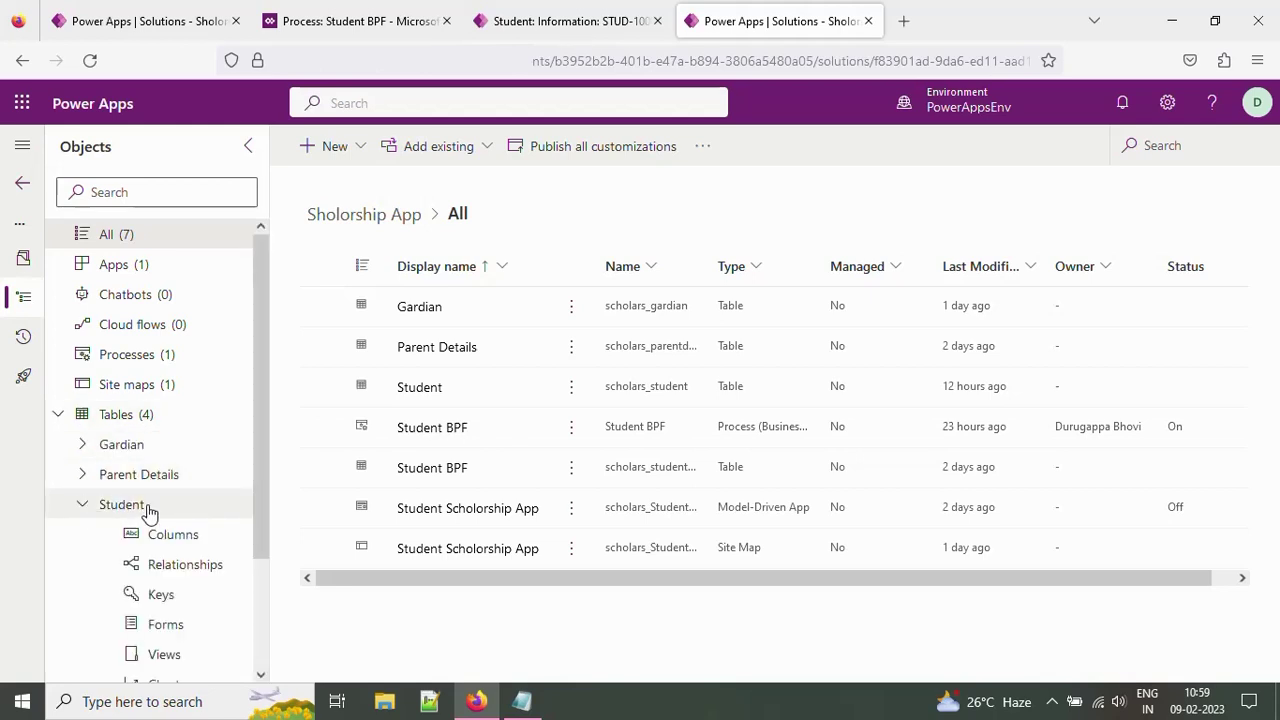
left_click(125, 505)
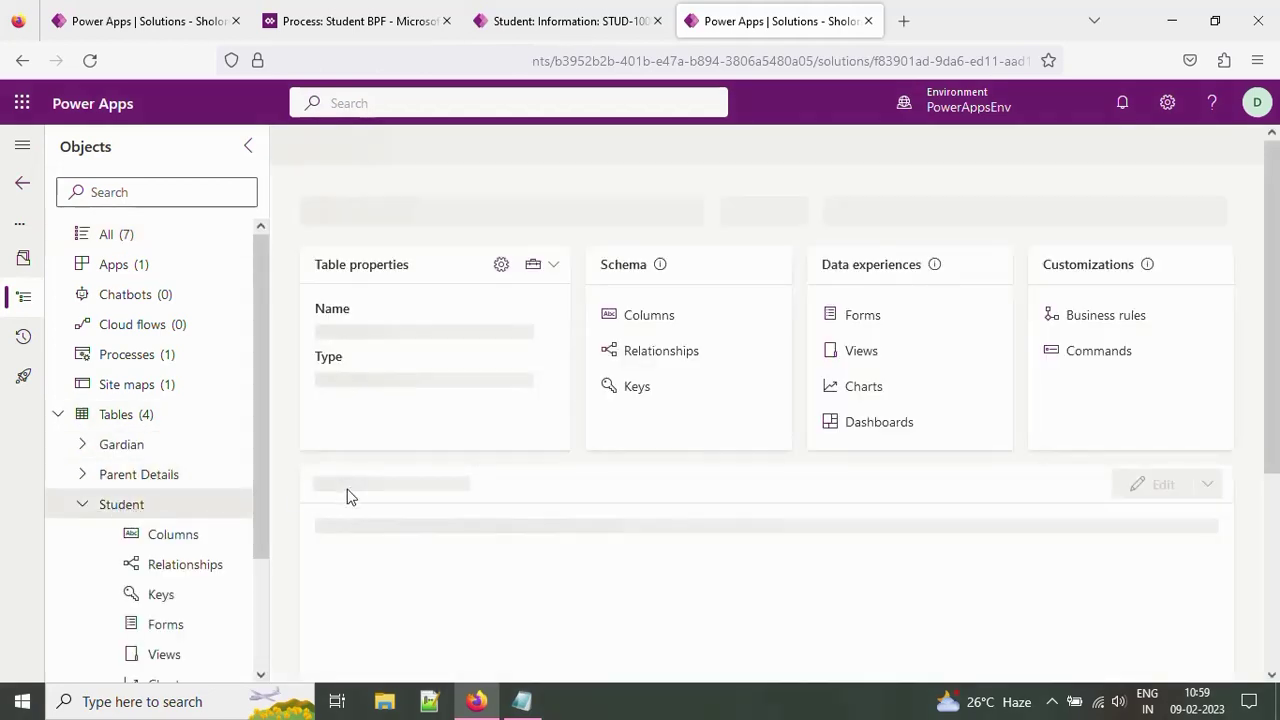
left_click(501, 266)
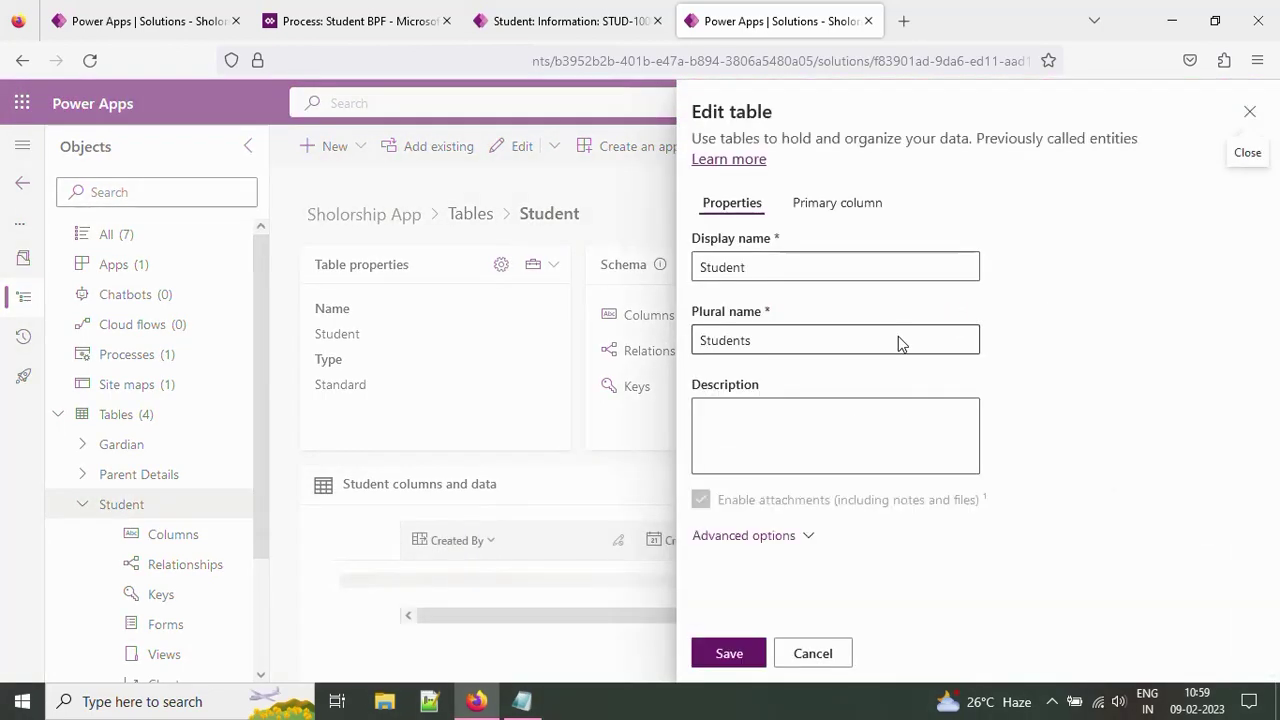
left_click(766, 537)
scroll(860, 480, "down", 3)
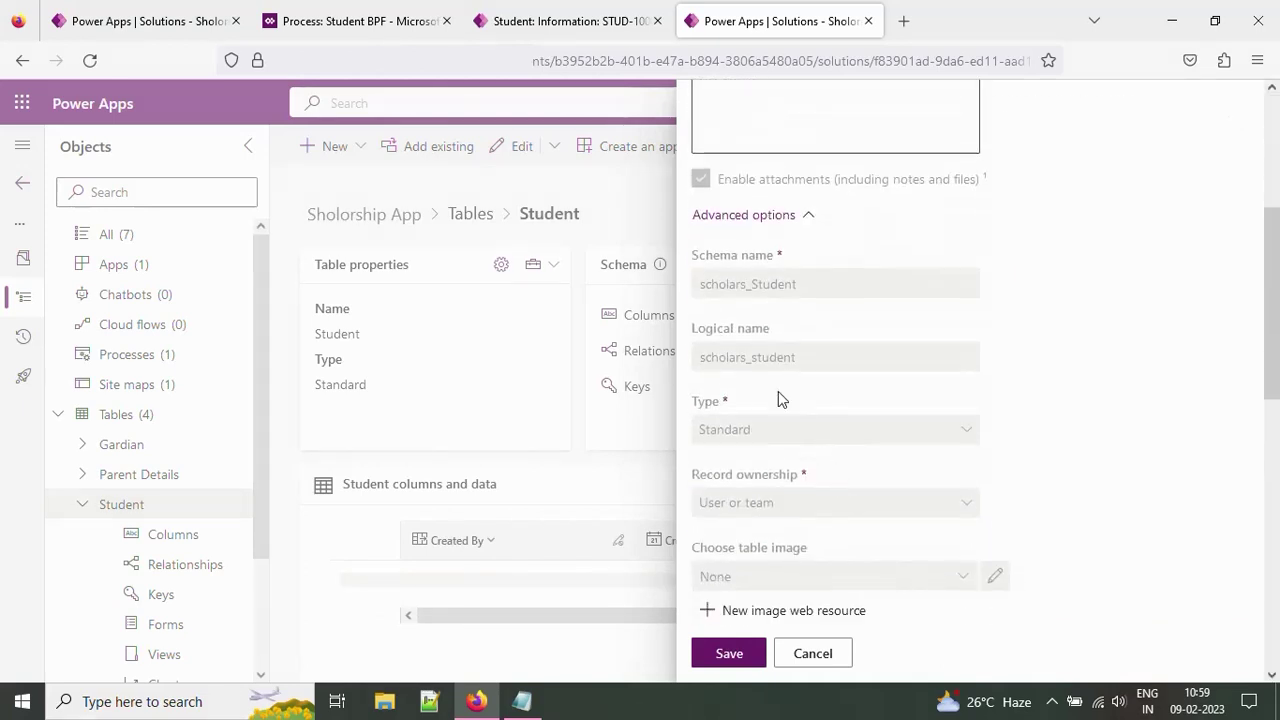
left_click_drag(800, 362, 703, 367)
key("ctrl+c")
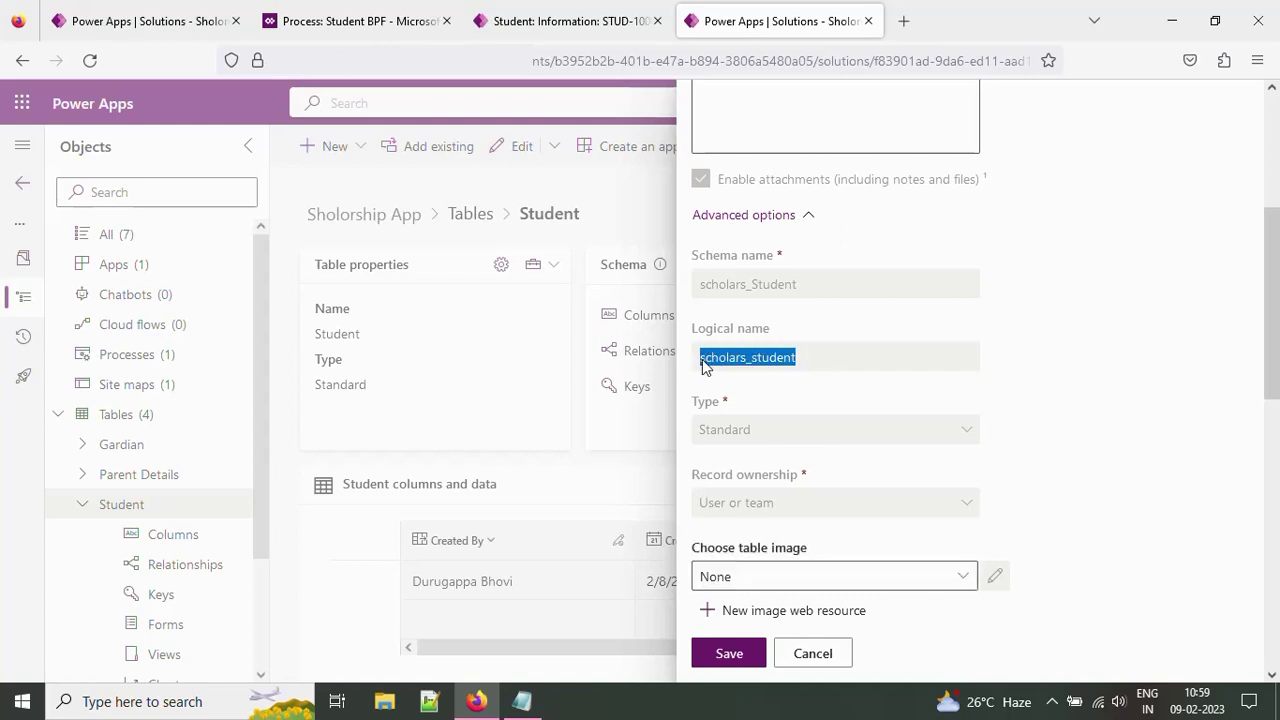
Return to the flow and complete Case 3's Regarding (Students) text as "/scholars_students()" using the copied table name
left_click(185, 21)
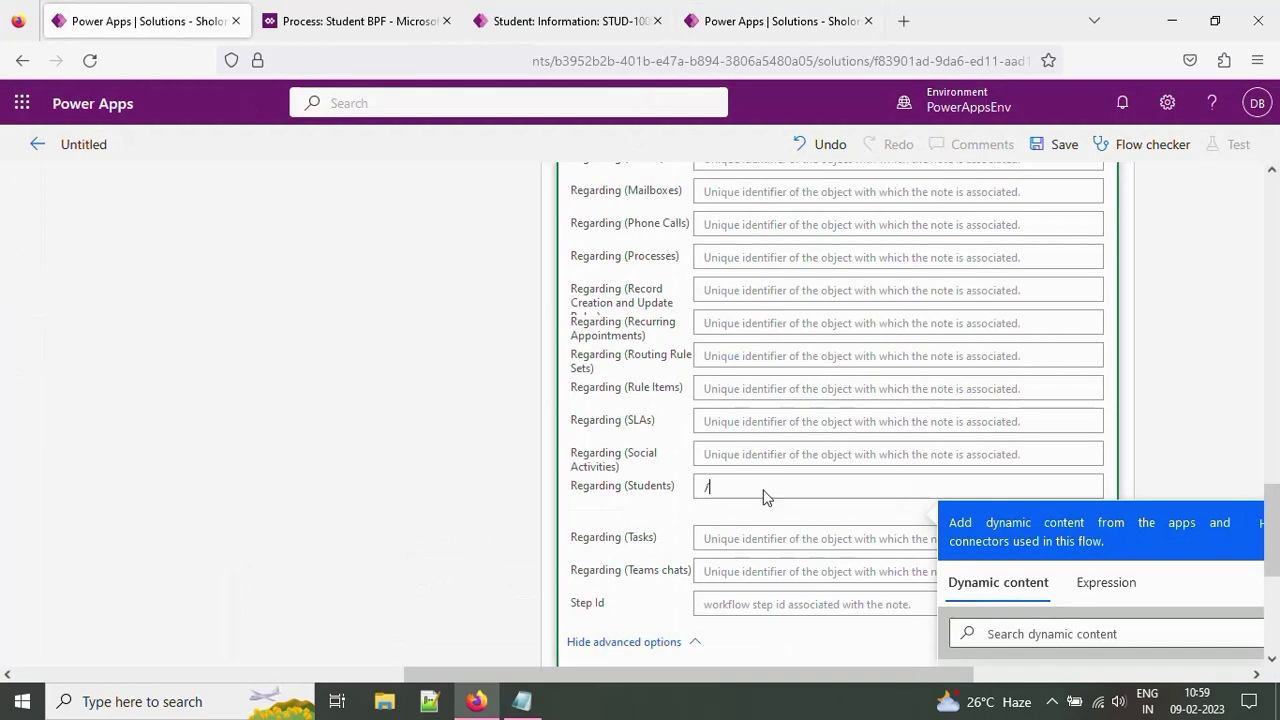
key("ctrl+v")
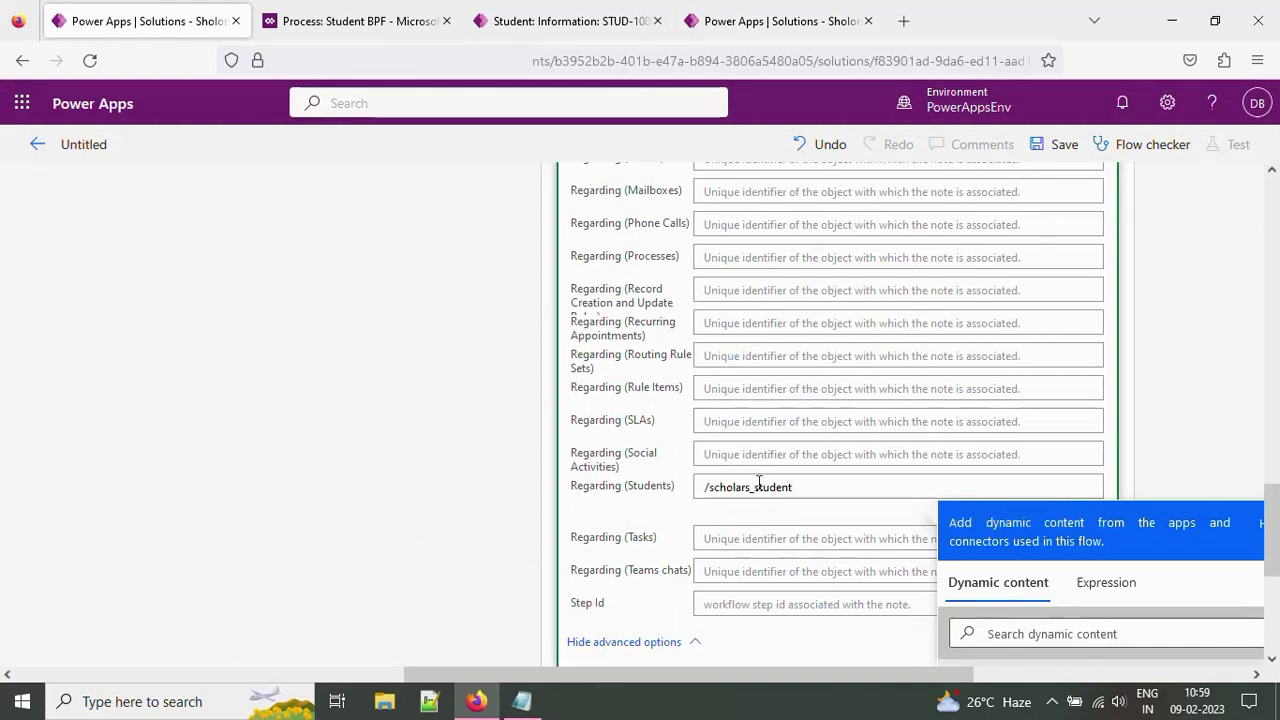
type("s()")
scroll(880, 430, "down", 2)
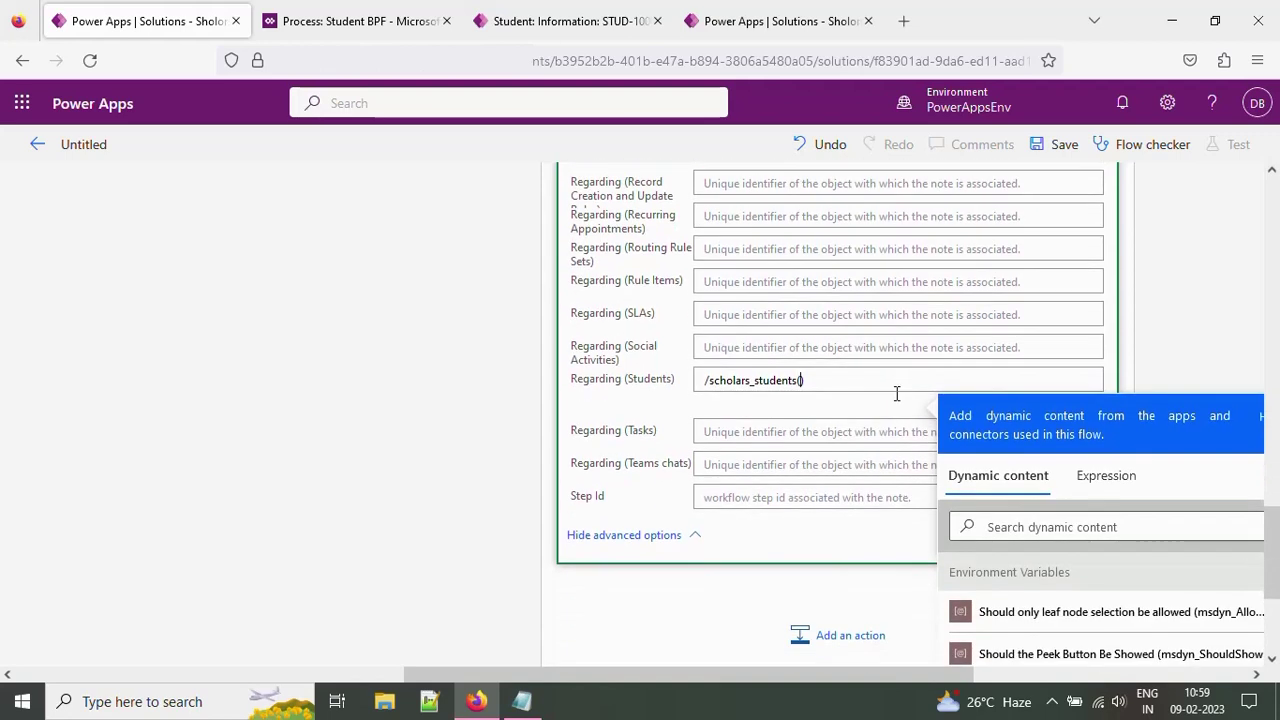
Search the dynamic content for "stud" and insert Scholars_Student (Value) between the parentheses of Case 3's Regarding (Students) value
left_click(1040, 530)
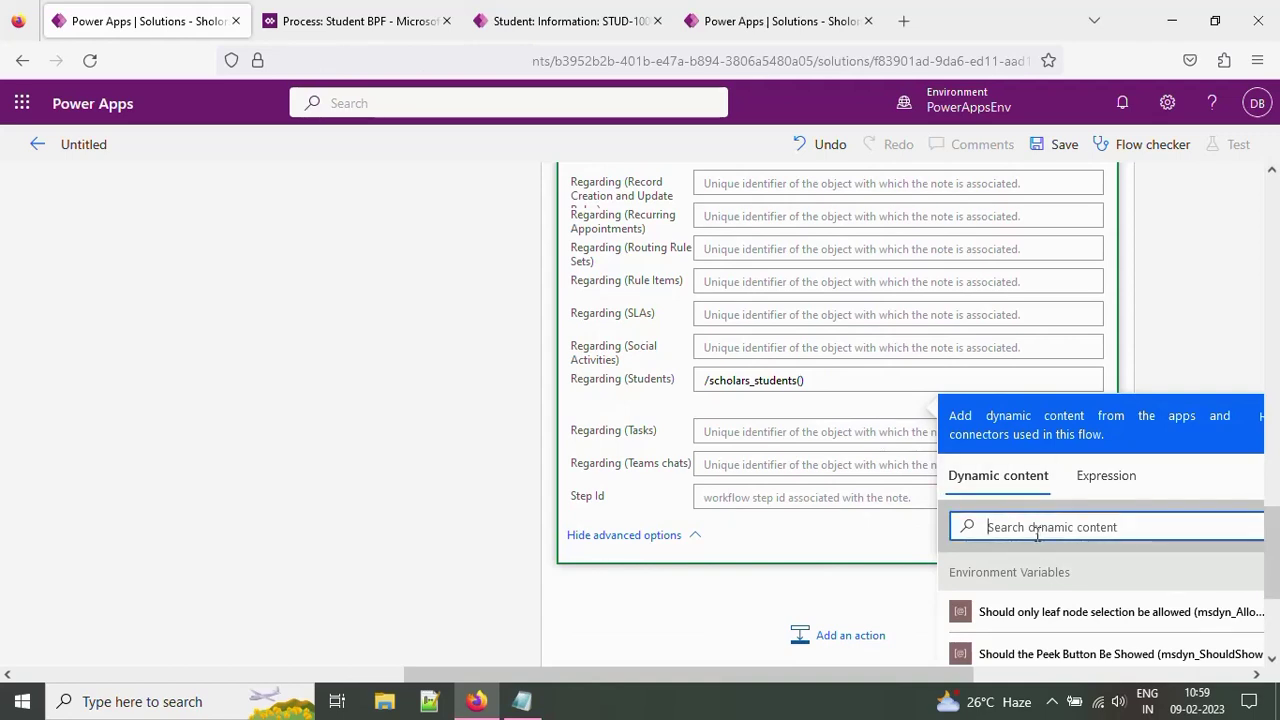
scroll(1050, 380, "down", 4)
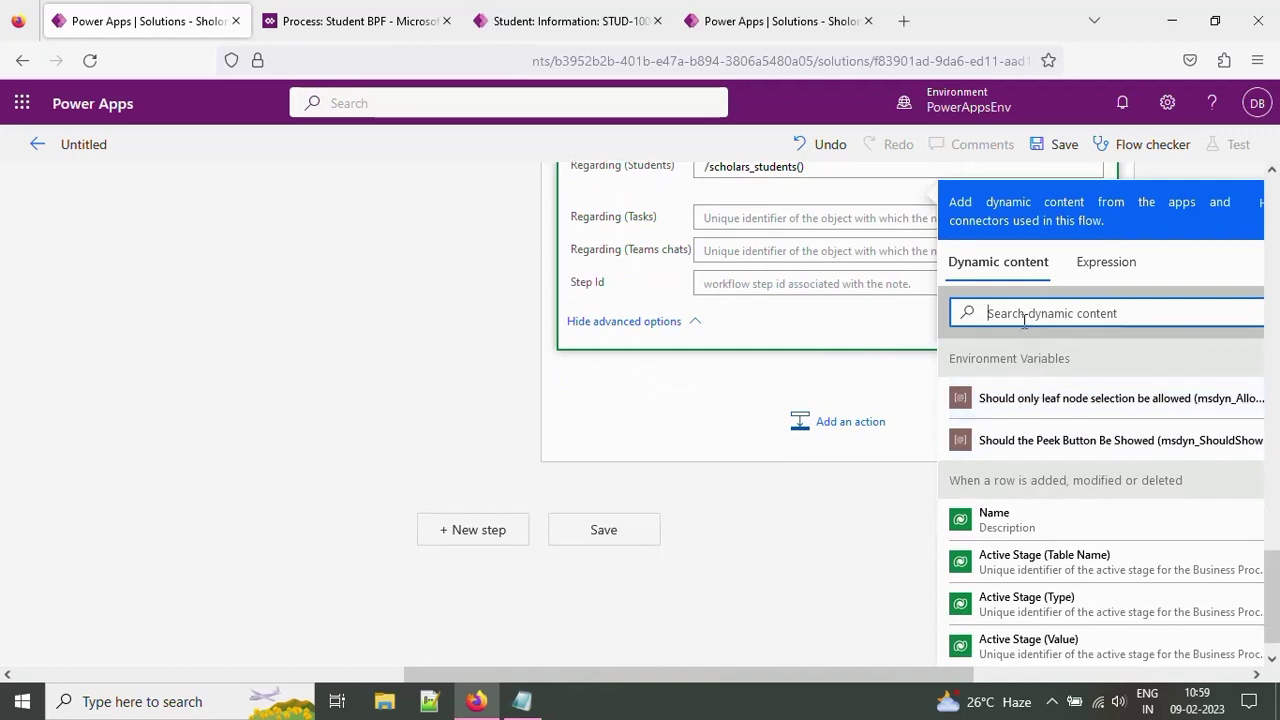
type("st")
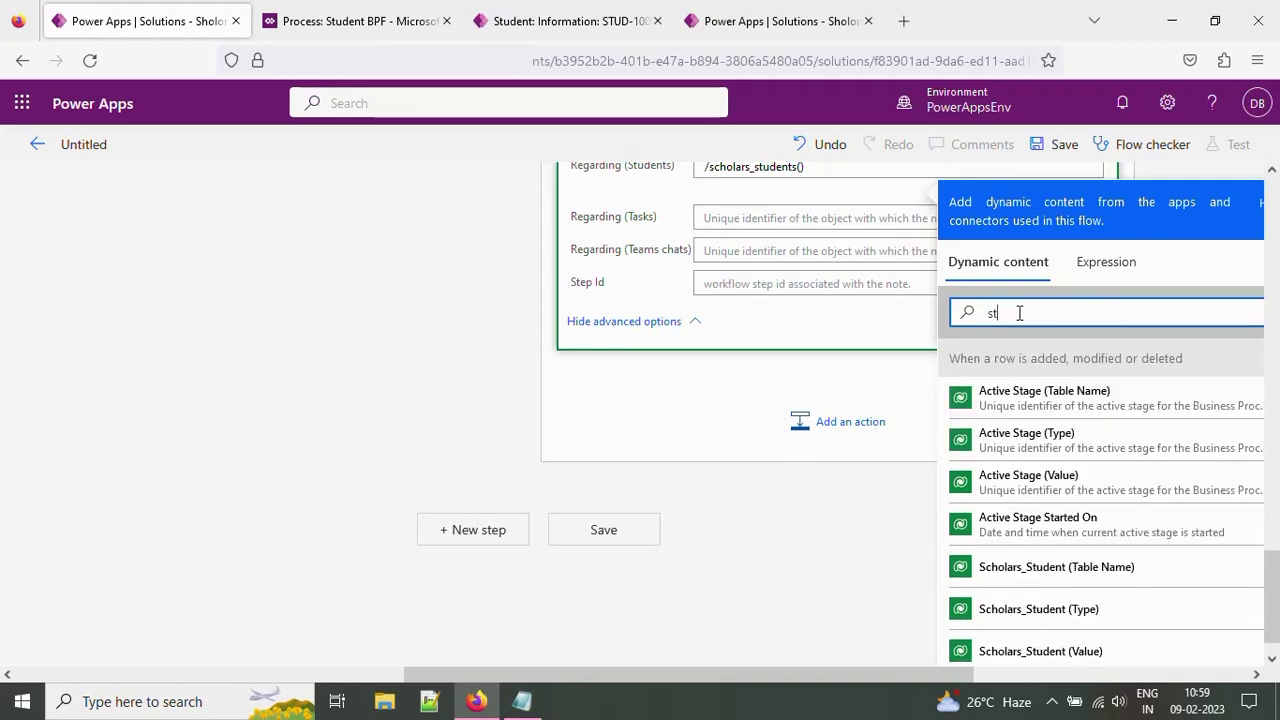
type("ud")
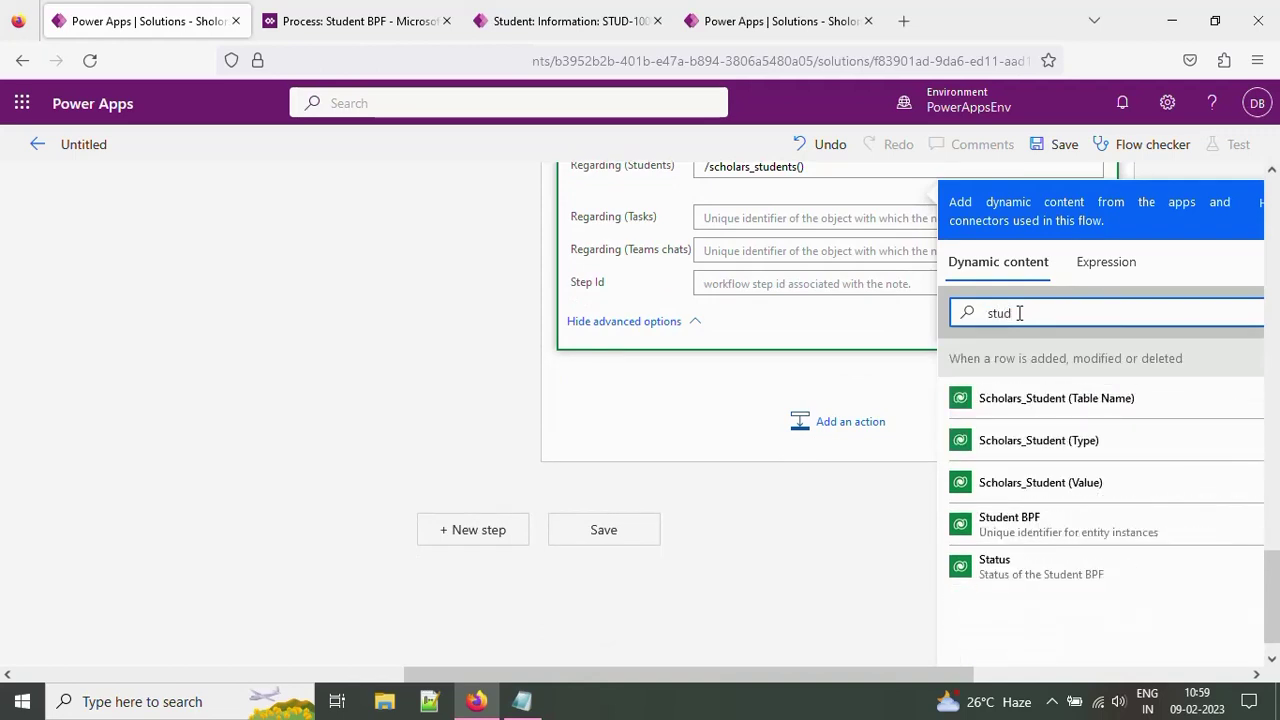
left_click(1059, 494)
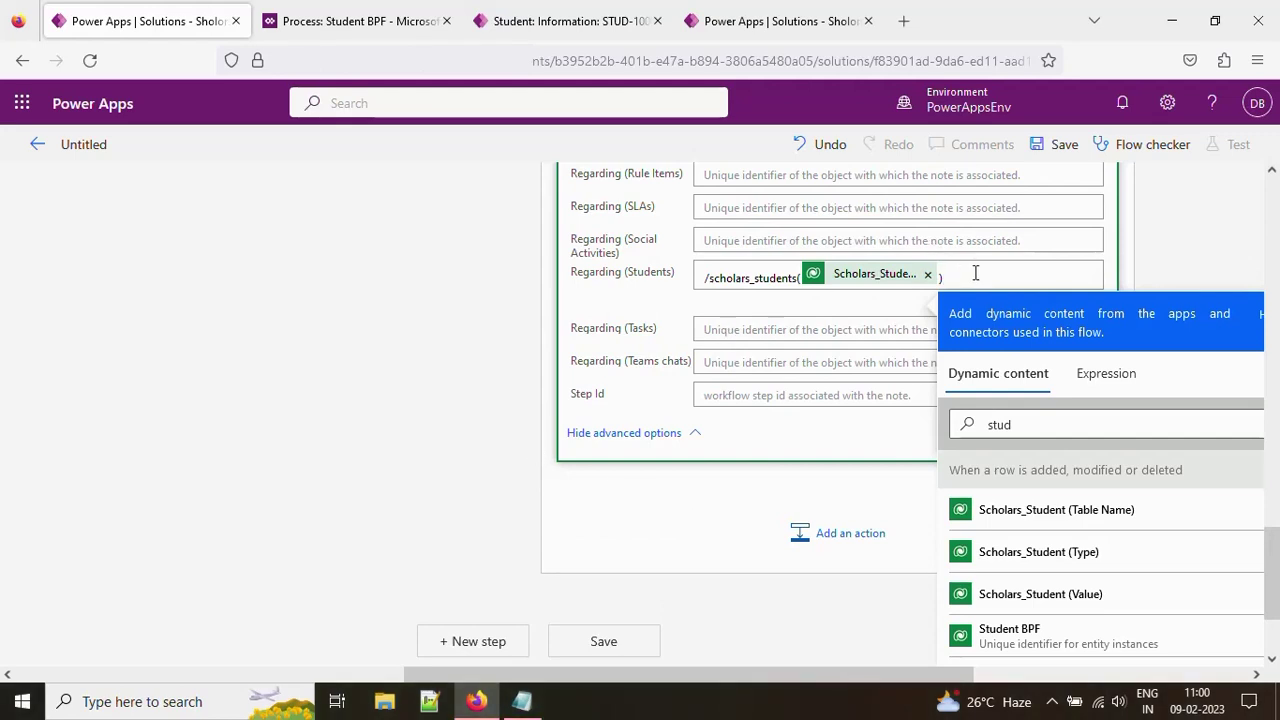
Select Case 3's whole Regarding (Students) value for copying and show the advanced options of Case 2's new row action
key("ctrl+a")
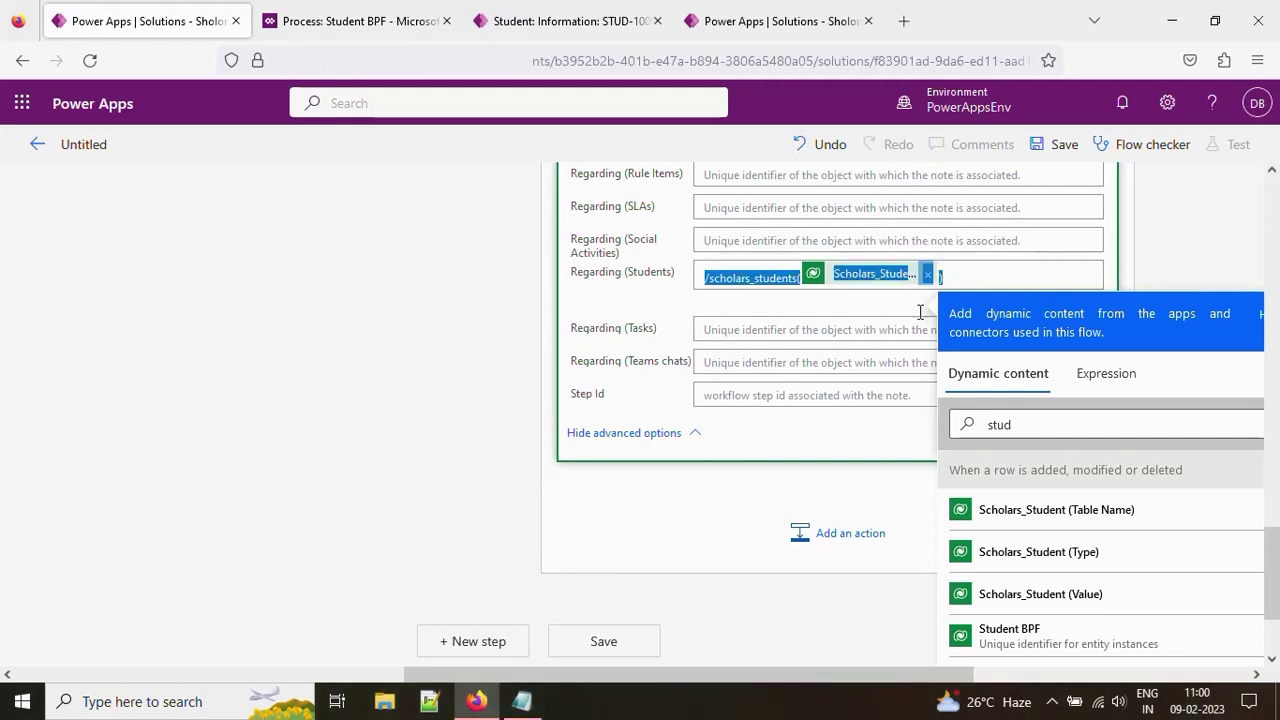
left_click_drag(500, 674, 222, 640)
scroll(697, 450, "up", 15)
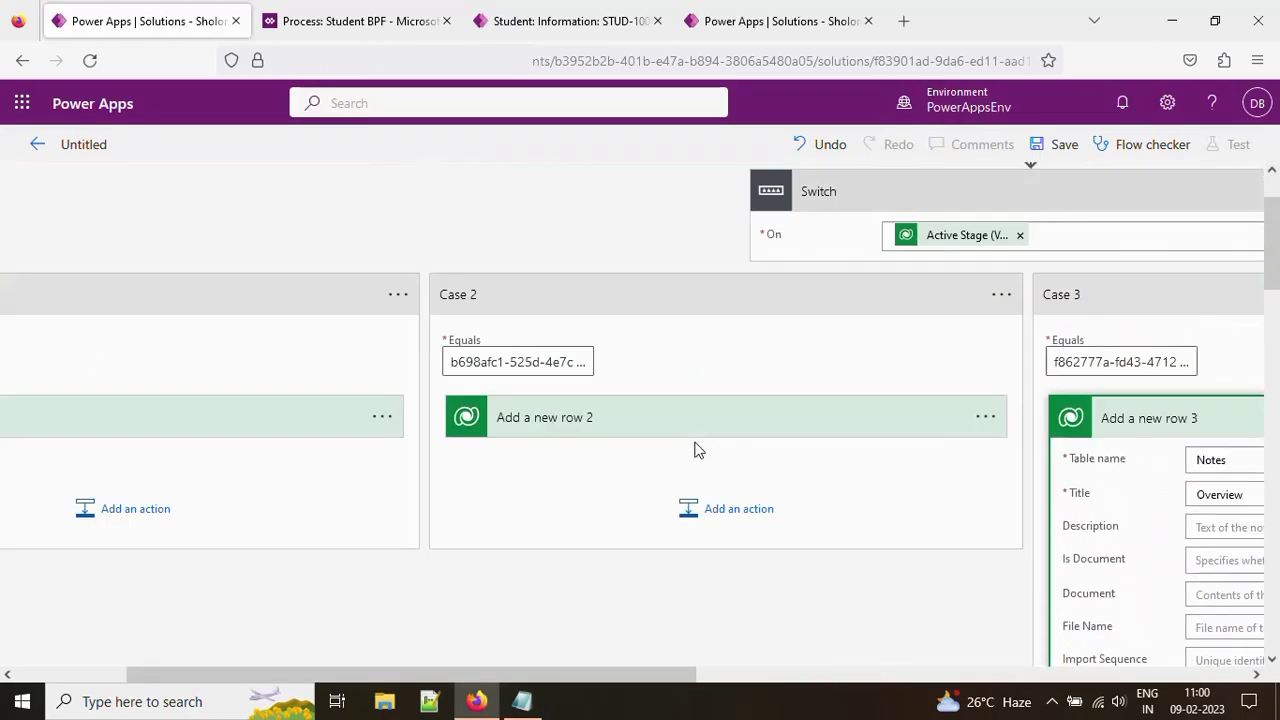
left_click(660, 424)
scroll(690, 395, "down", 4)
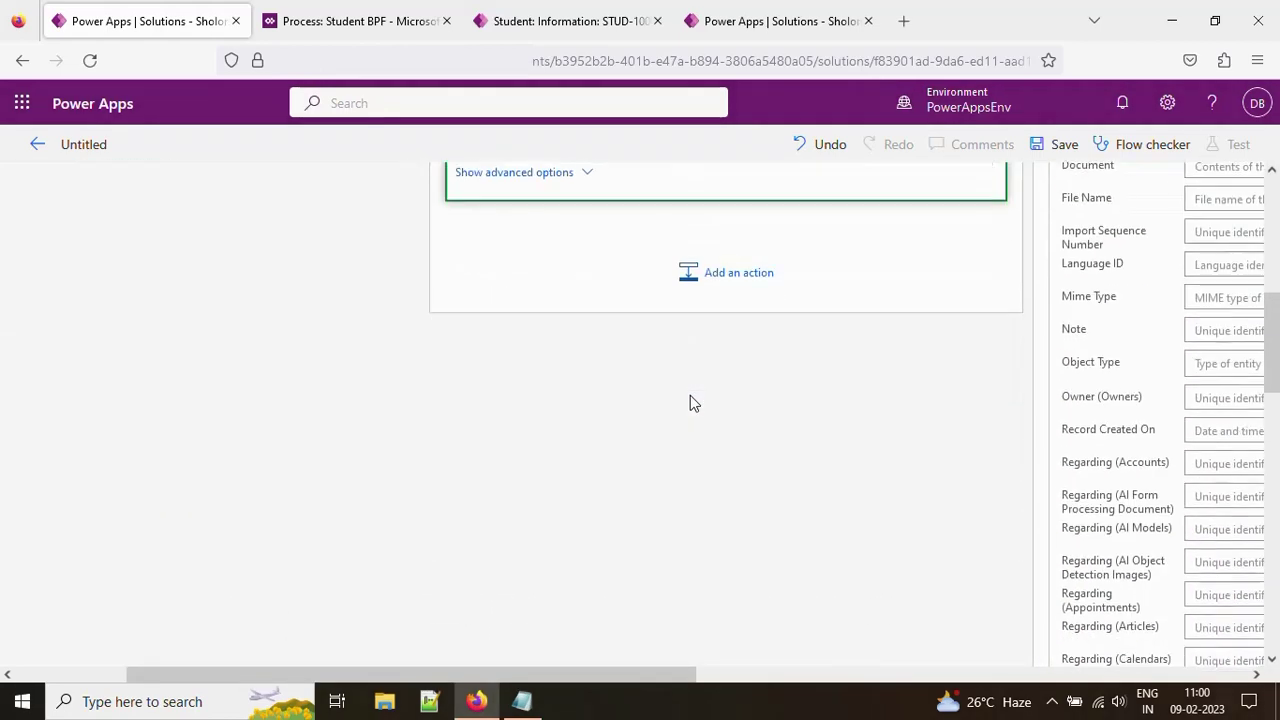
scroll(545, 295, "up", 1)
left_click(540, 285)
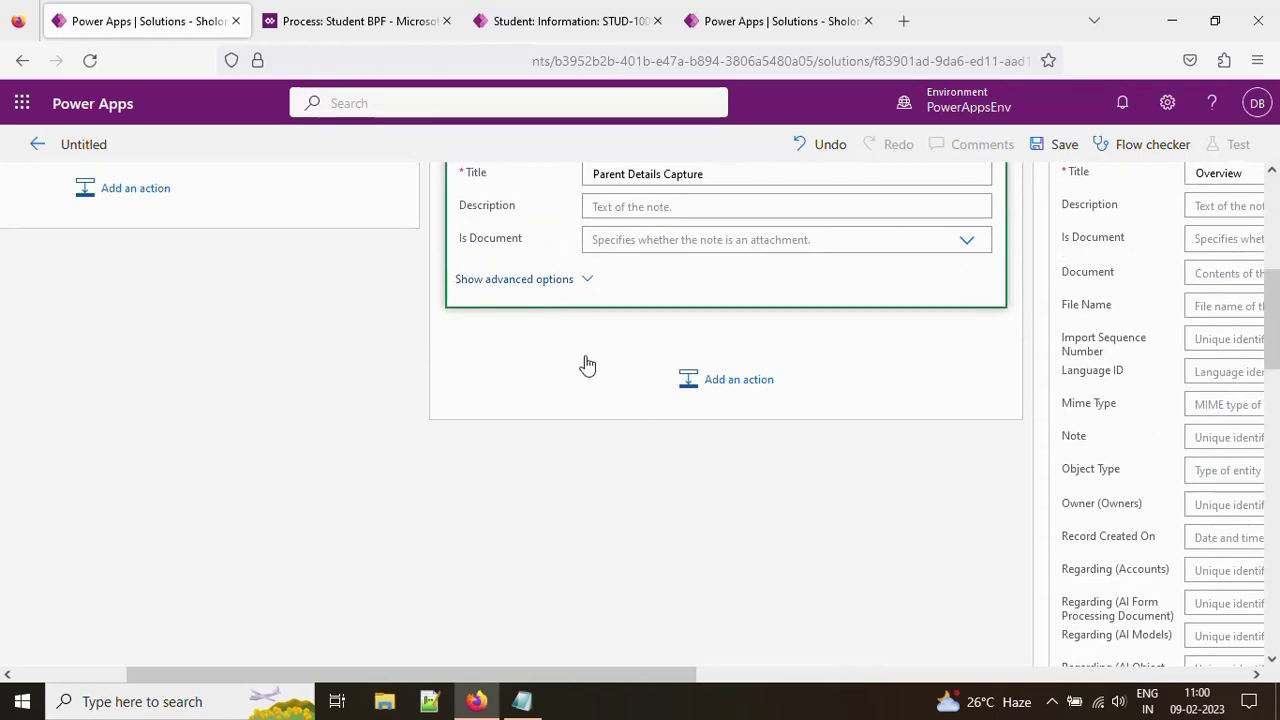
scroll(565, 332, "down", 10)
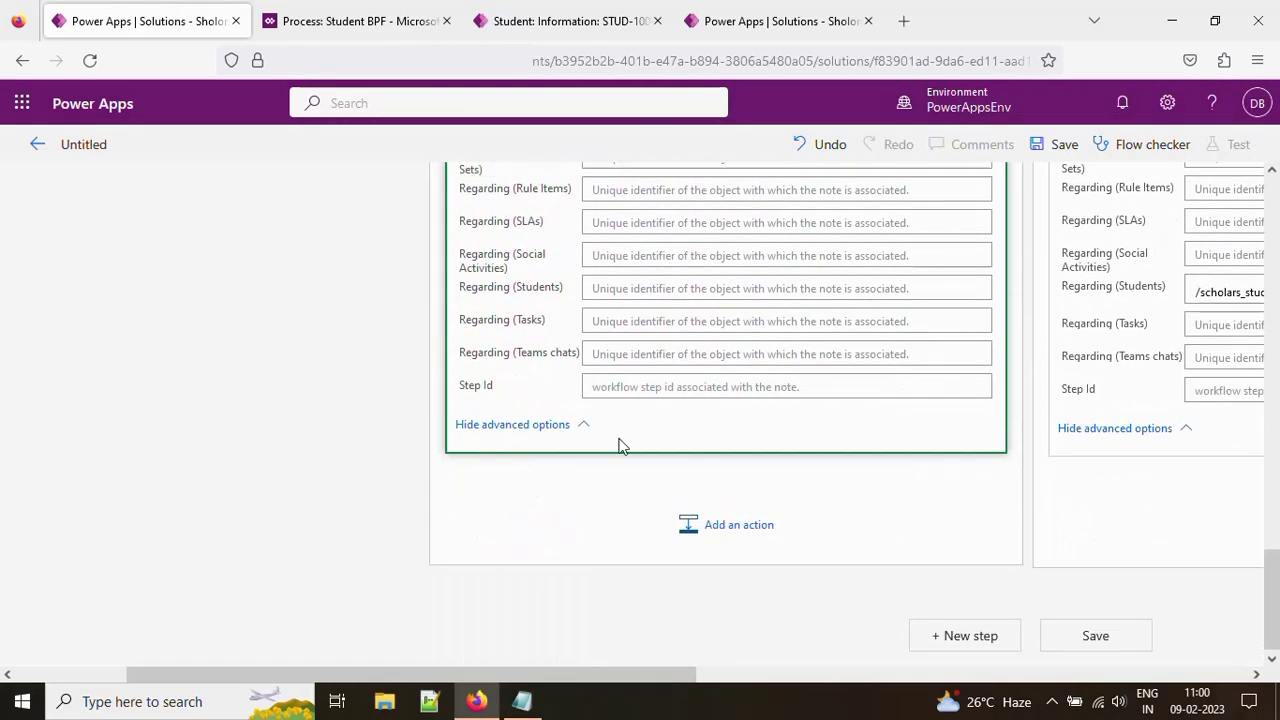
Copy the Regarding (Students) value from Case 3 into the same field of Case 2's new row action
left_click(600, 296)
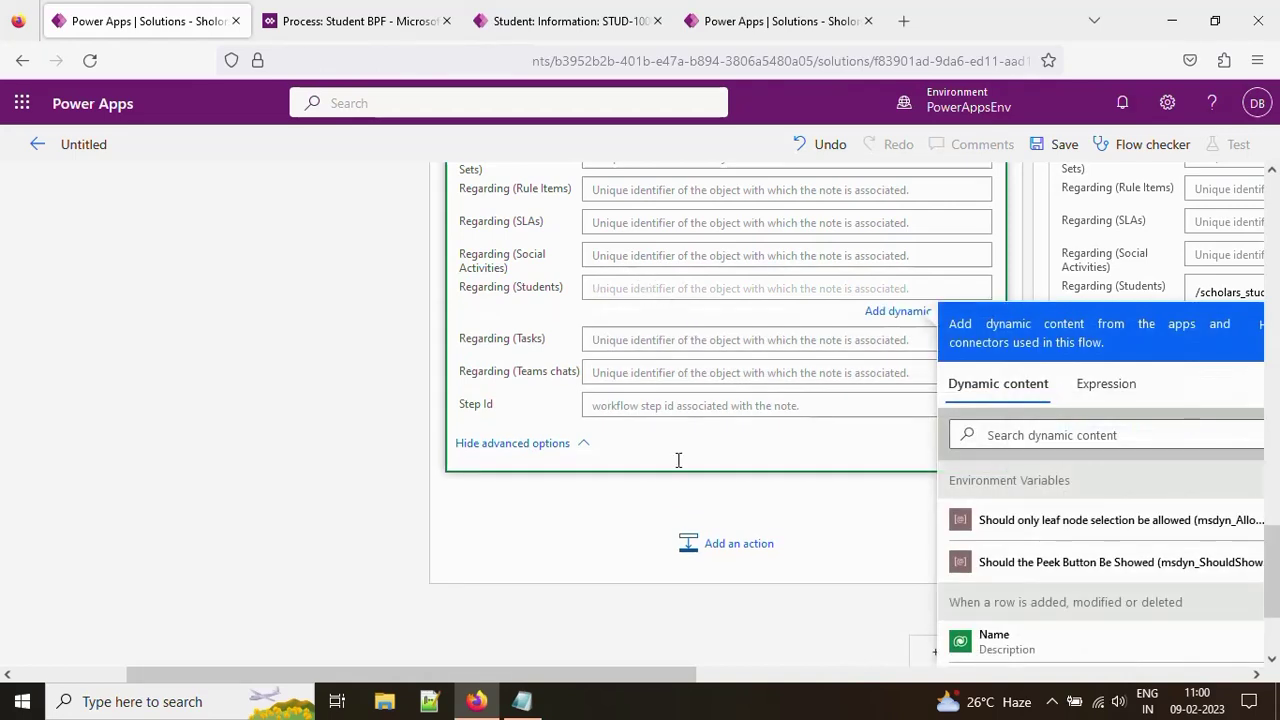
left_click(700, 550)
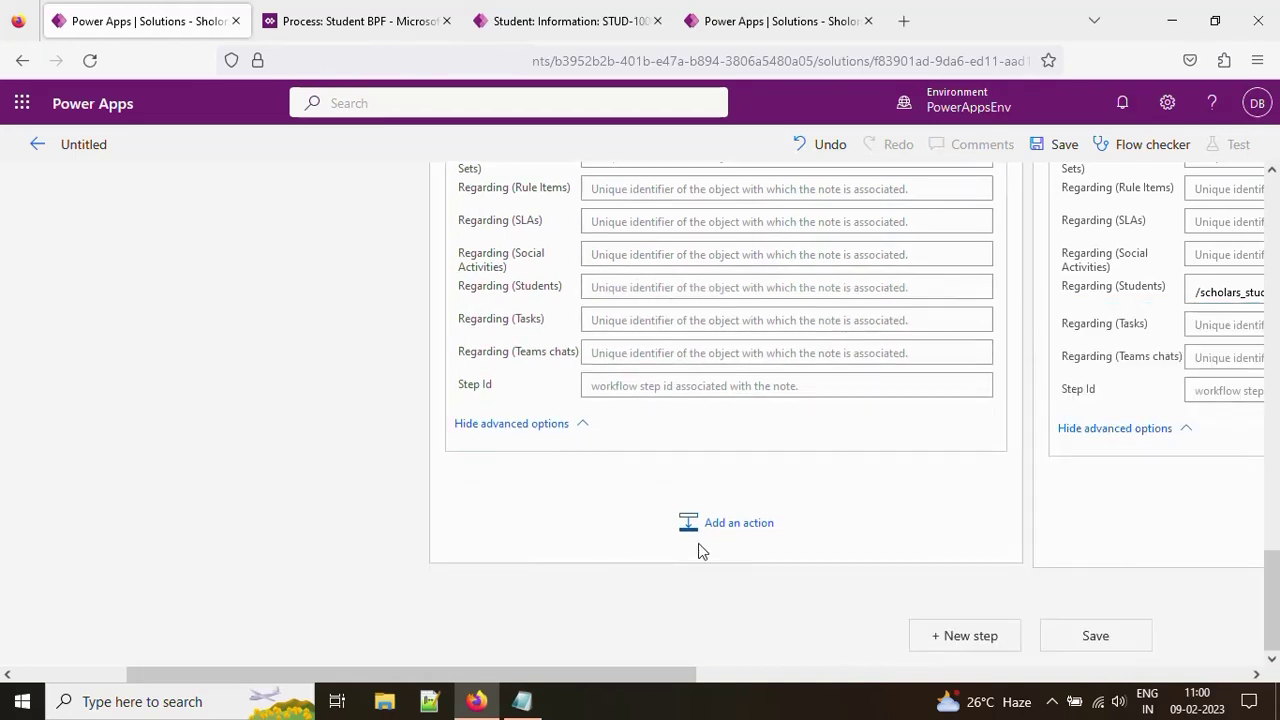
triple_click(1215, 292)
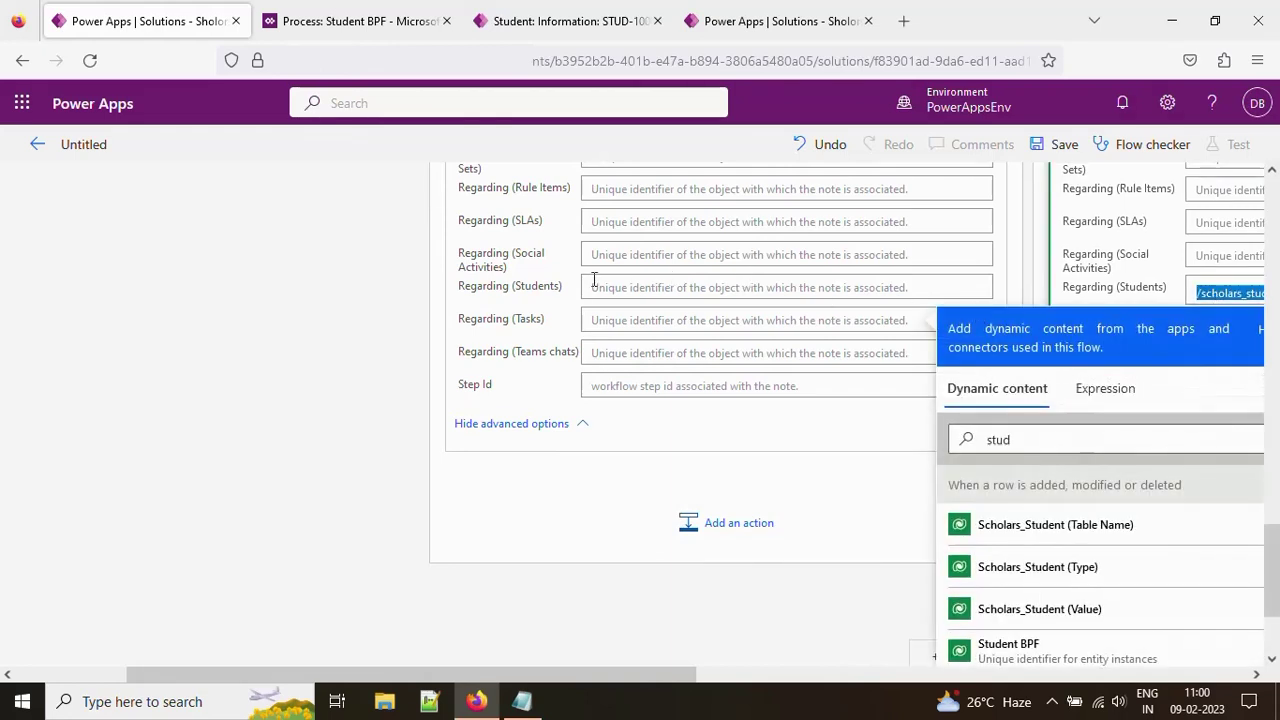
left_click(626, 289)
key("ctrl+v")
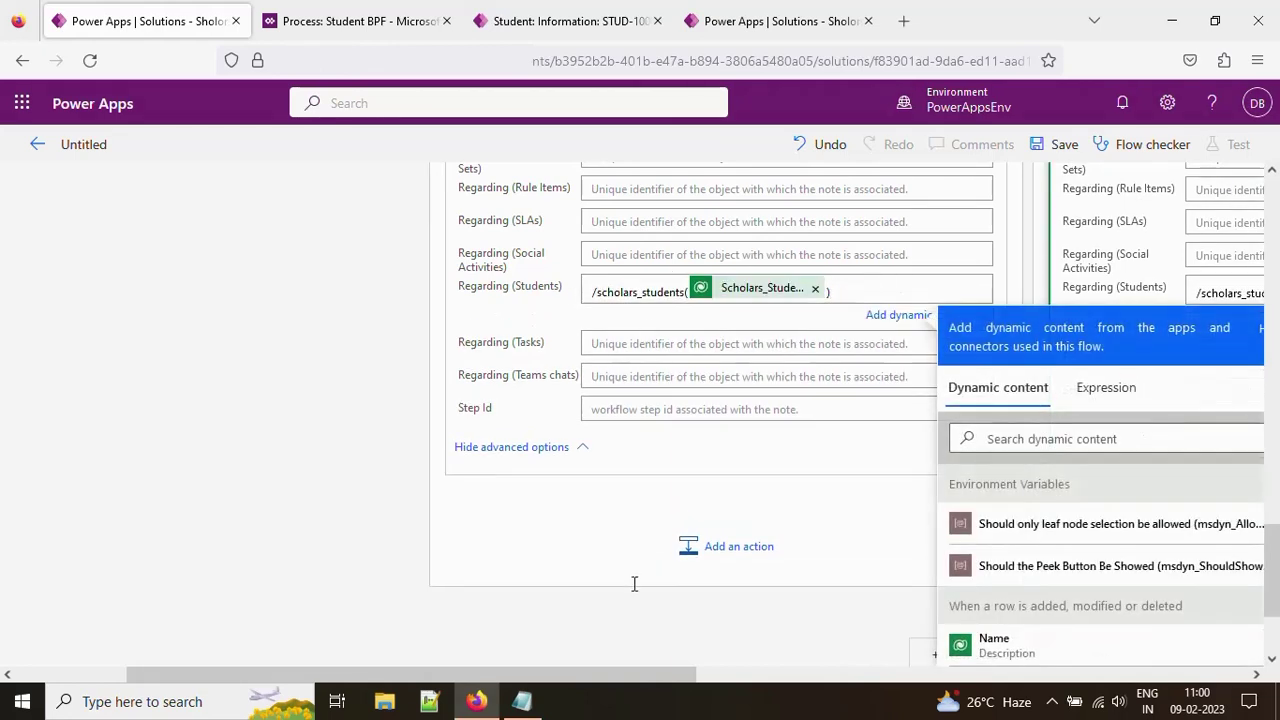
Show the advanced options of the first Case's new row action and paste the copied value into its Regarding (Students) field
left_click_drag(597, 672, 487, 674)
scroll(371, 563, "up", 5)
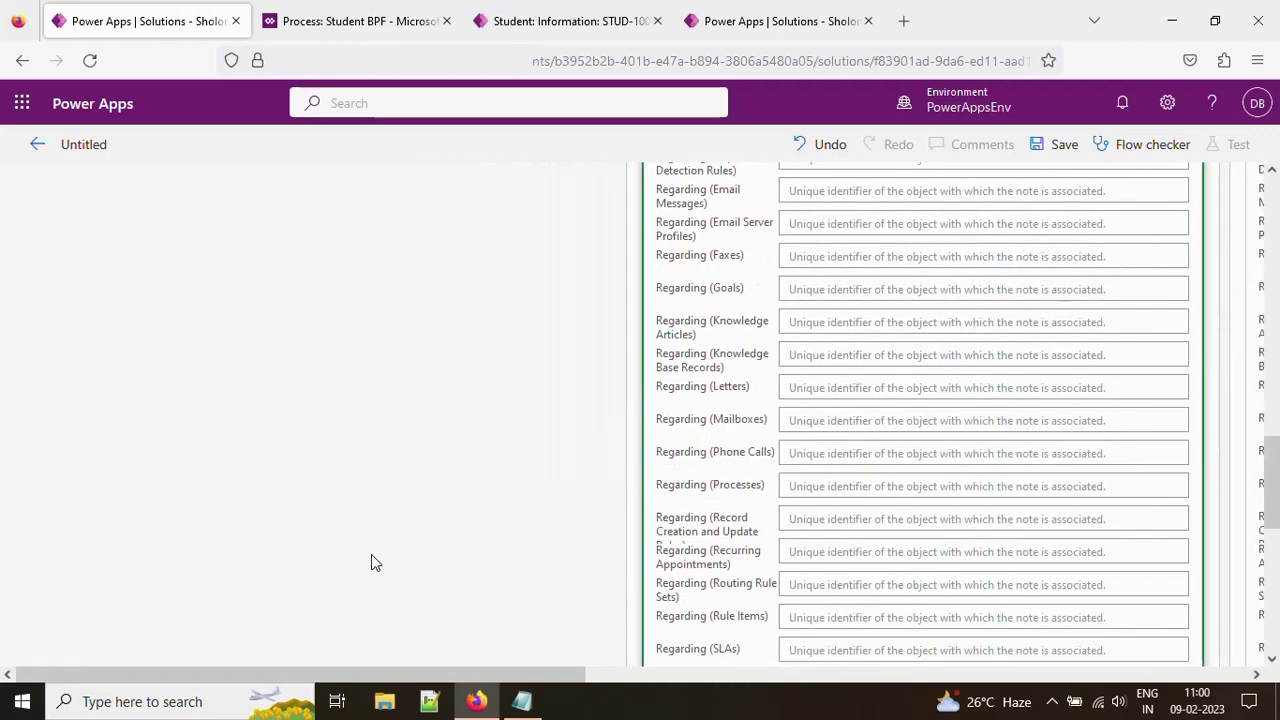
scroll(371, 555, "up", 10)
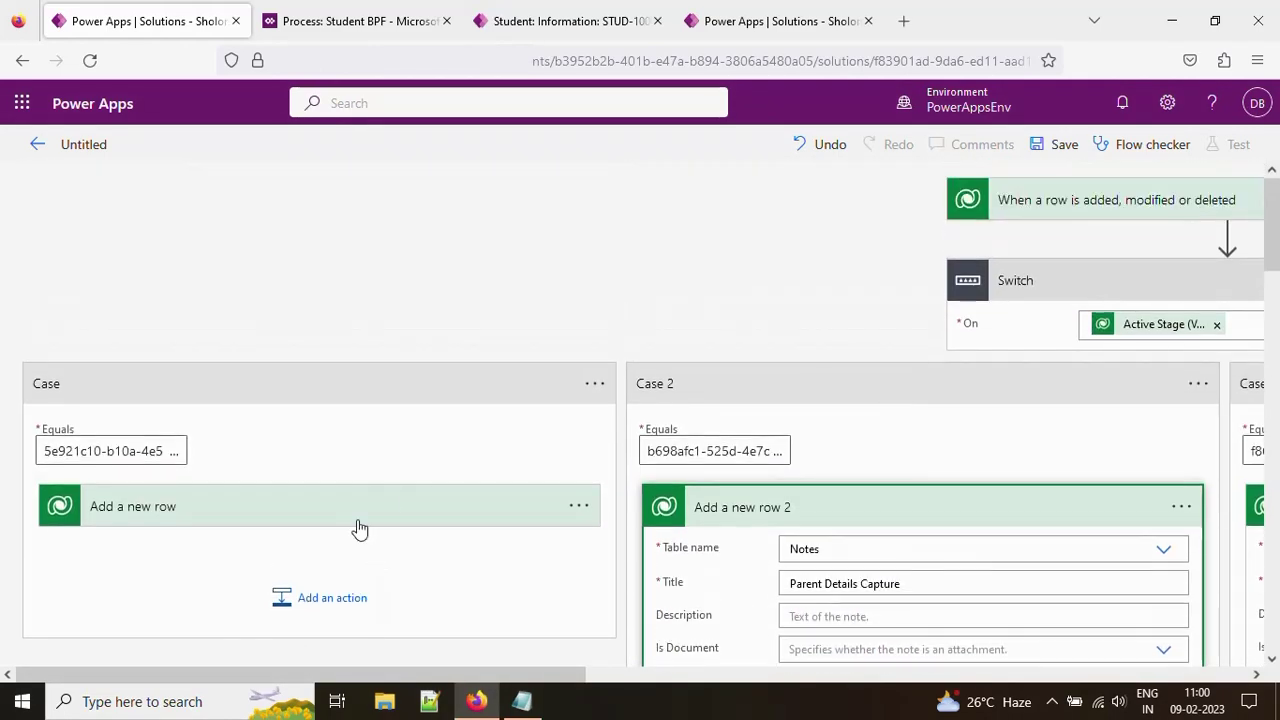
scroll(457, 434, "down", 3)
left_click(457, 434)
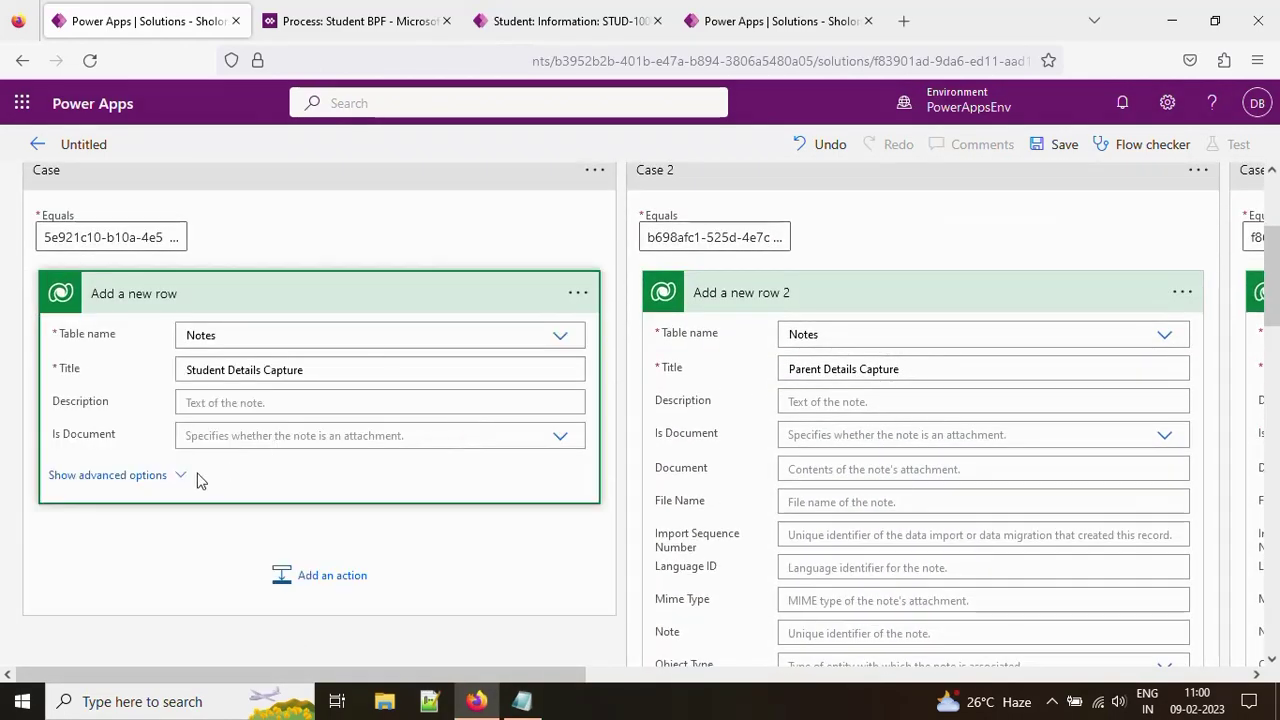
scroll(309, 449, "down", 15)
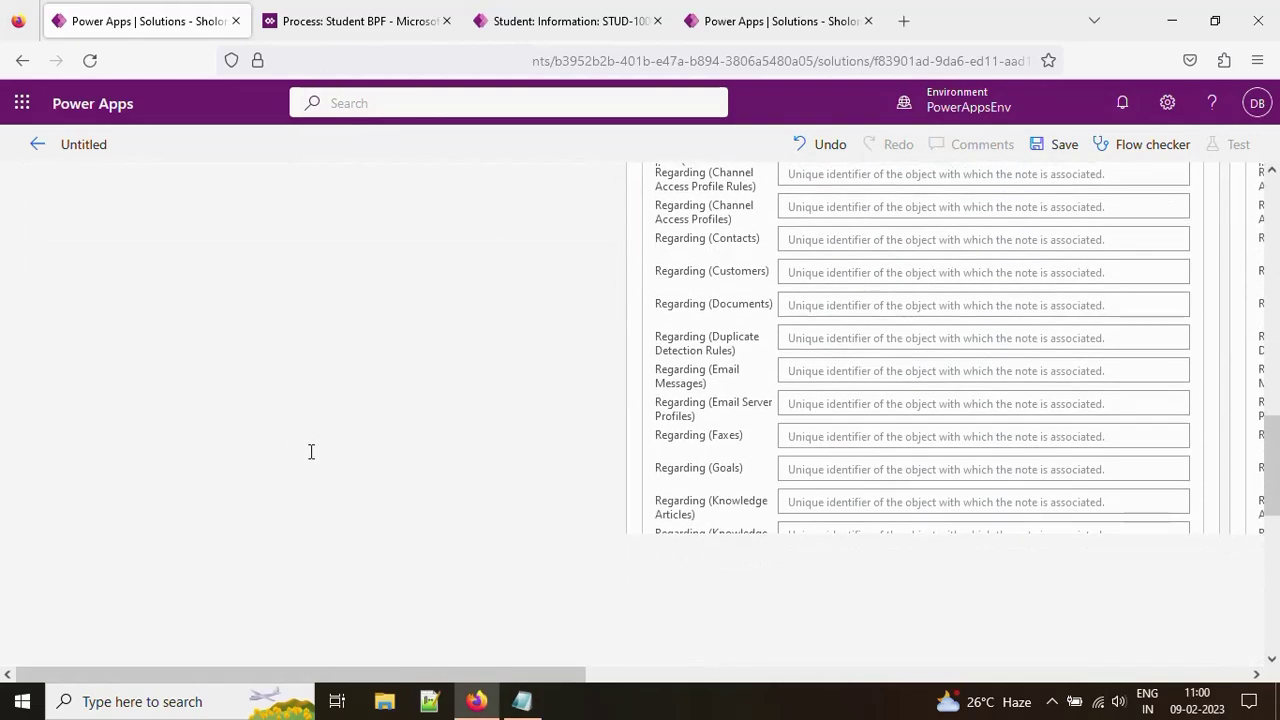
scroll(309, 451, "down", 10)
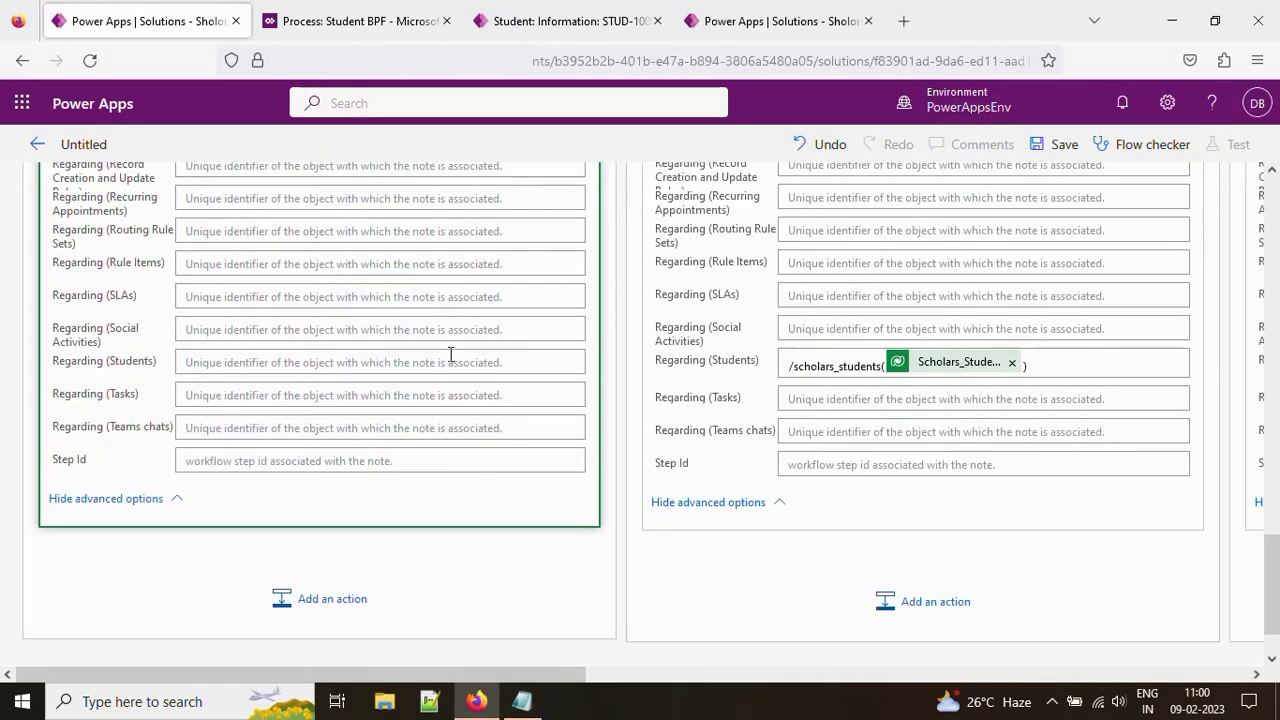
left_click(386, 362)
type("/scholars_students(Scholars_Stude...)")
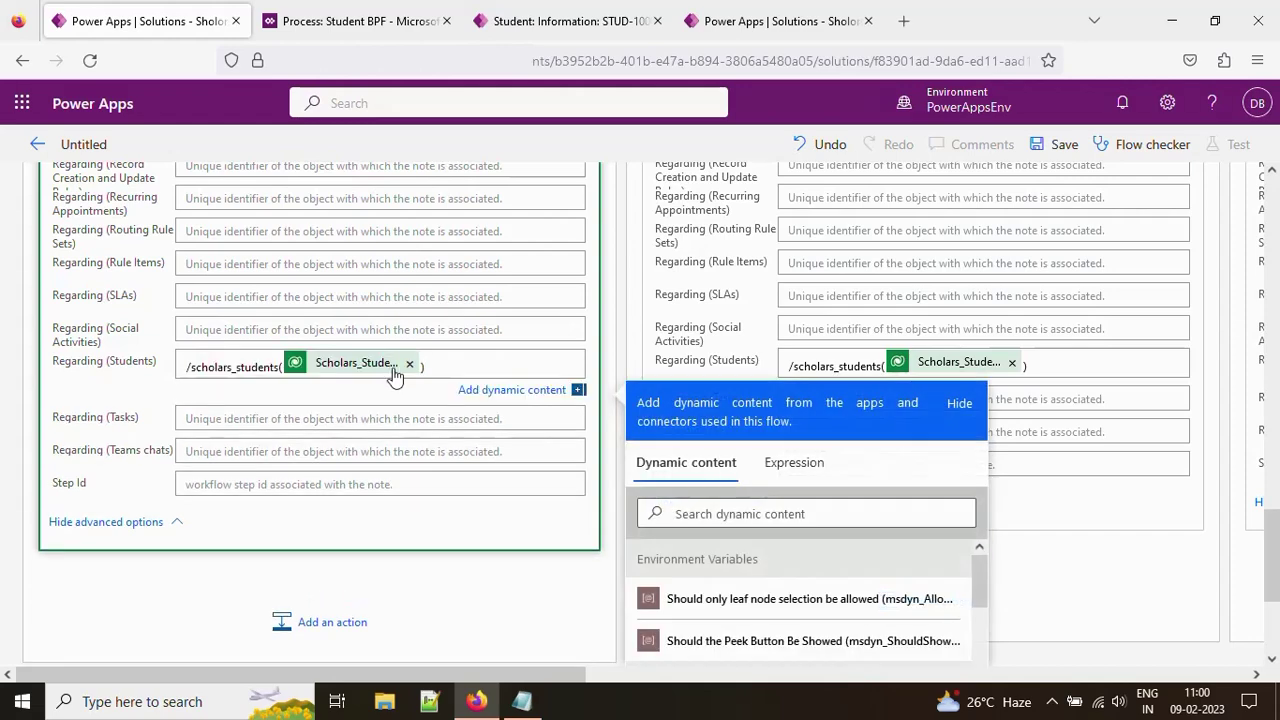
left_click(533, 587)
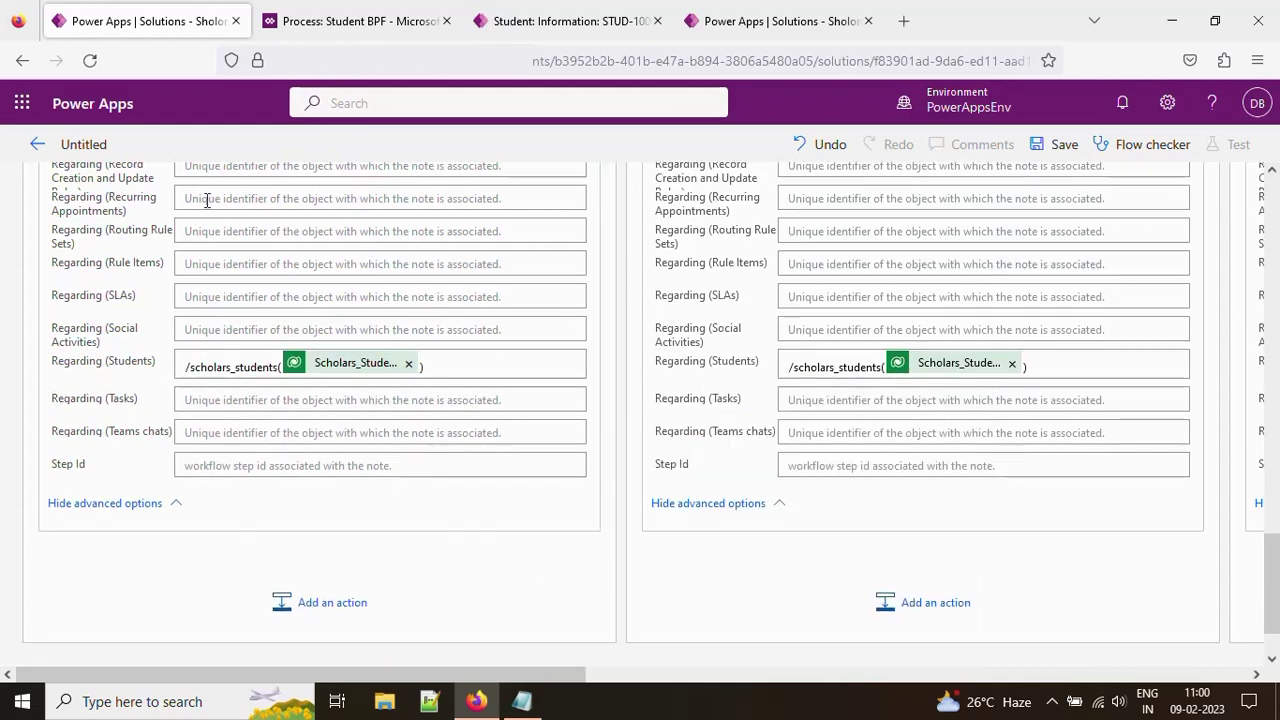
Name the flow "StagesOnchangeNotes" and save it
left_click(92, 143)
key("ctrl+a")
type("stages")
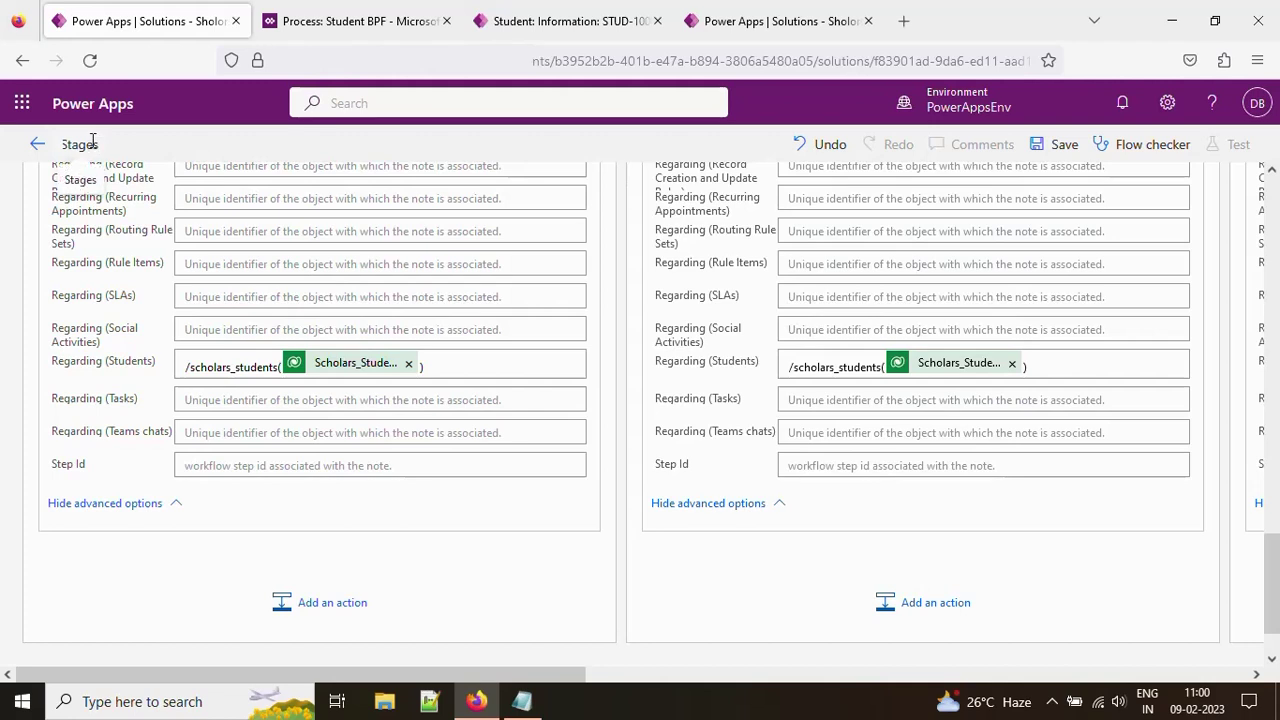
type("Onchange")
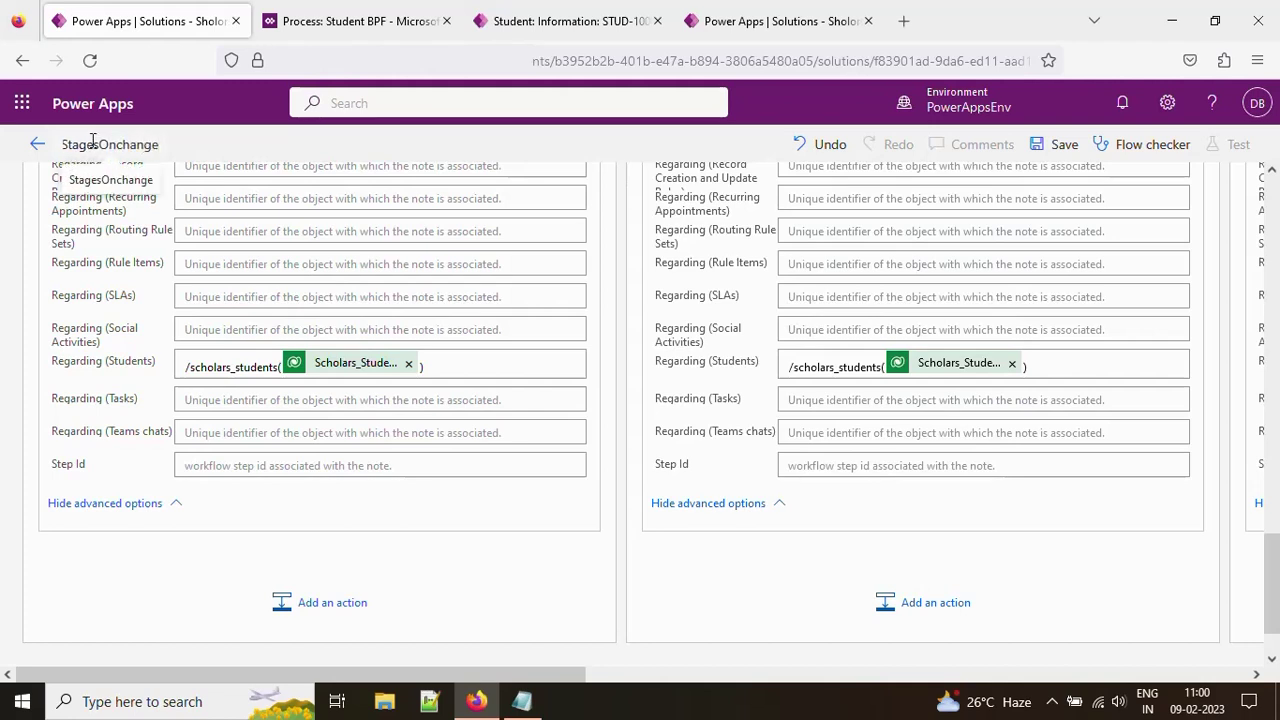
type("Notes")
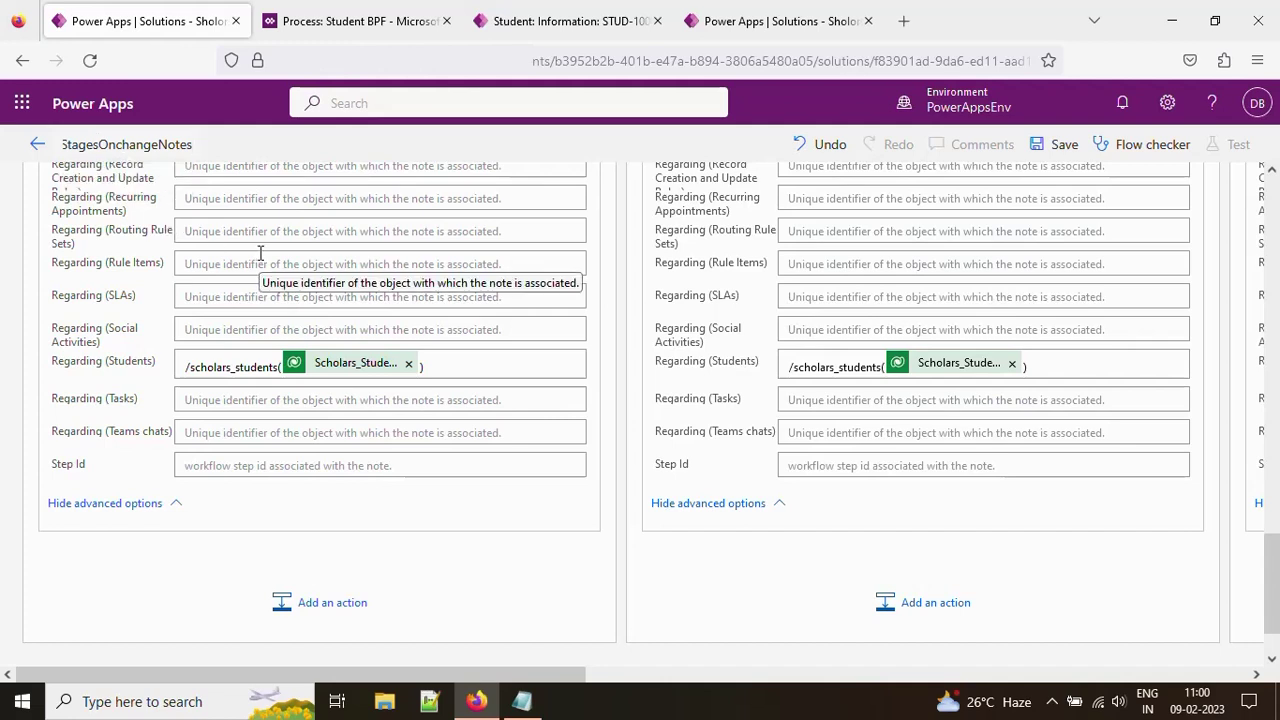
left_click(648, 583)
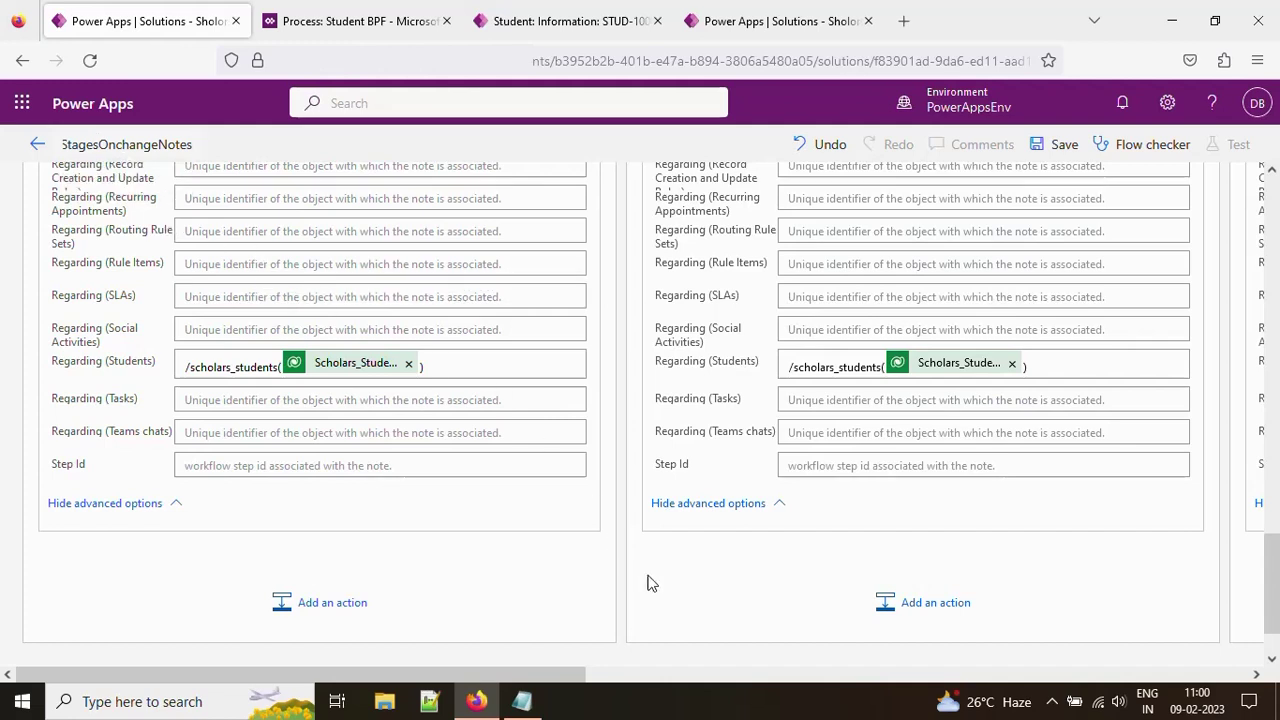
left_click(1058, 147)
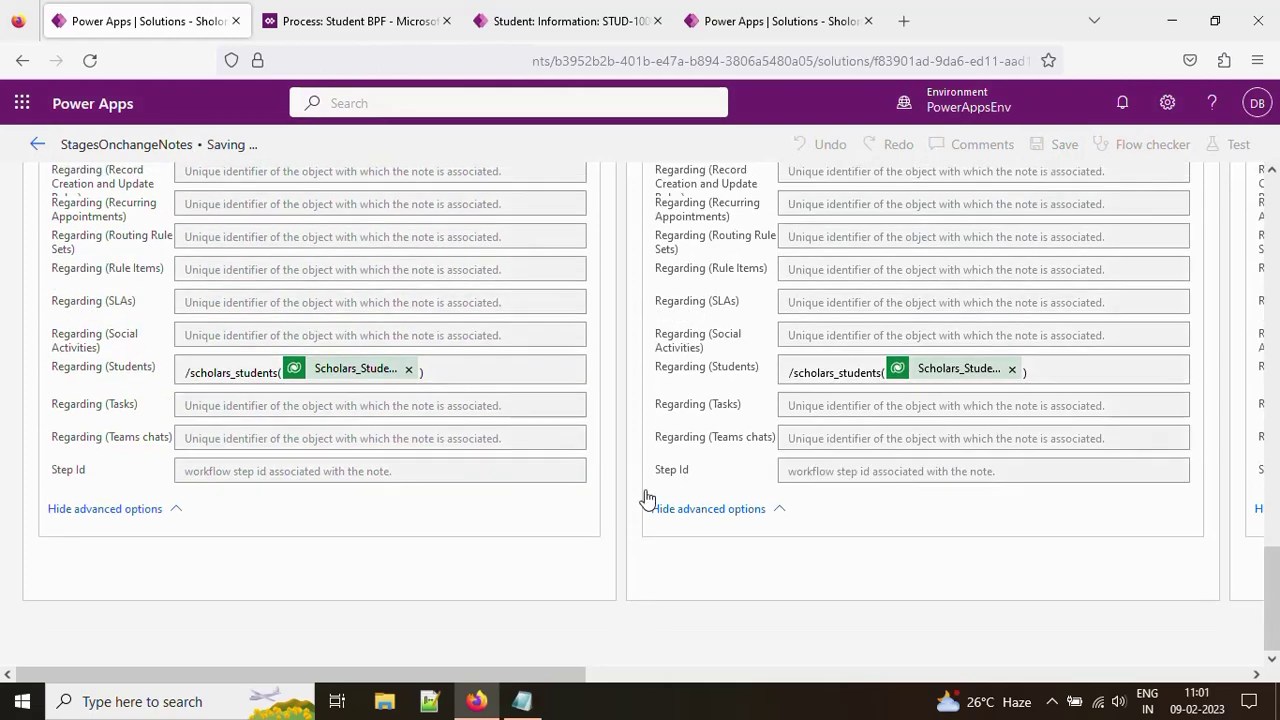
Switch to the Student Scholarship App, start a new record from the Students list and enter the student's name
key("ctrl+3")
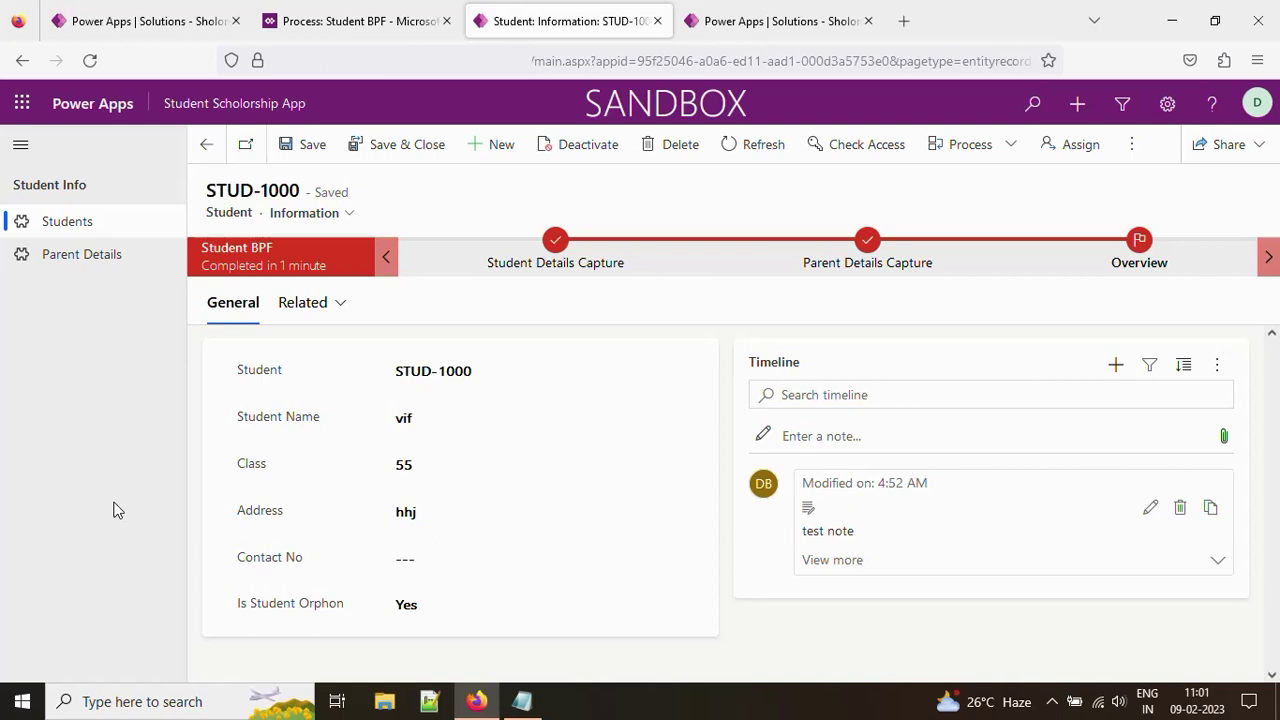
left_click(89, 219)
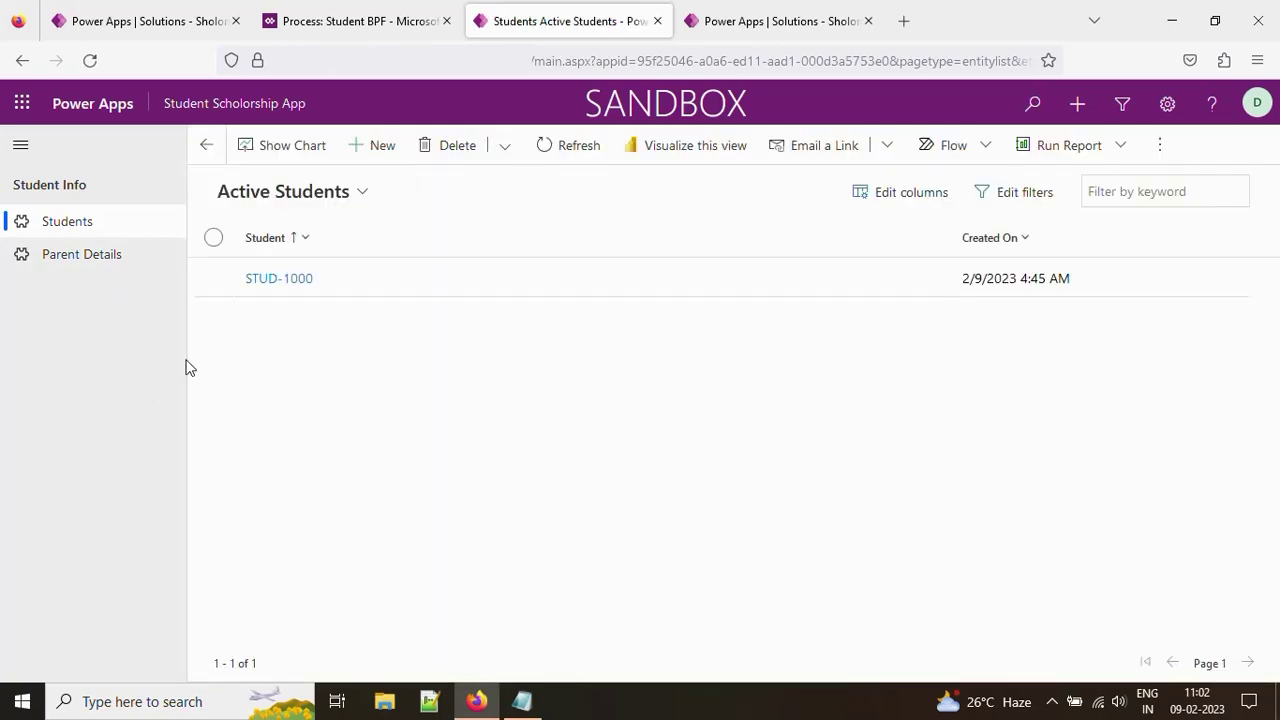
left_click(219, 284)
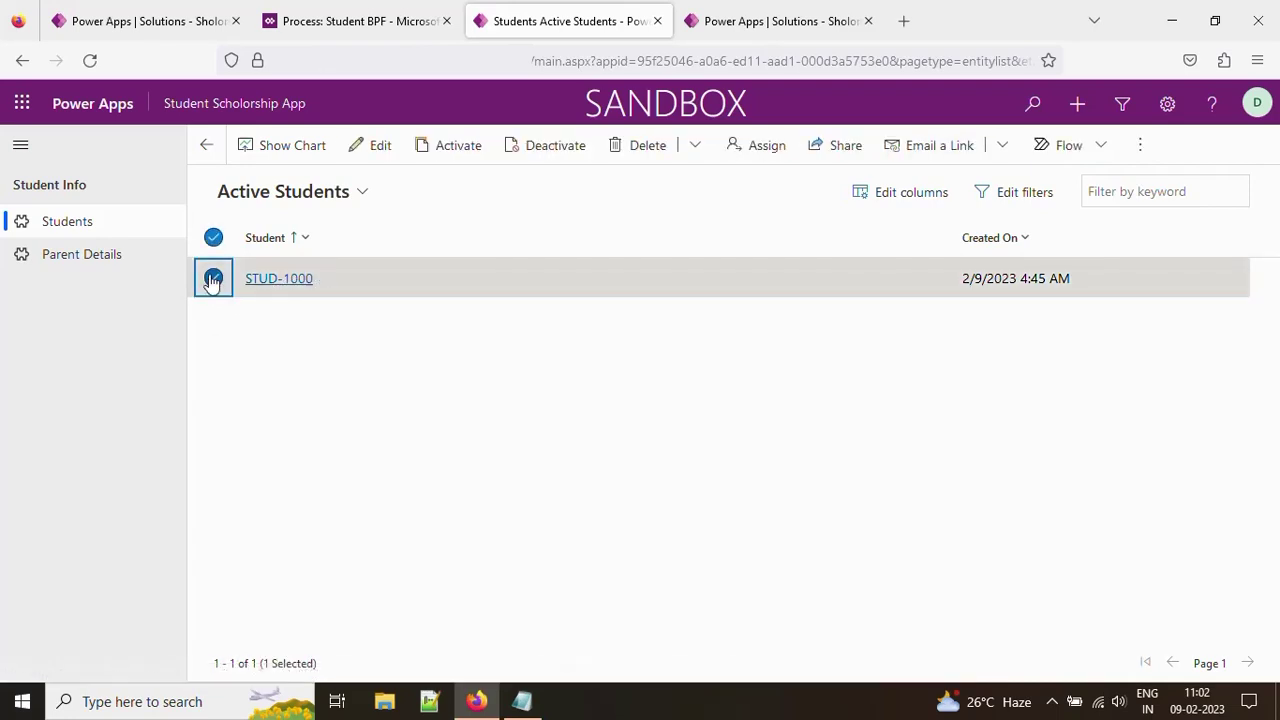
left_click(212, 282)
left_click(392, 150)
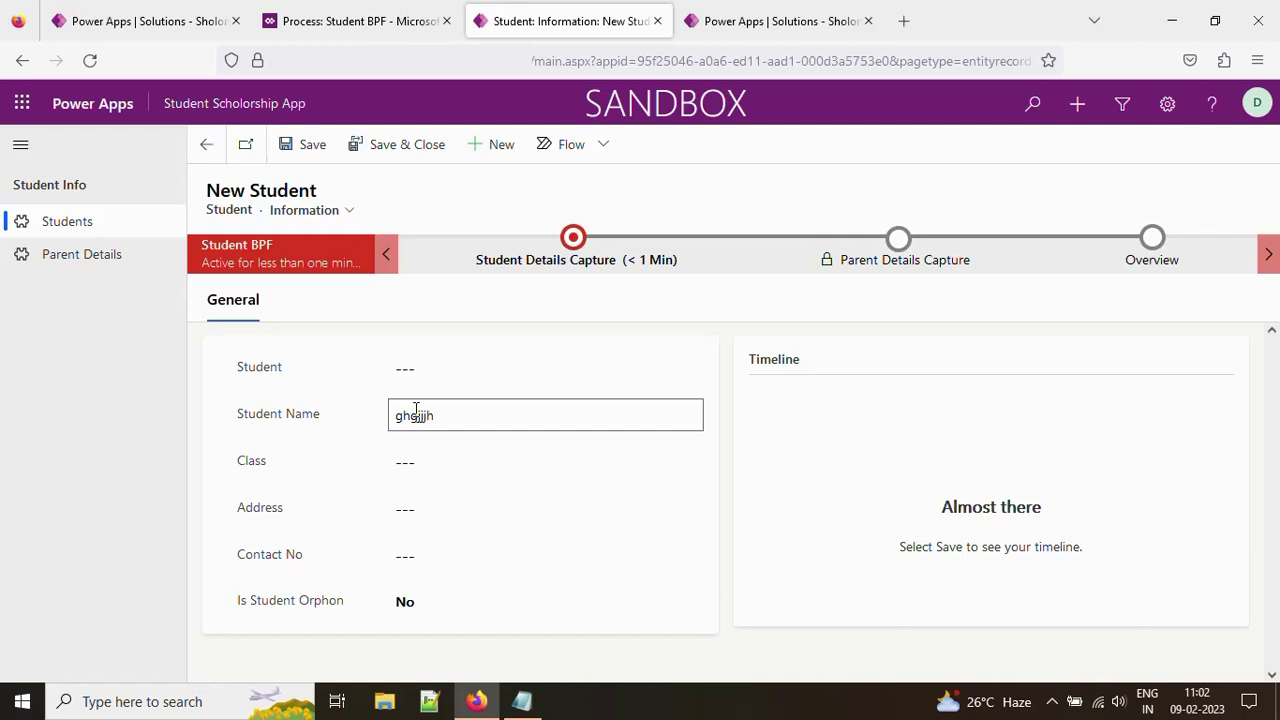
Set the new student's class to 788, fill in the address and contact number, and save the record
left_click(441, 466)
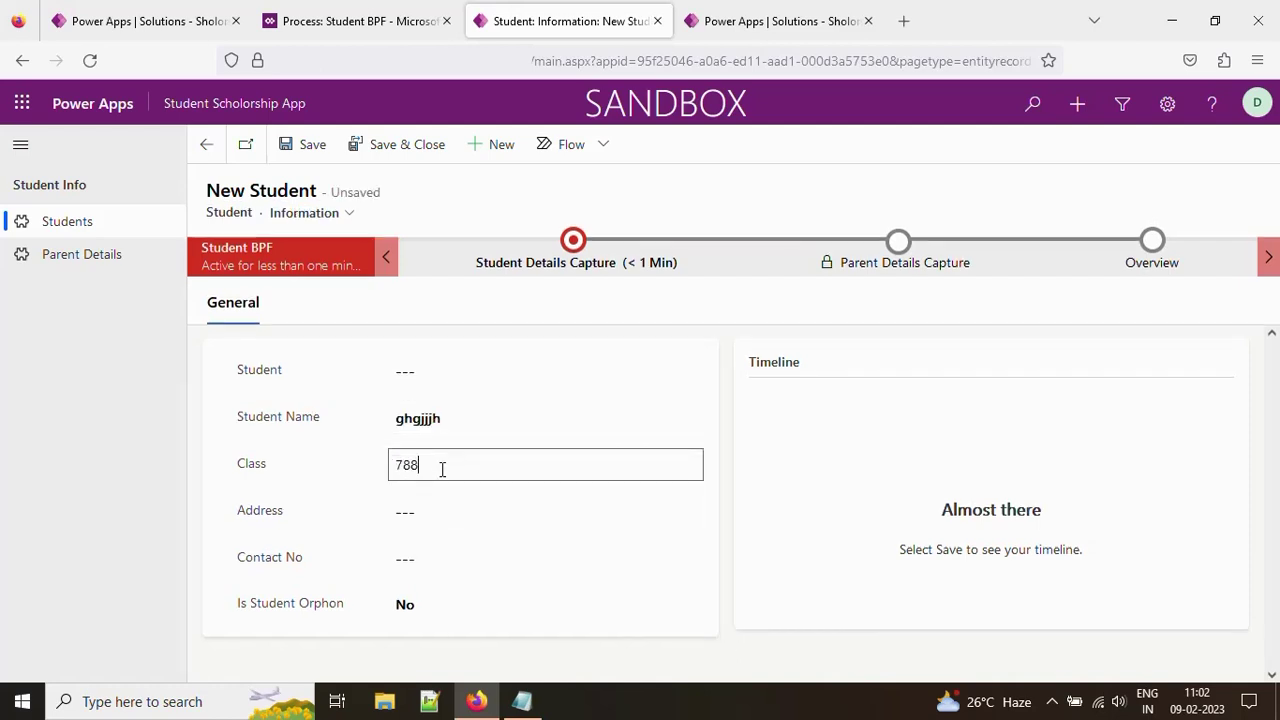
left_click(436, 514)
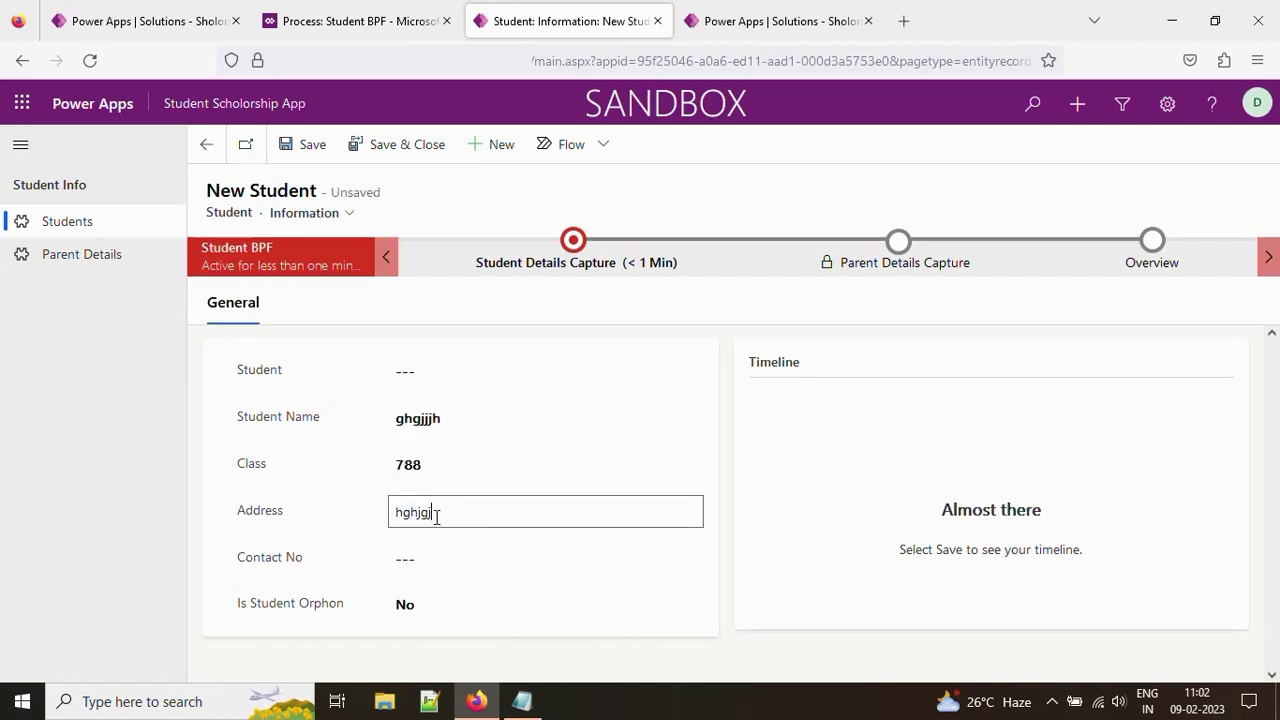
type("hghjgjg")
left_click(434, 562)
type("898989889")
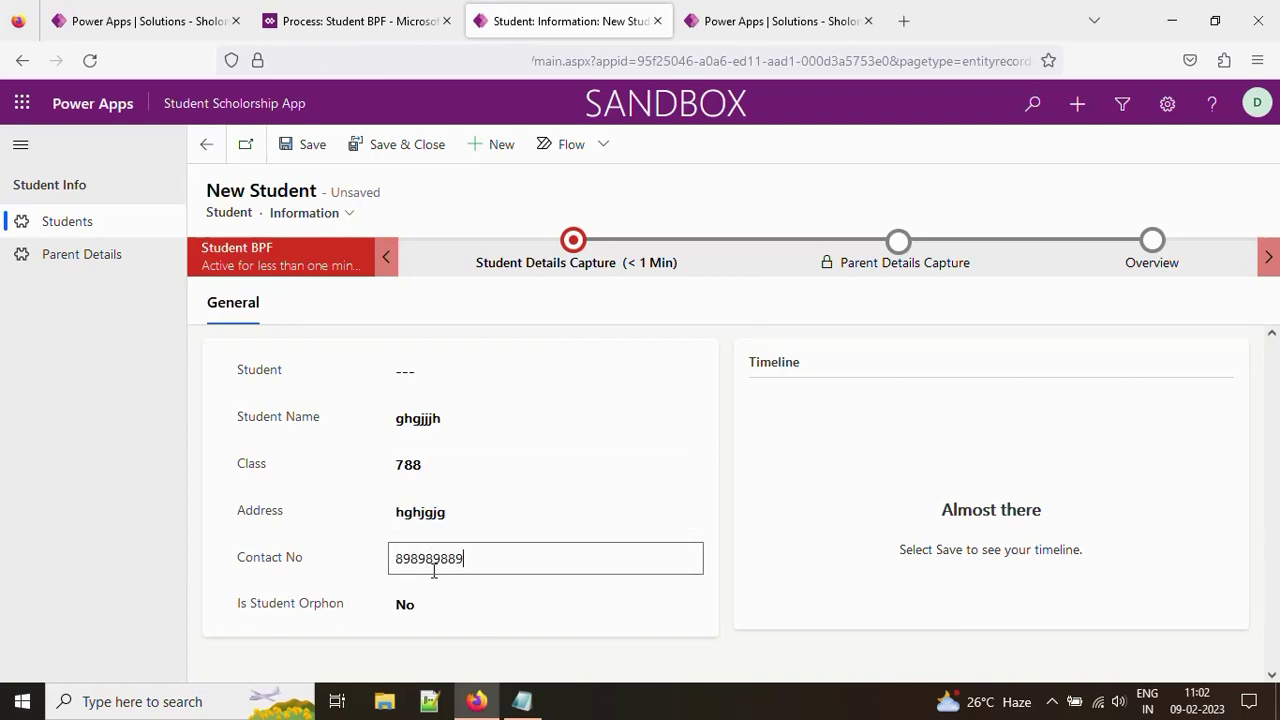
left_click(311, 145)
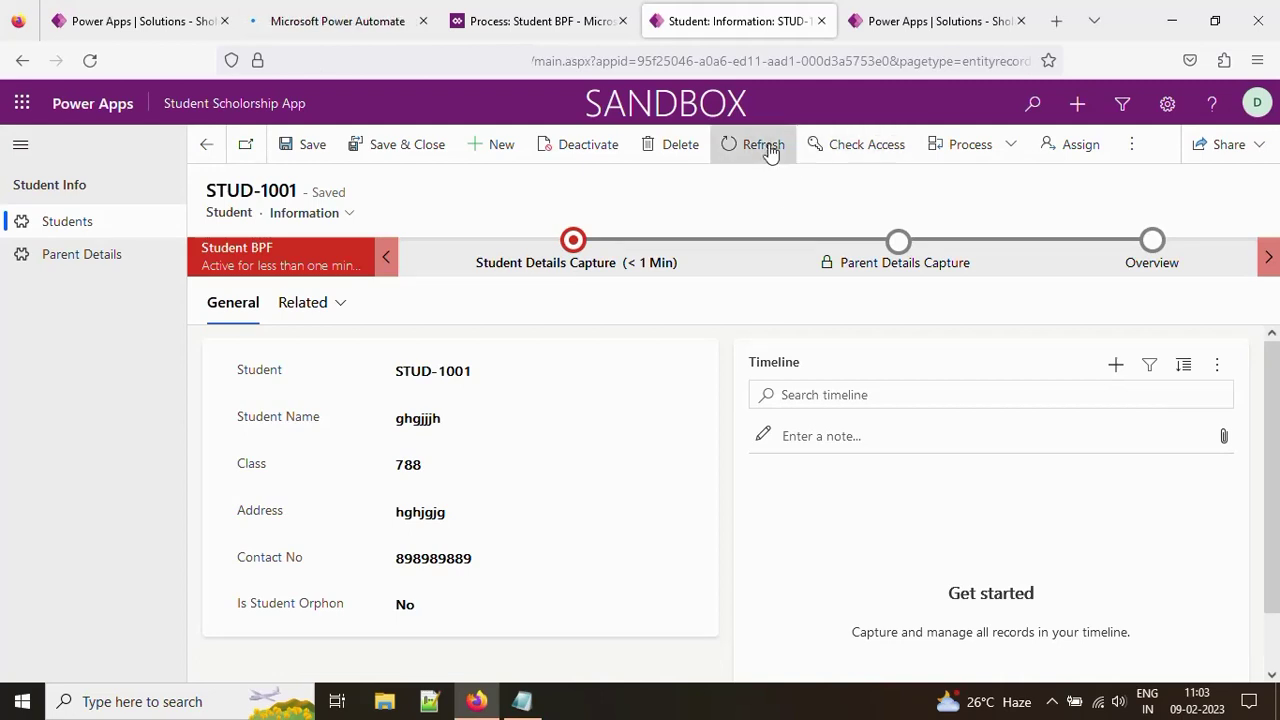
Refresh the student record and check its timeline for the Student Details Capture note
left_click(765, 146)
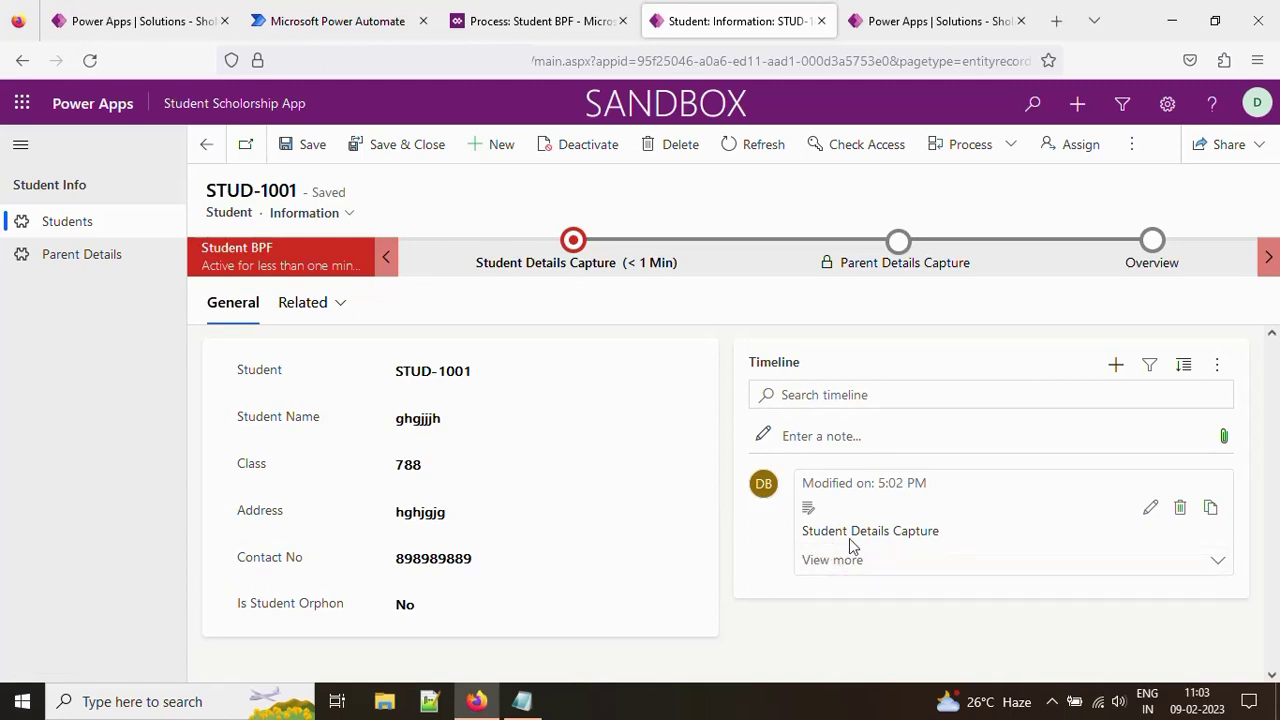
left_click_drag(803, 528, 940, 531)
left_click(719, 529)
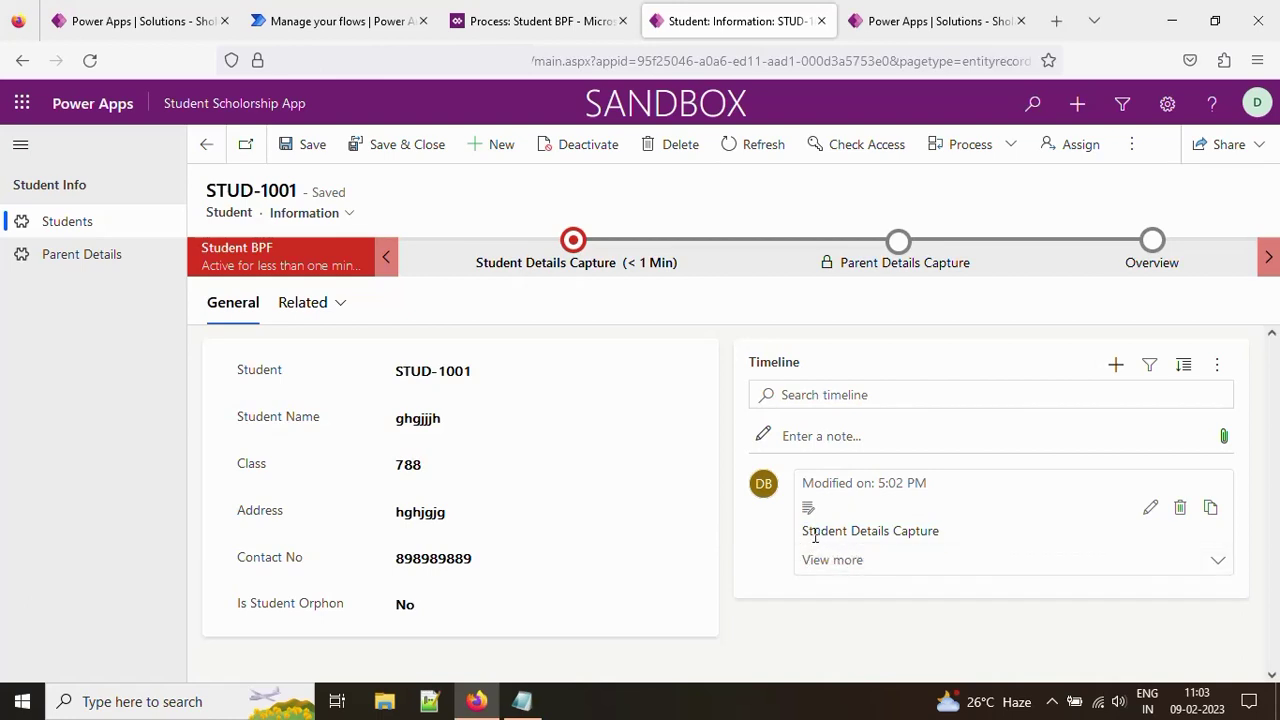
left_click_drag(805, 533, 932, 531)
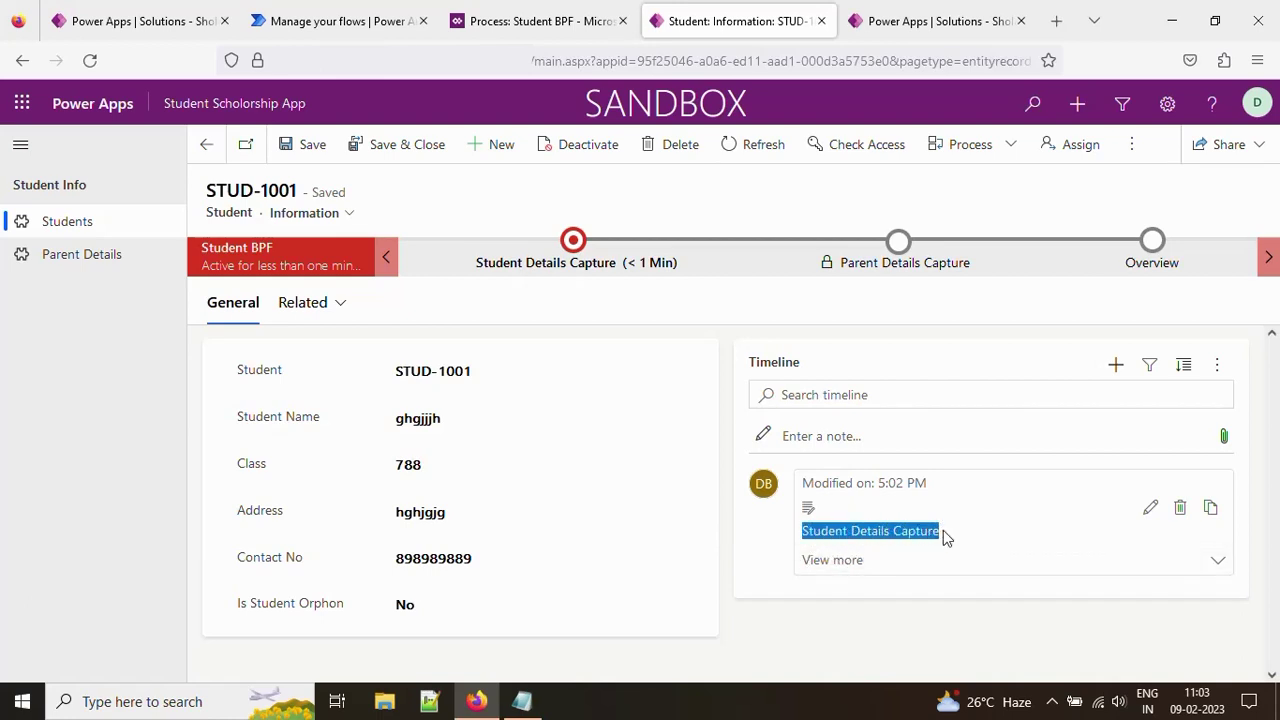
left_click(816, 622)
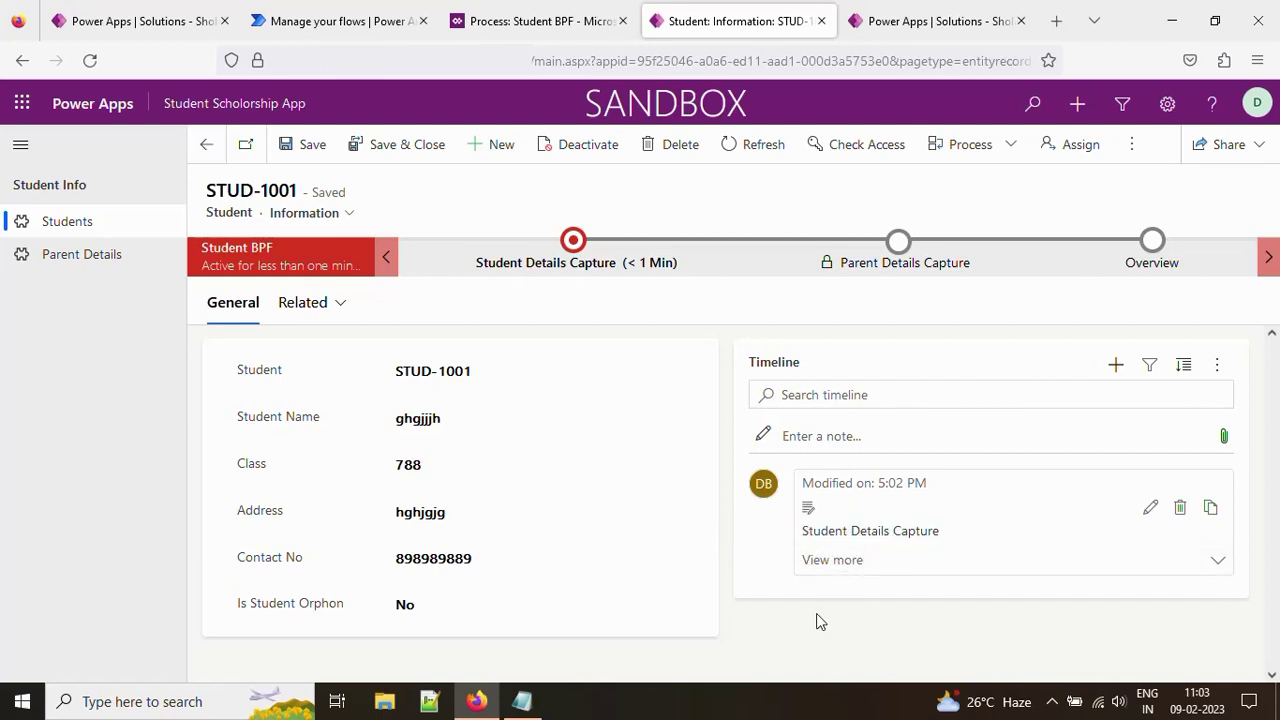
Set Is Student Orphon to Yes in the Student Details Capture stage and save the student record
left_click(573, 242)
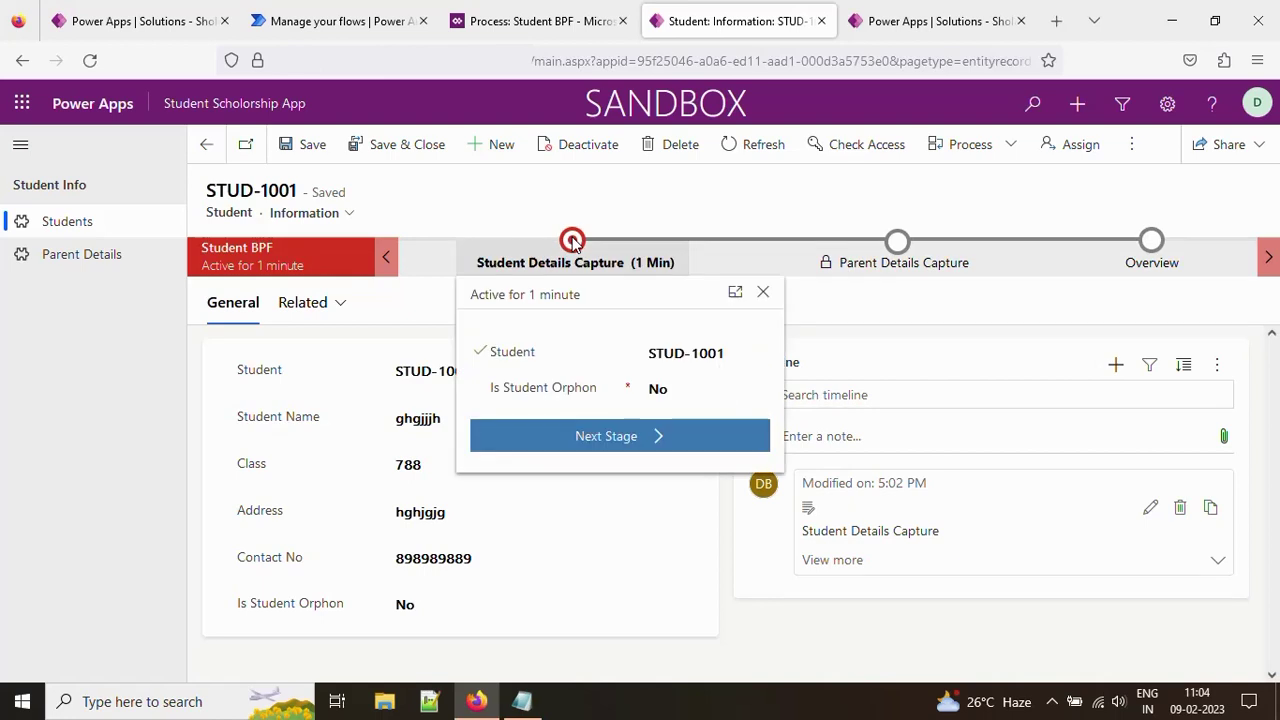
left_click(652, 389)
left_click(675, 448)
left_click(312, 146)
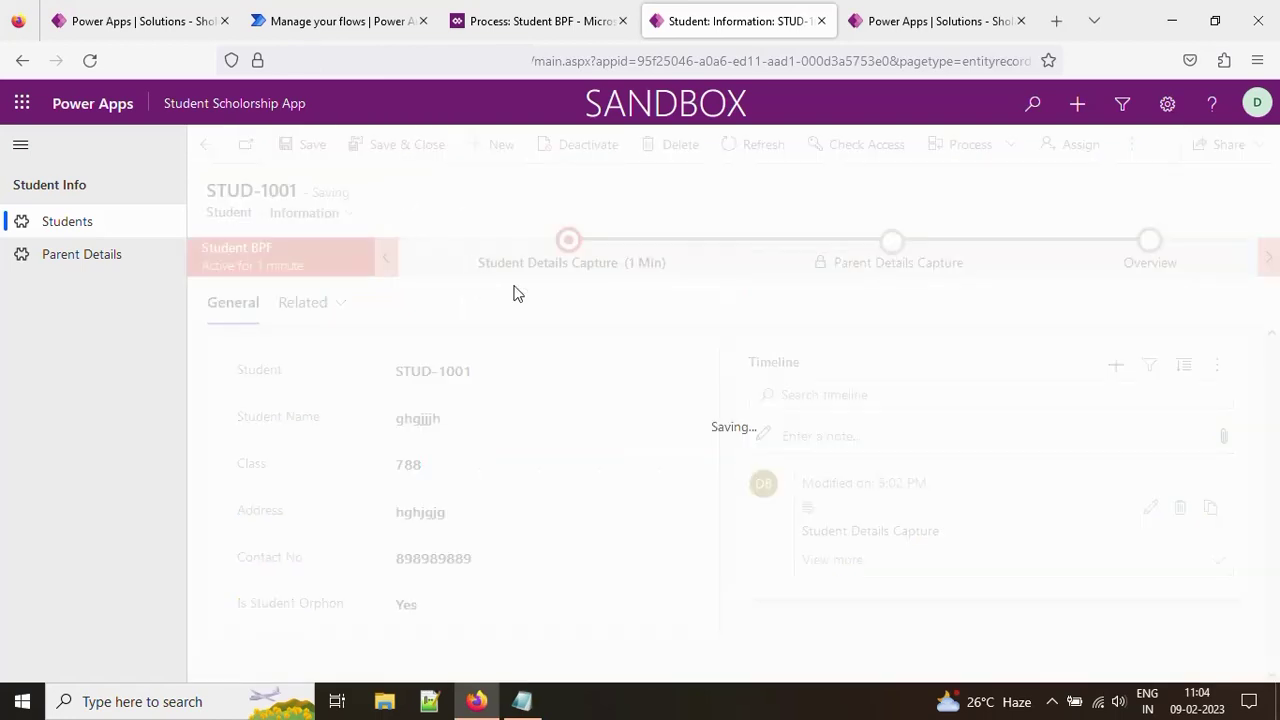
Advance the Student BPF to the Parent Details Capture stage by creating a new Parent Details record
left_click(590, 263)
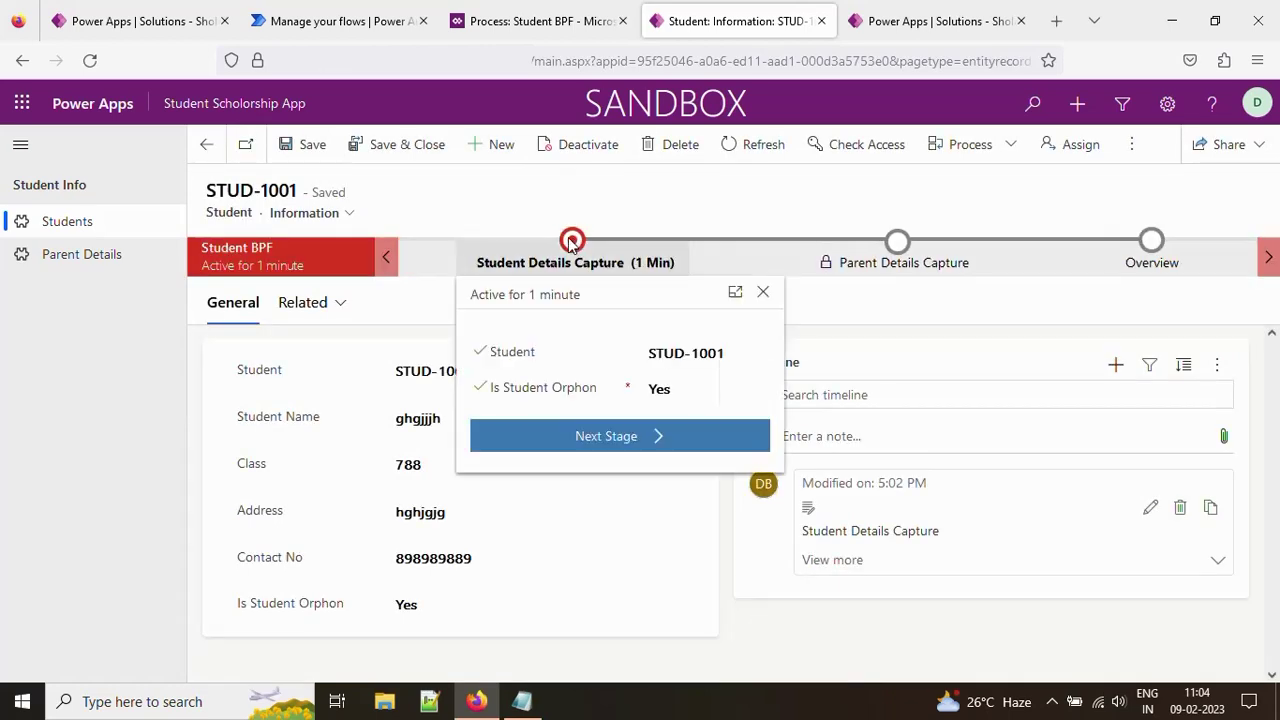
left_click(598, 440)
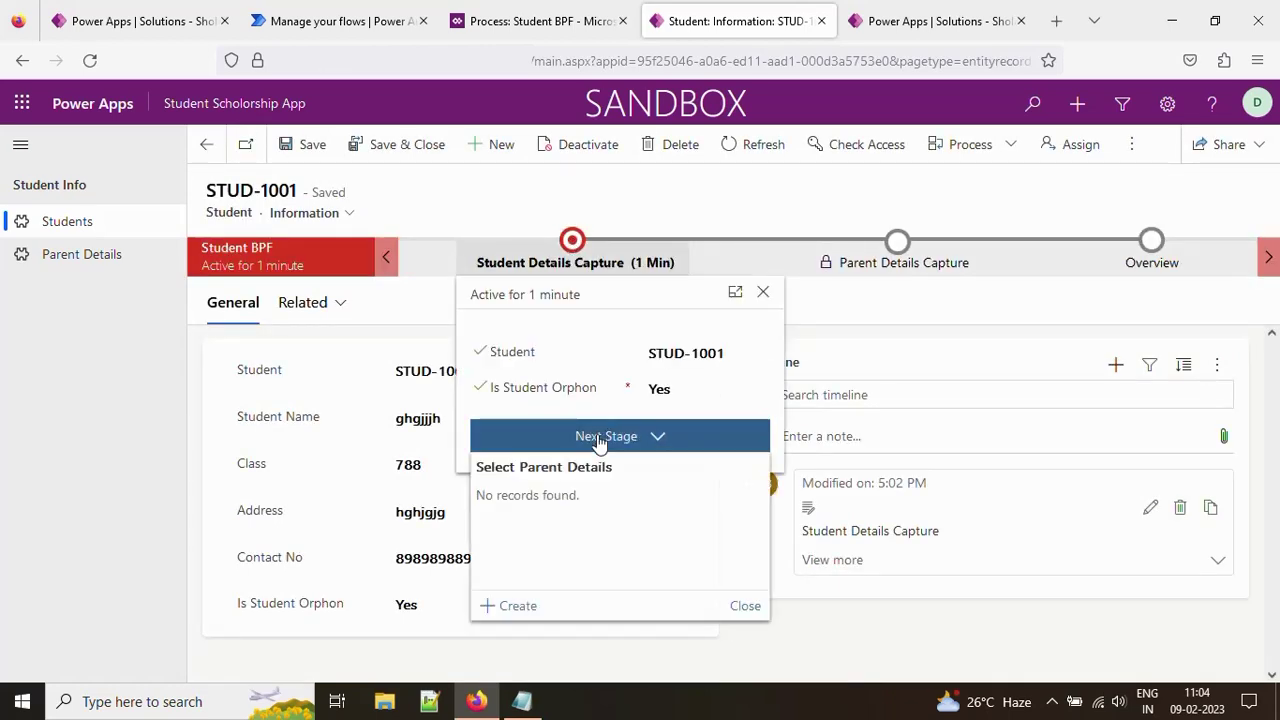
left_click(518, 606)
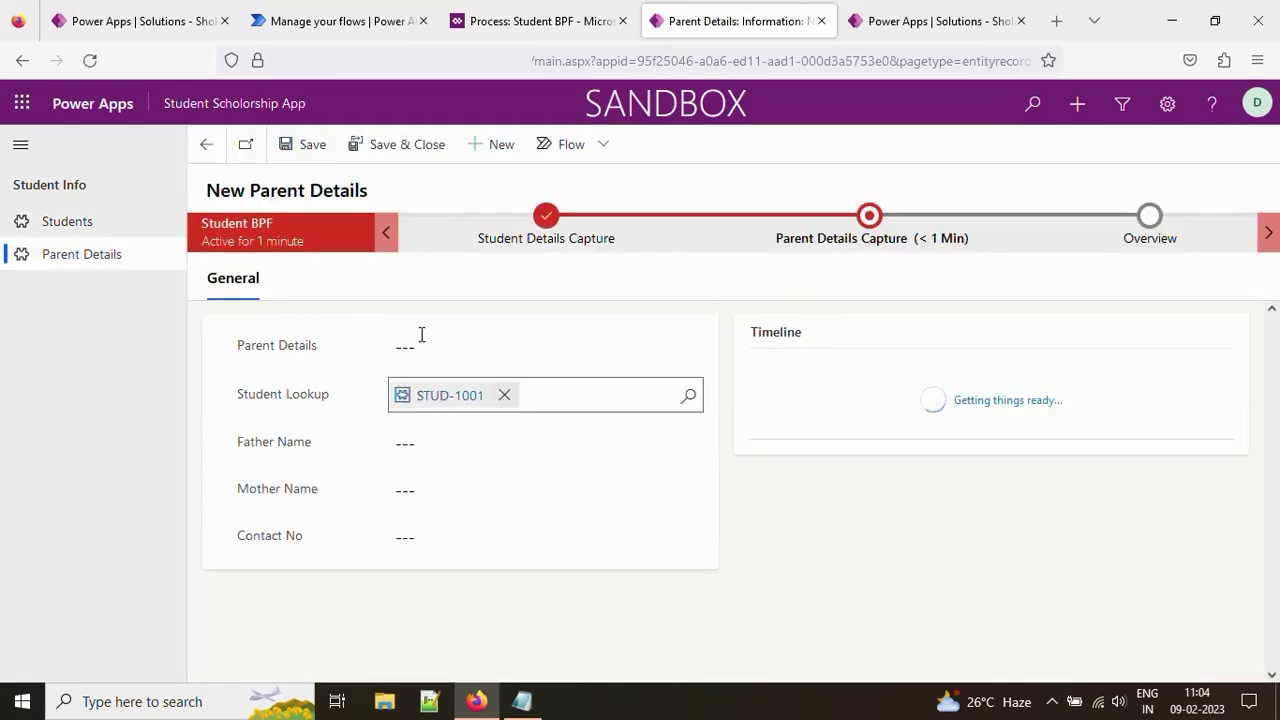
Enter the father's and mother's names in the new Parent Details record and save it
left_click(420, 439)
type("gjhh")
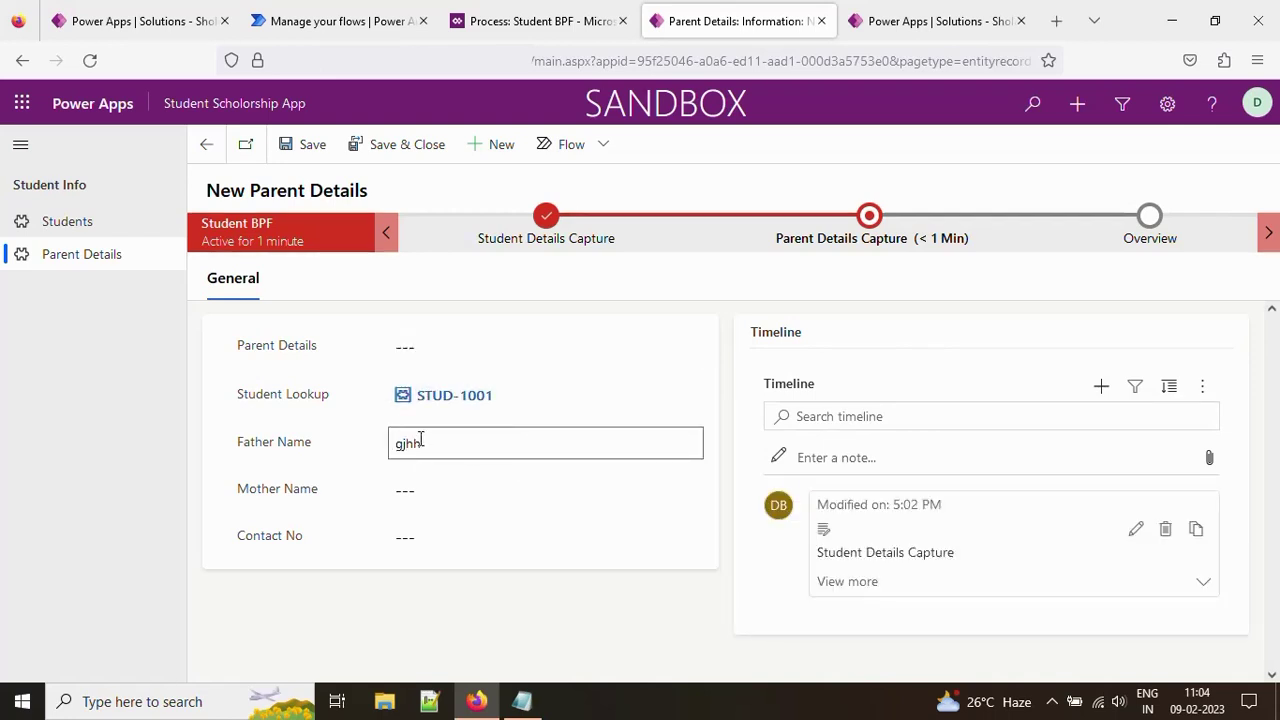
left_click(416, 493)
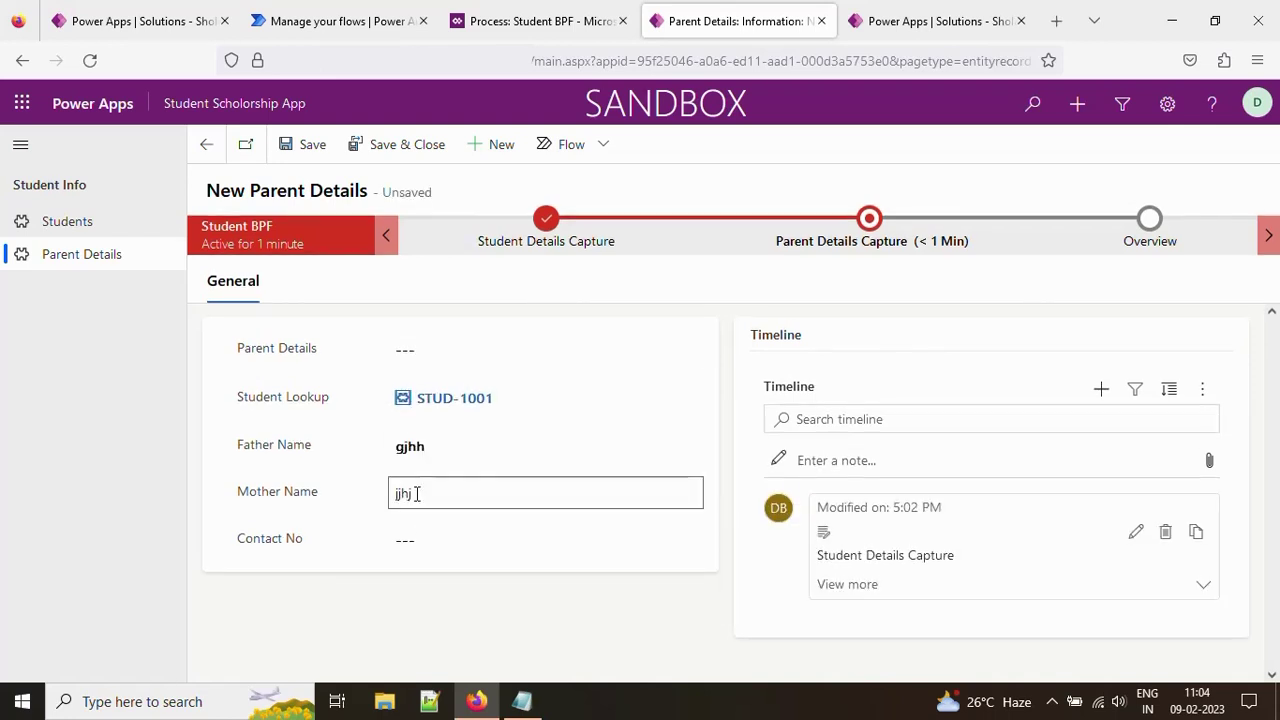
left_click(300, 148)
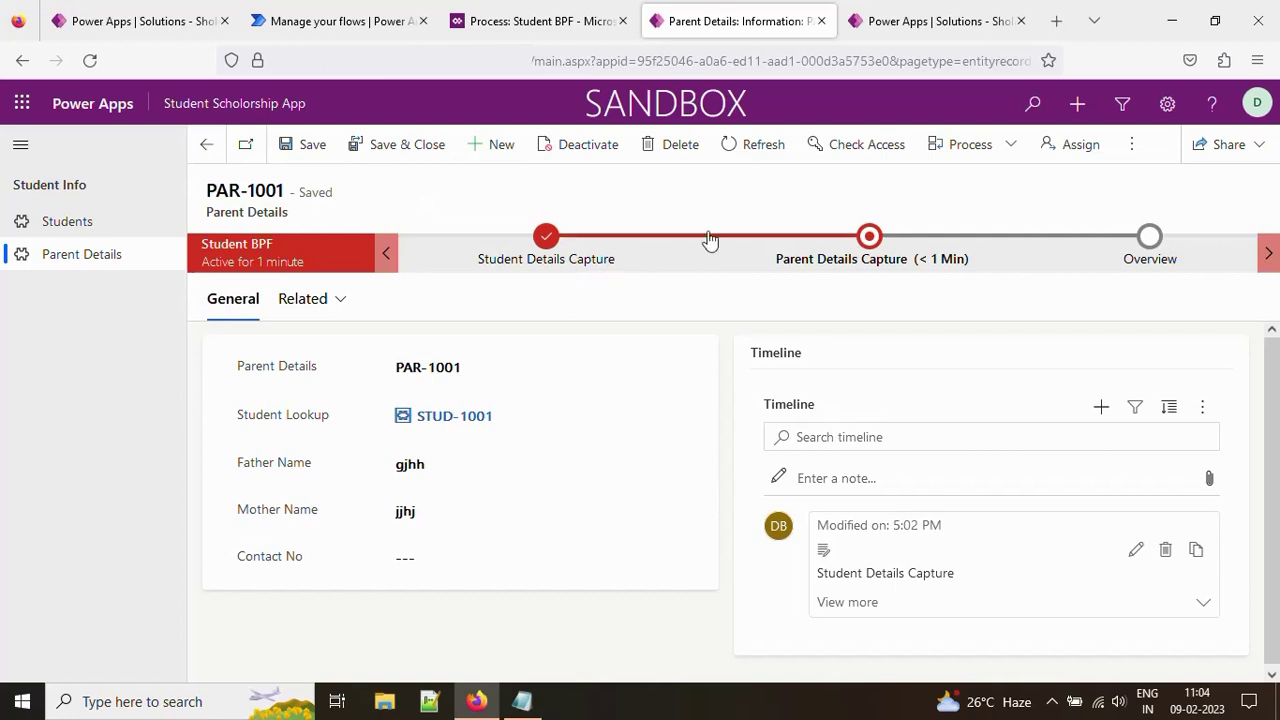
Refresh the Parent Details record and check its timeline for the Parent Details Capture note
left_click(763, 145)
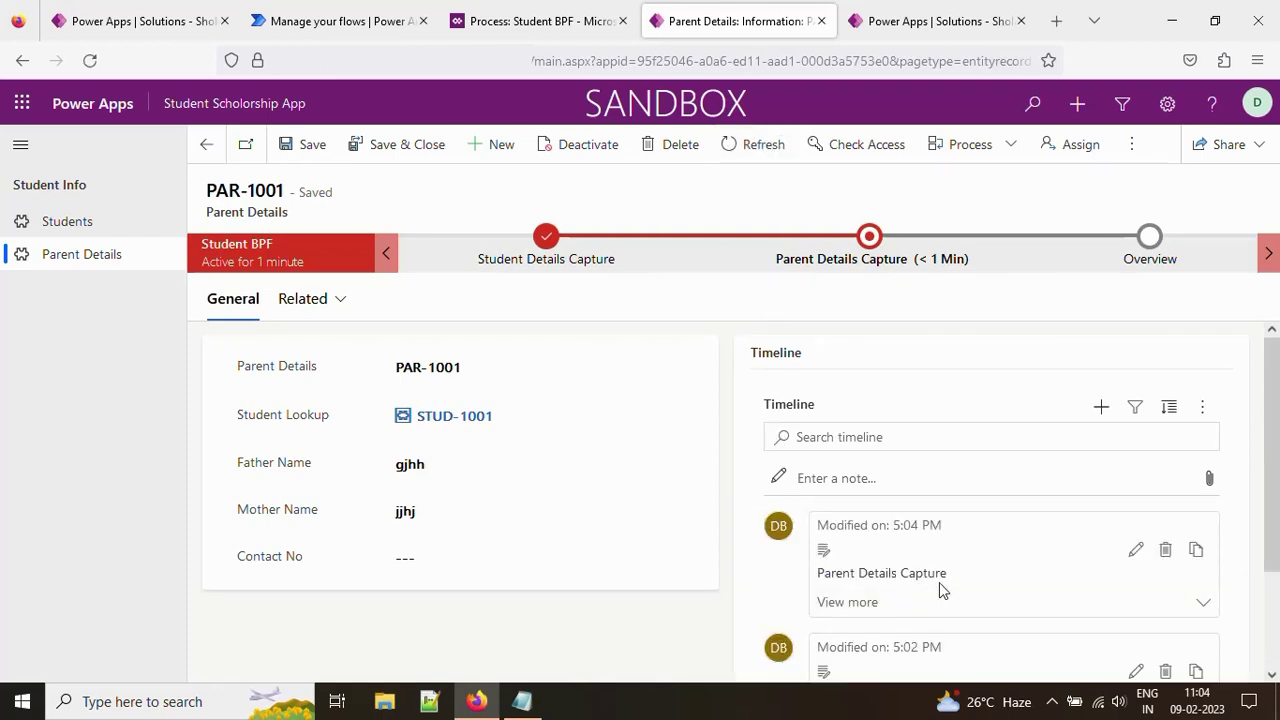
left_click_drag(953, 580, 824, 577)
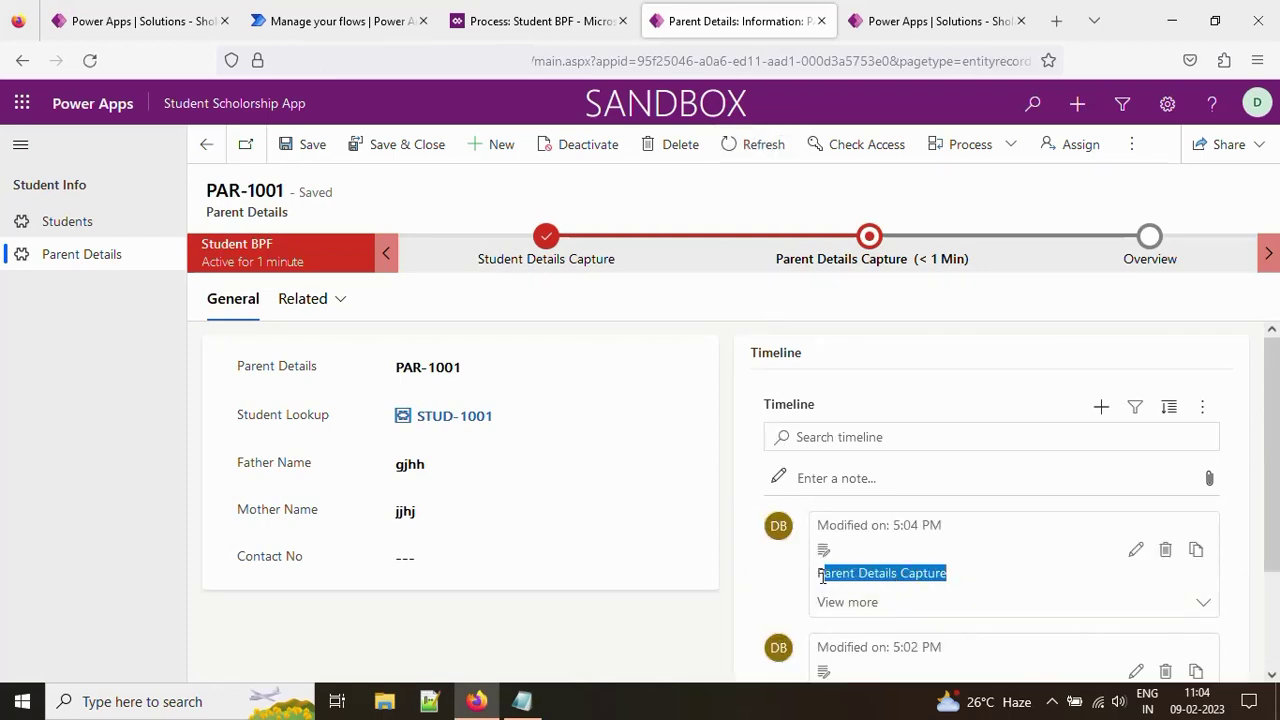
left_click(705, 588)
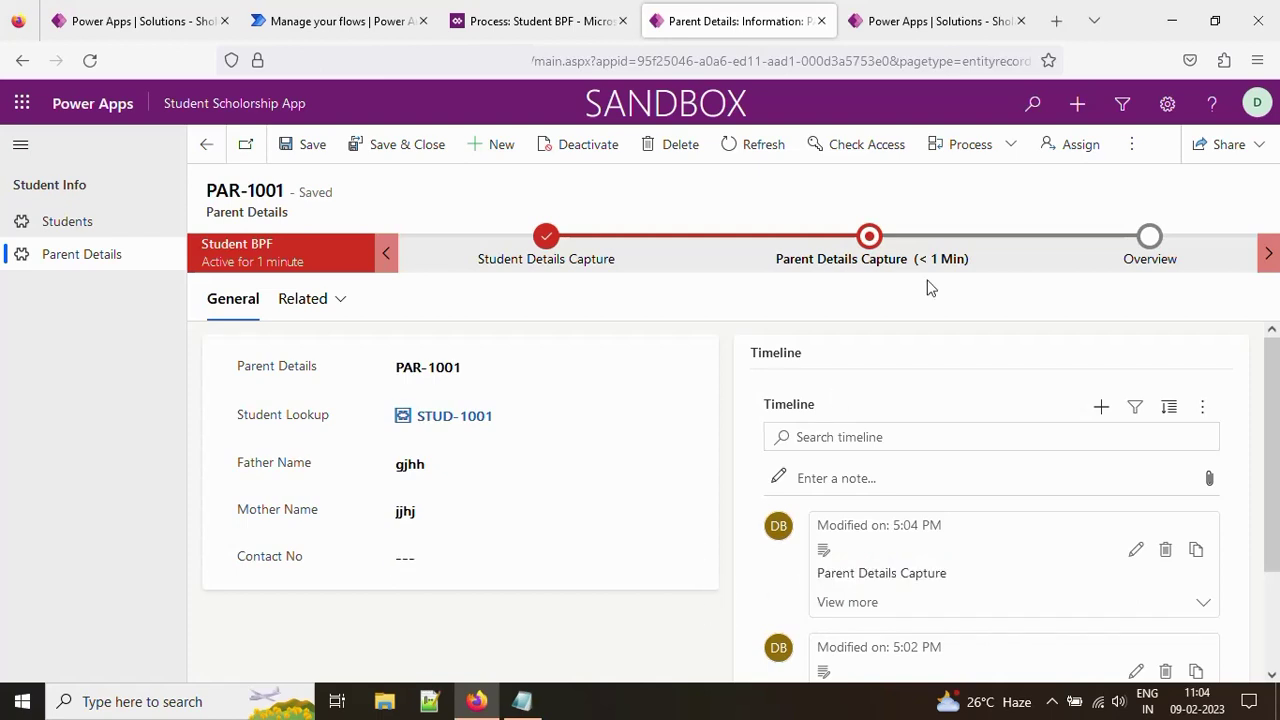
Advance the Student BPF to the Overview stage and check the student's timeline for the Overview note
left_click(869, 238)
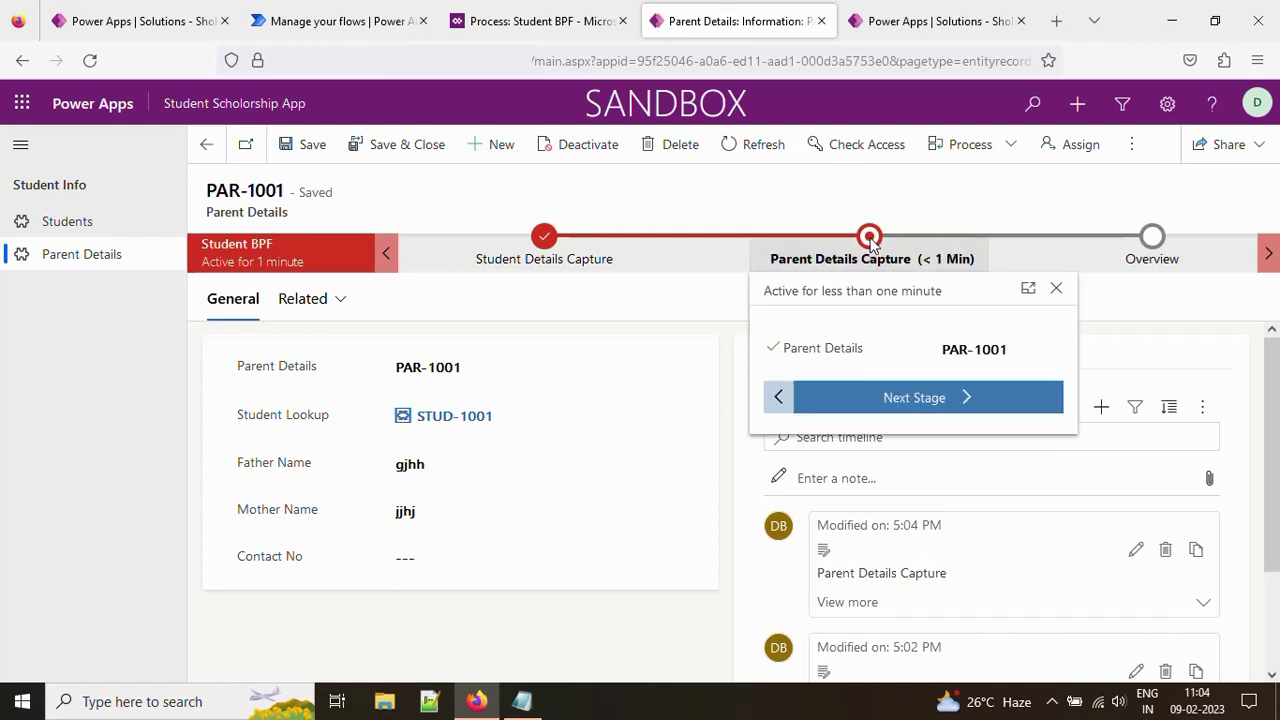
left_click(900, 408)
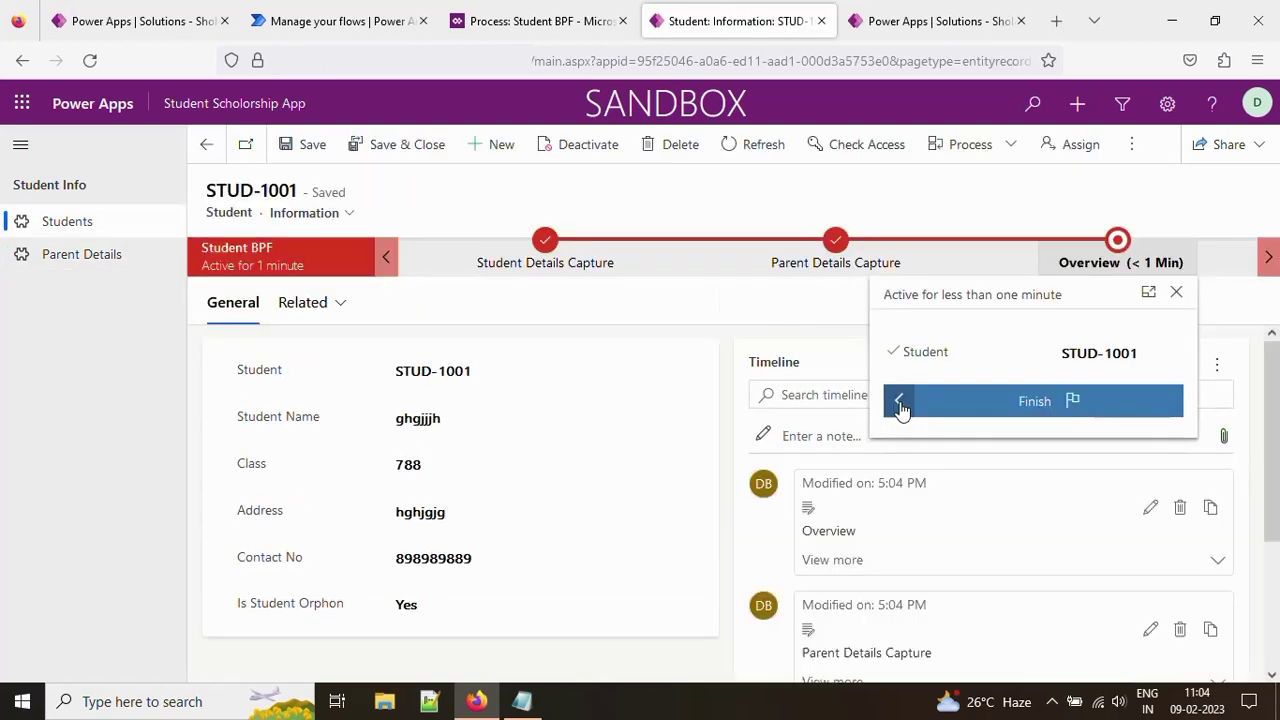
left_click(725, 335)
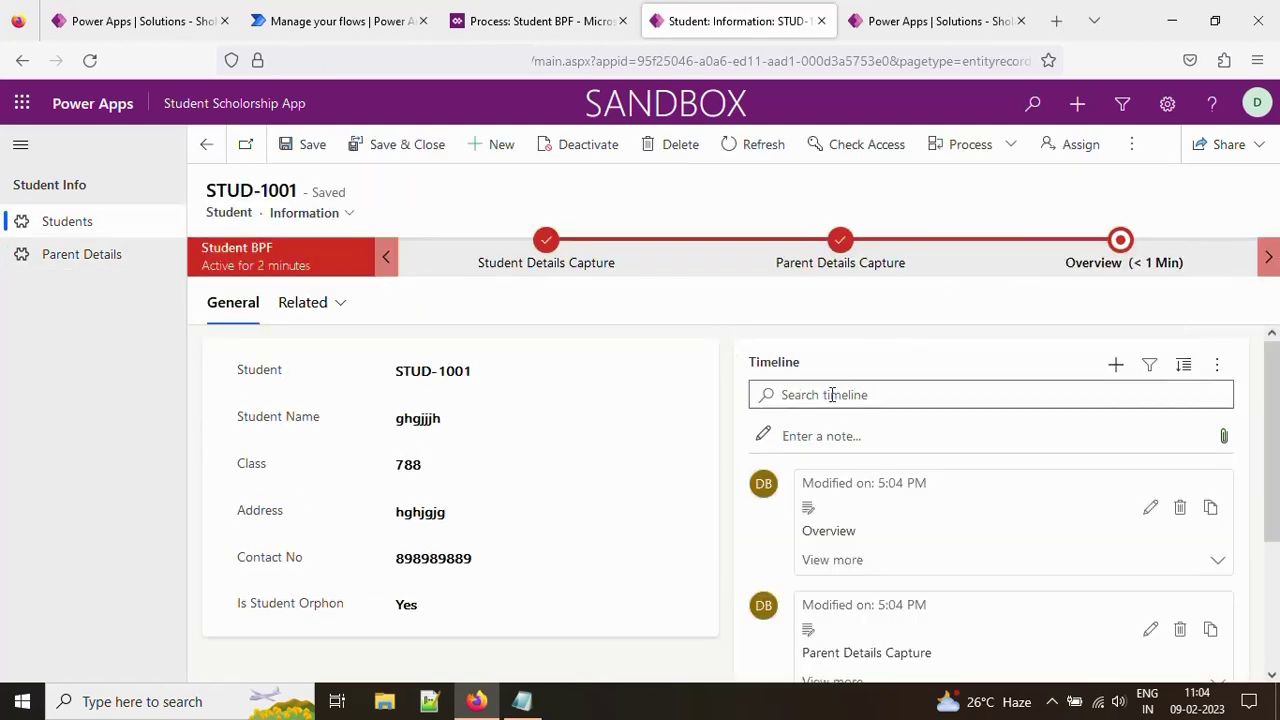
left_click_drag(860, 532, 817, 532)
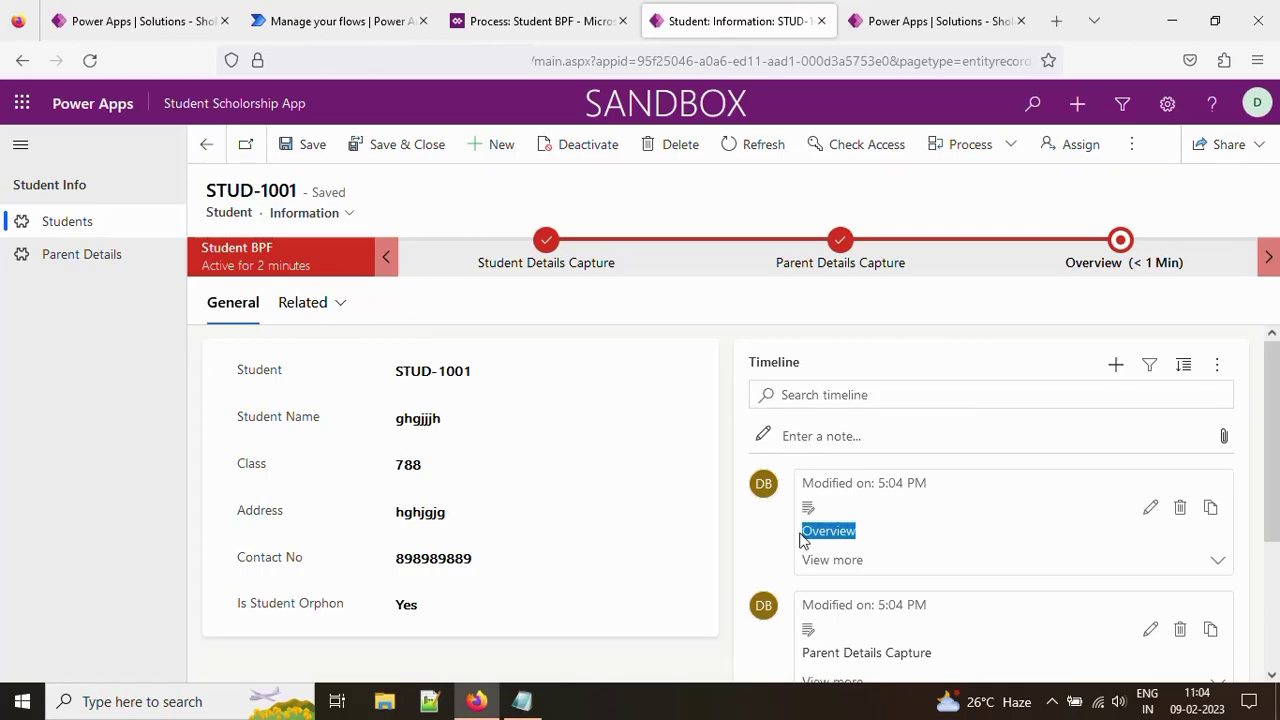